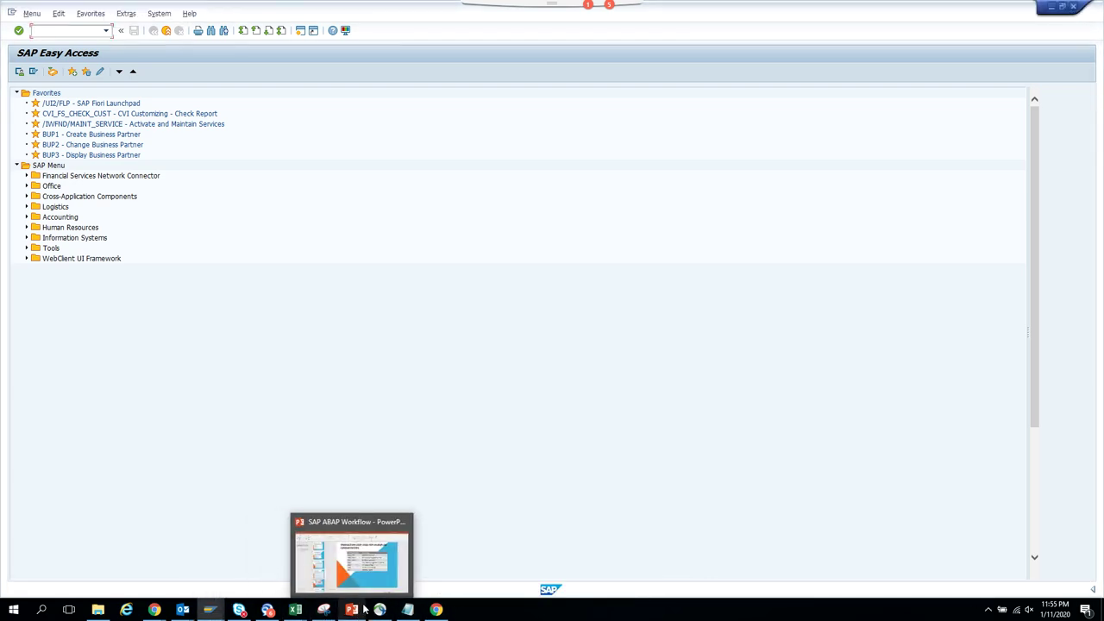
Consult the workflow administration transaction codes in PowerPoint and run SWI2_DIAG in SAP for the last 30 days.
{"action": "left_click", "coordinate": [353, 556]}
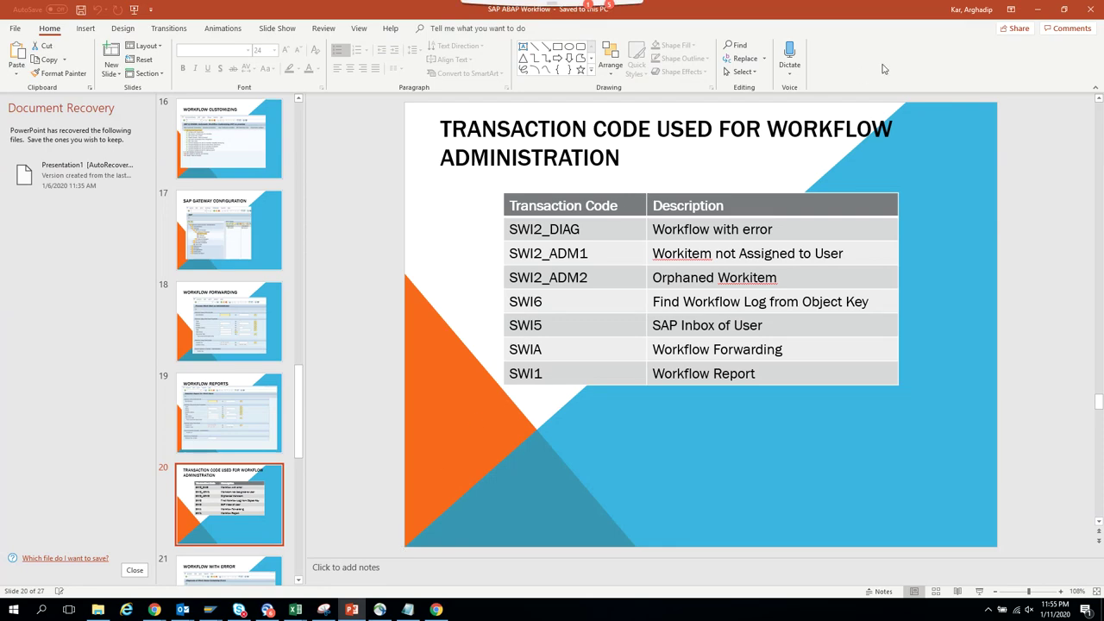
{"action": "left_click", "coordinate": [1038, 9]}
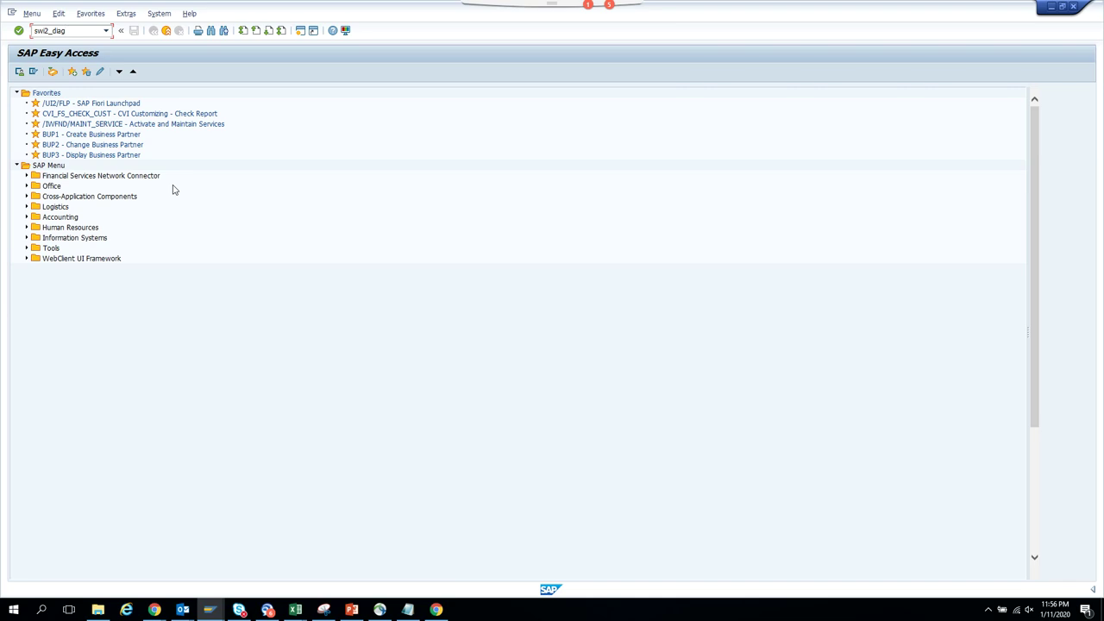
{"action": "key", "text": "Return"}
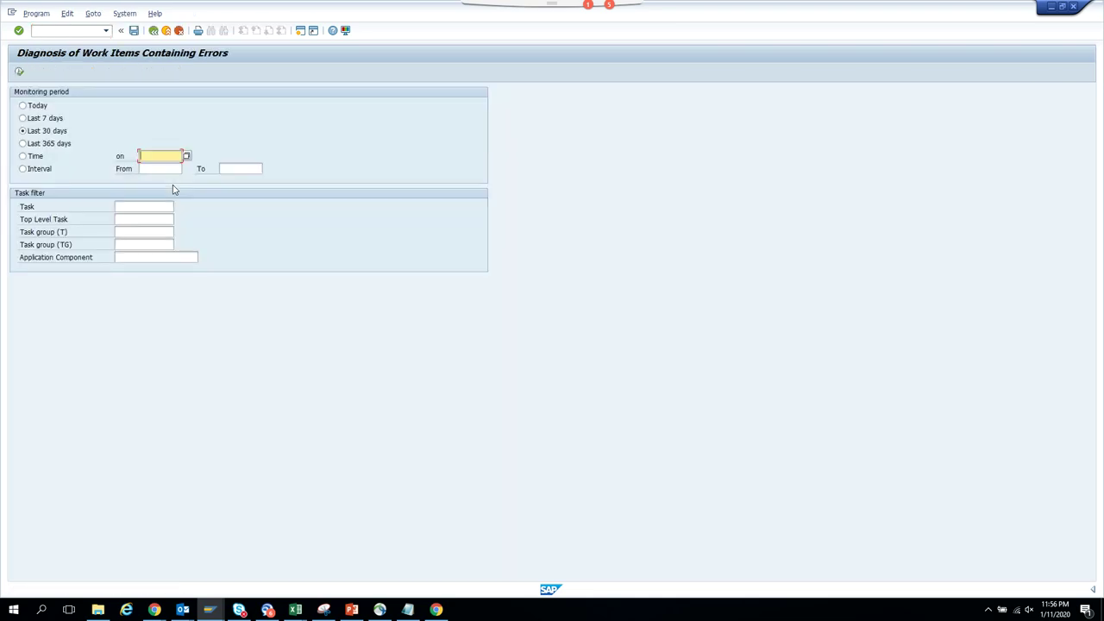
{"action": "left_click", "coordinate": [19, 73]}
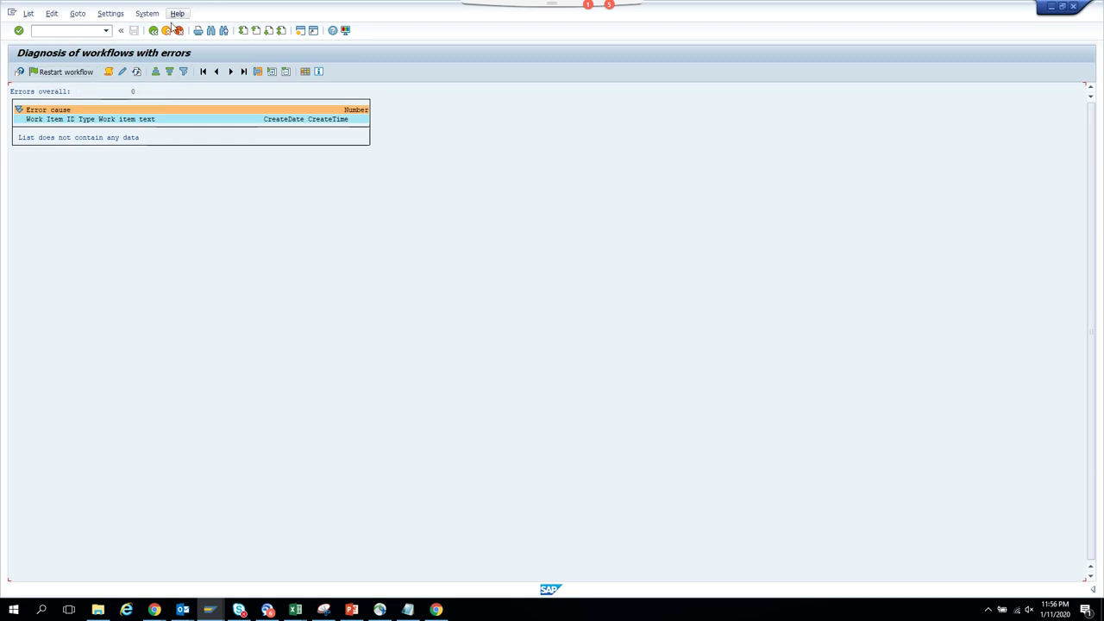
Rerun the diagnosis of work items containing errors for the last 365 days and expand the Misc error cause.
{"action": "left_click", "coordinate": [154, 32]}
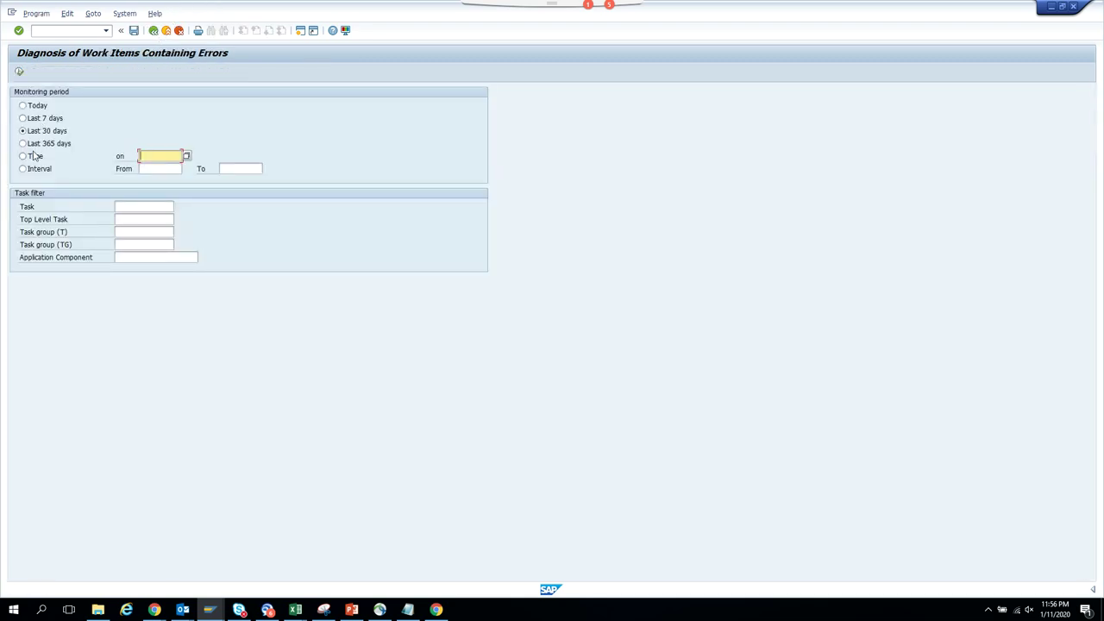
{"action": "left_click", "coordinate": [39, 145]}
{"action": "left_click", "coordinate": [19, 71]}
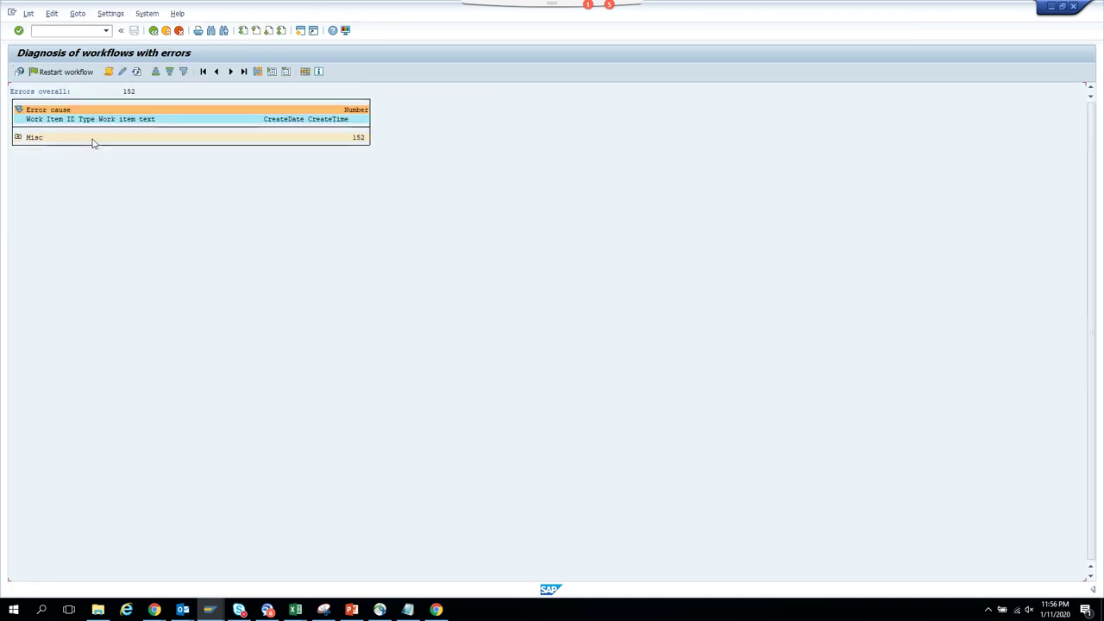
{"action": "left_click", "coordinate": [18, 137]}
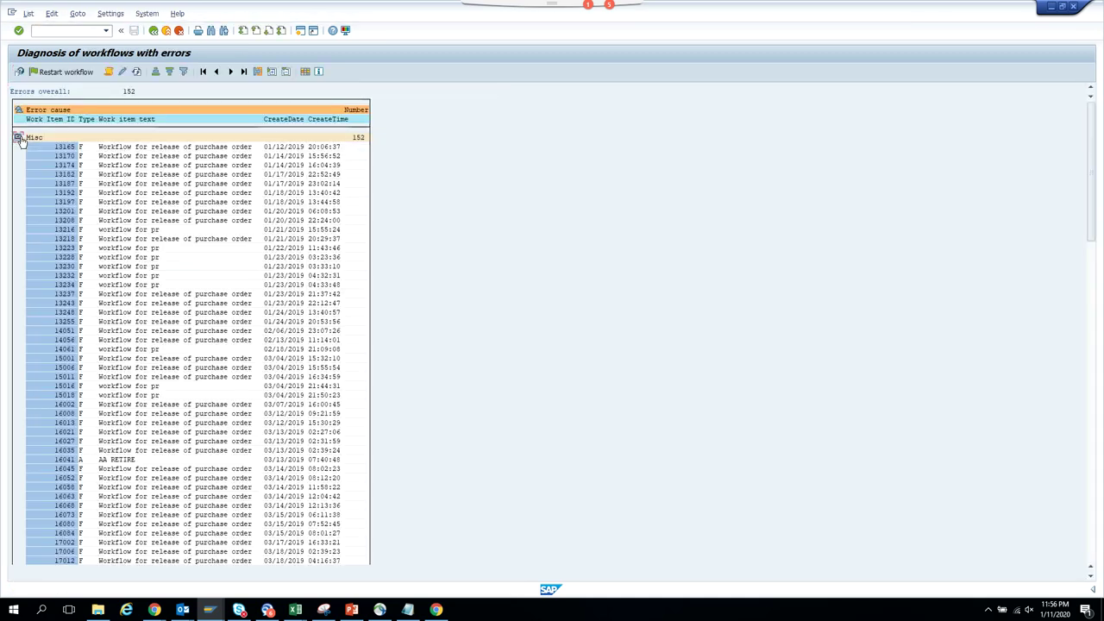
View the technical workflow log of work item 13165 and return to the SAP Easy Access screen.
{"action": "left_click", "coordinate": [196, 149]}
{"action": "left_click", "coordinate": [73, 150]}
{"action": "left_click", "coordinate": [108, 73]}
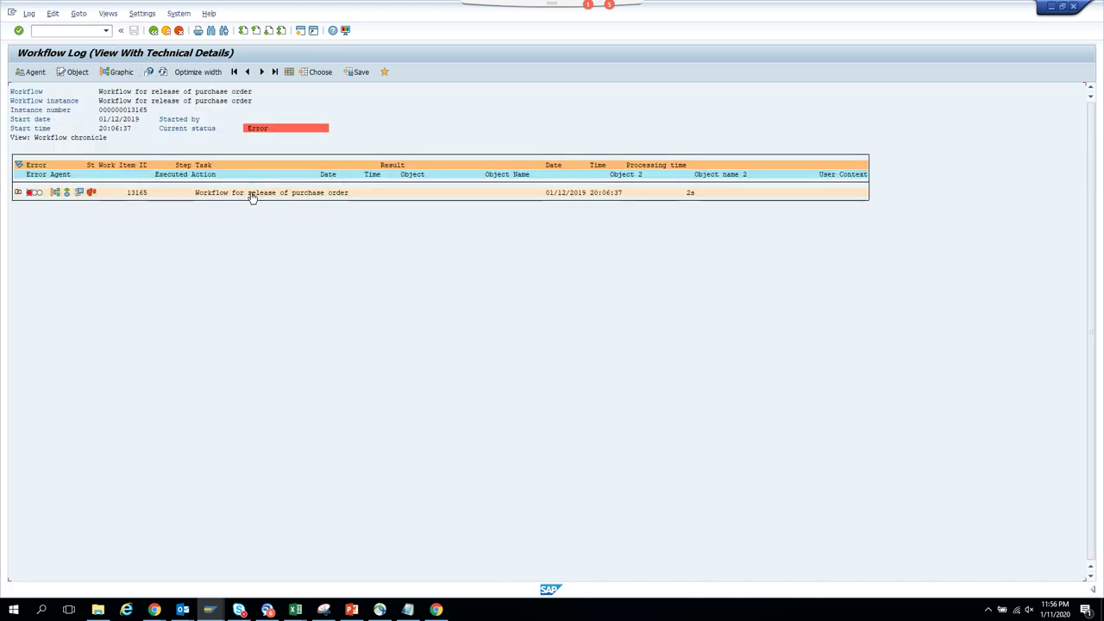
{"action": "left_click", "coordinate": [154, 34]}
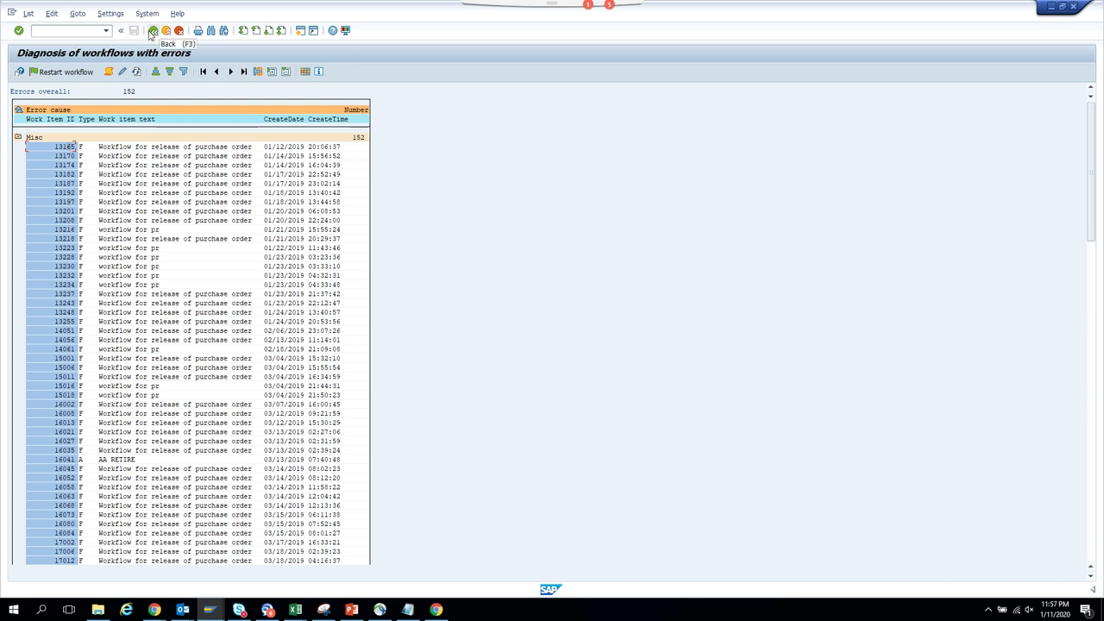
{"action": "left_click", "coordinate": [152, 33]}
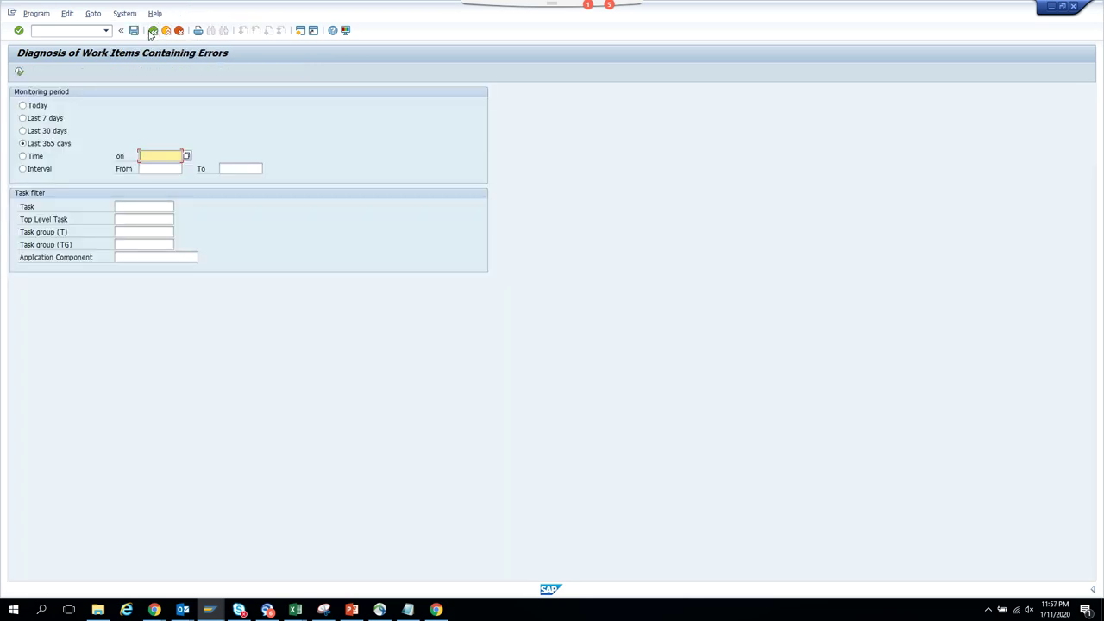
{"action": "left_click", "coordinate": [140, 210]}
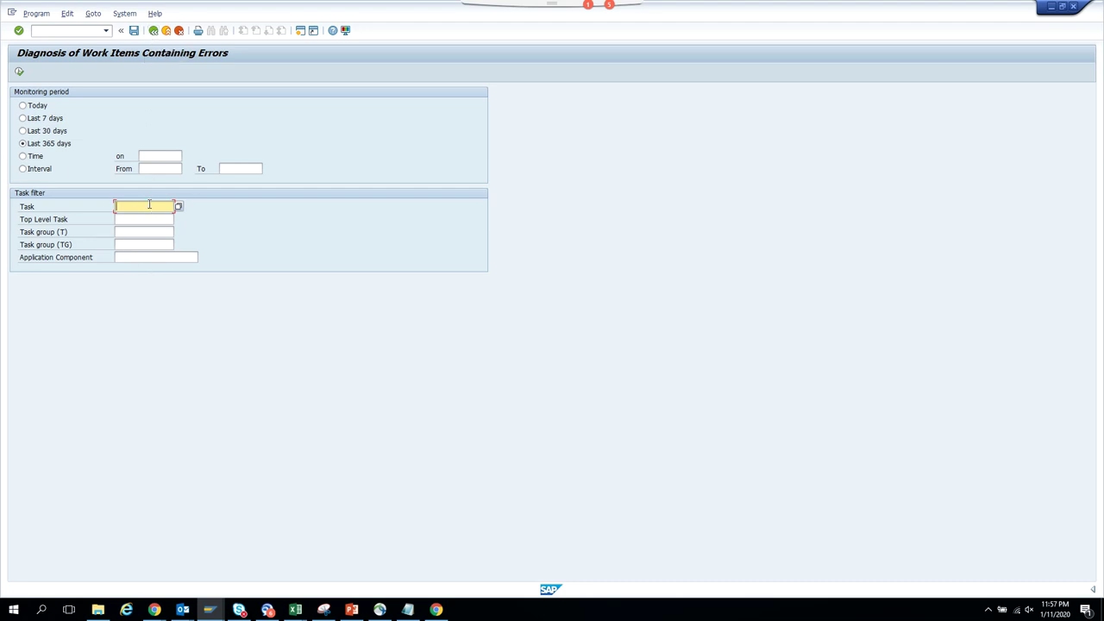
{"action": "left_click", "coordinate": [152, 32]}
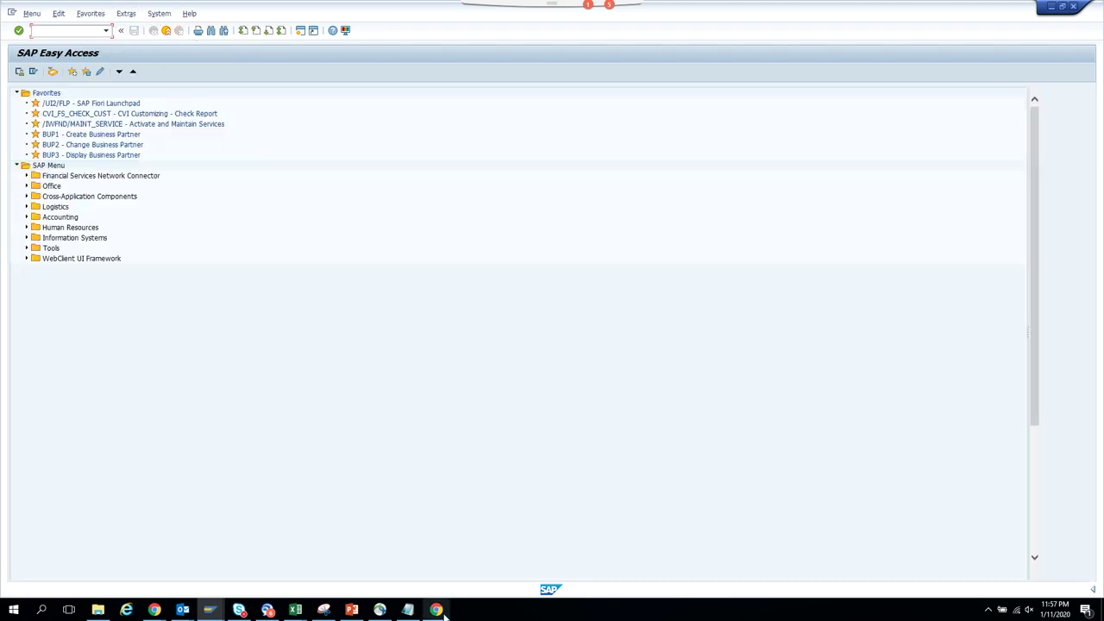
Look up the code for unassigned work items in PowerPoint and run SWI2_ADM1 in SAP for the last 30 days.
{"action": "left_click", "coordinate": [352, 611]}
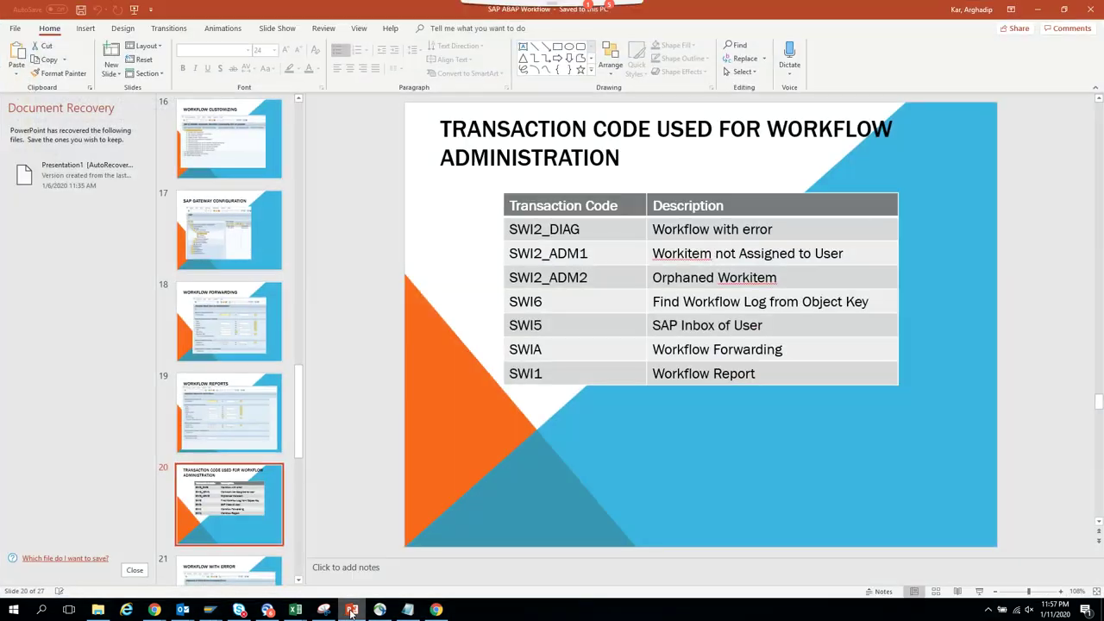
{"action": "left_click", "coordinate": [210, 610]}
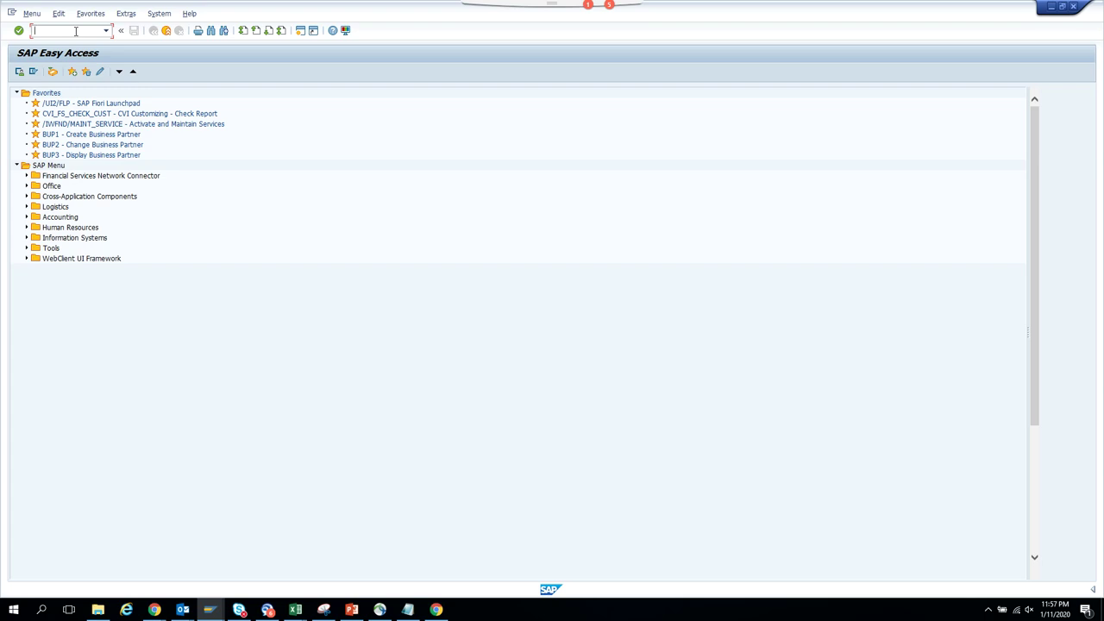
{"action": "type", "text": "swi2_adm1"}
{"action": "key", "text": "Return"}
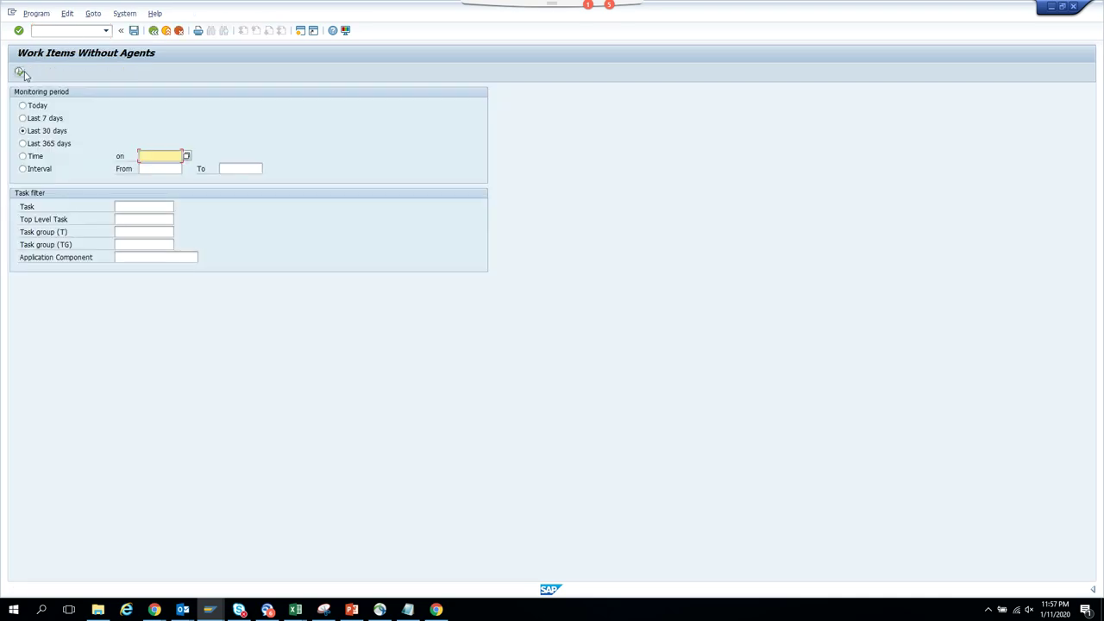
{"action": "left_click", "coordinate": [21, 74]}
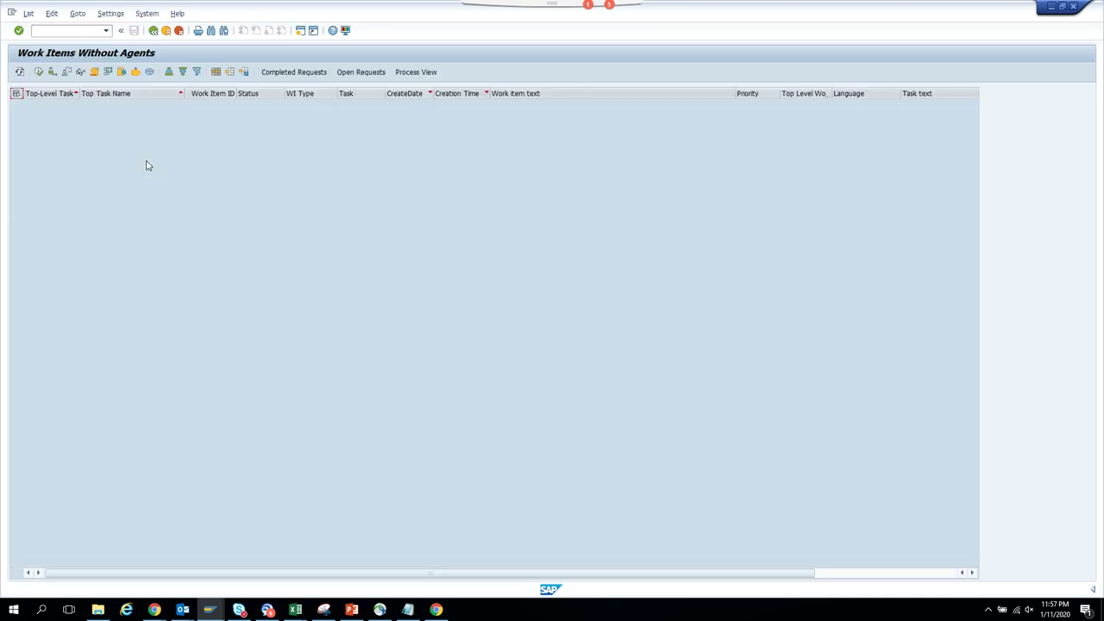
Rerun the Work Items Without Agents report with the monitoring period set to the last 365 days.
{"action": "left_click", "coordinate": [154, 30]}
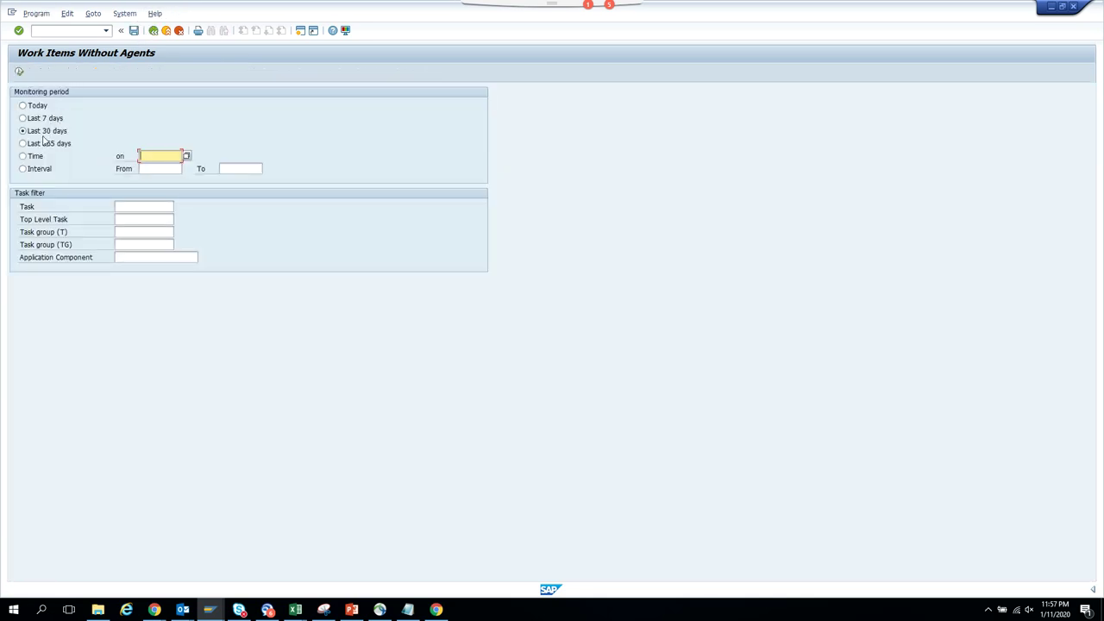
{"action": "left_click", "coordinate": [44, 143]}
{"action": "left_click", "coordinate": [19, 72]}
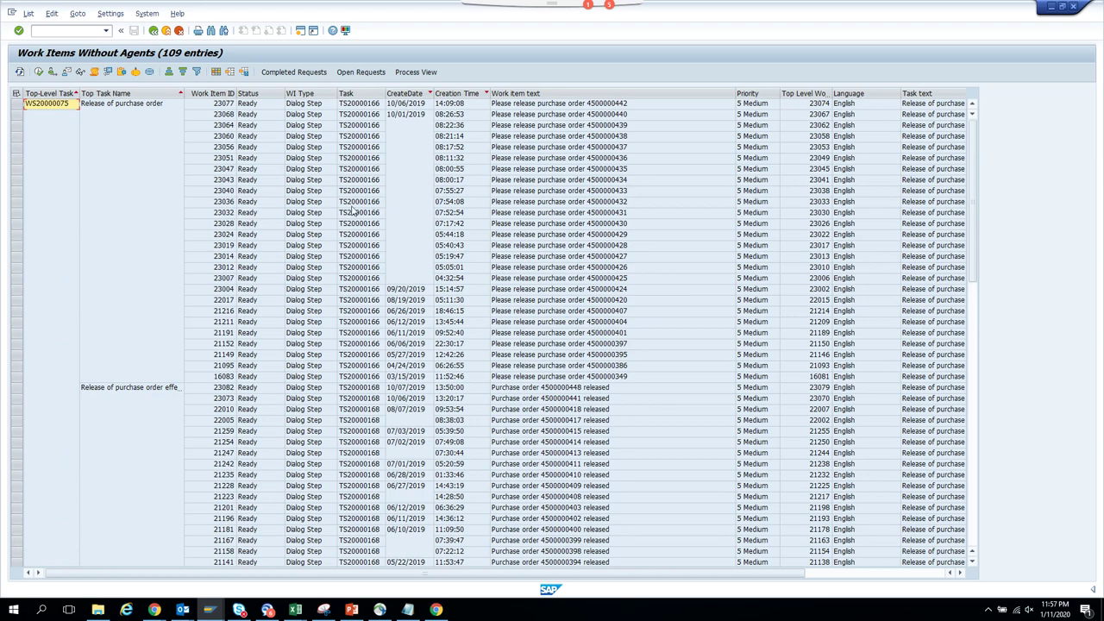
Open the workflow log of work item 23036, check the agents of its release step, and return to SAP Easy Access.
{"action": "double_click", "coordinate": [367, 202]}
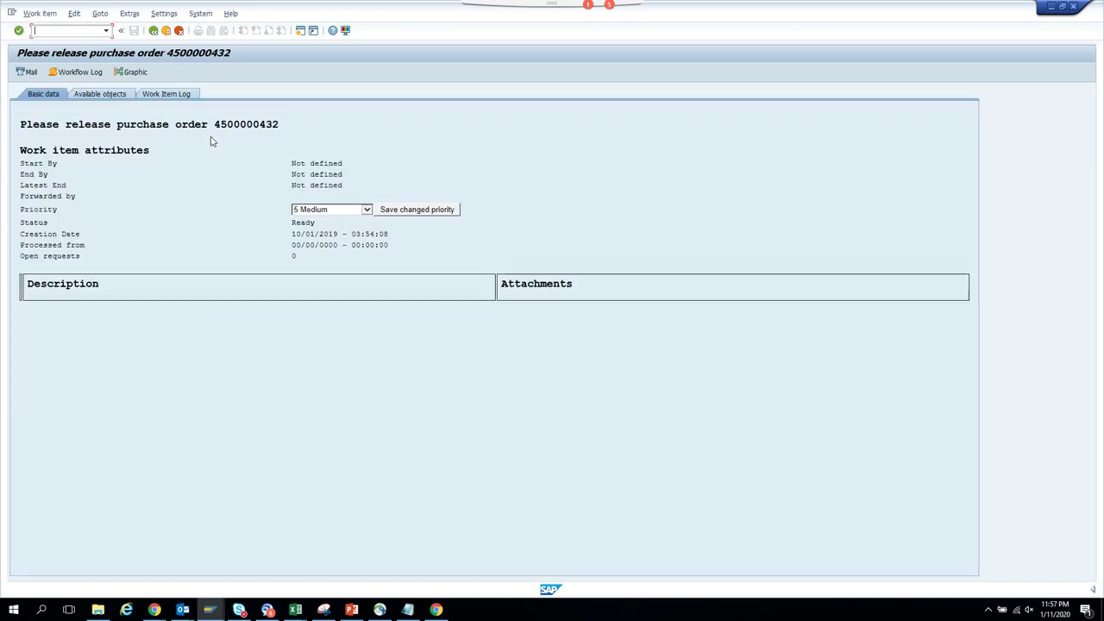
{"action": "left_click", "coordinate": [103, 75]}
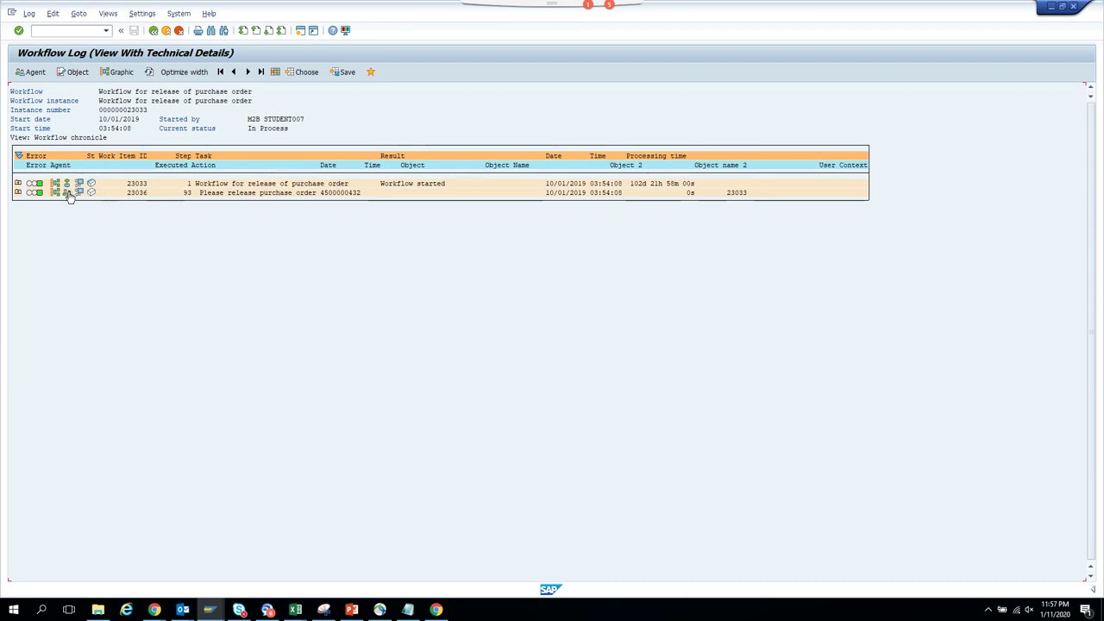
{"action": "left_click", "coordinate": [71, 195]}
{"action": "left_click", "coordinate": [92, 195]}
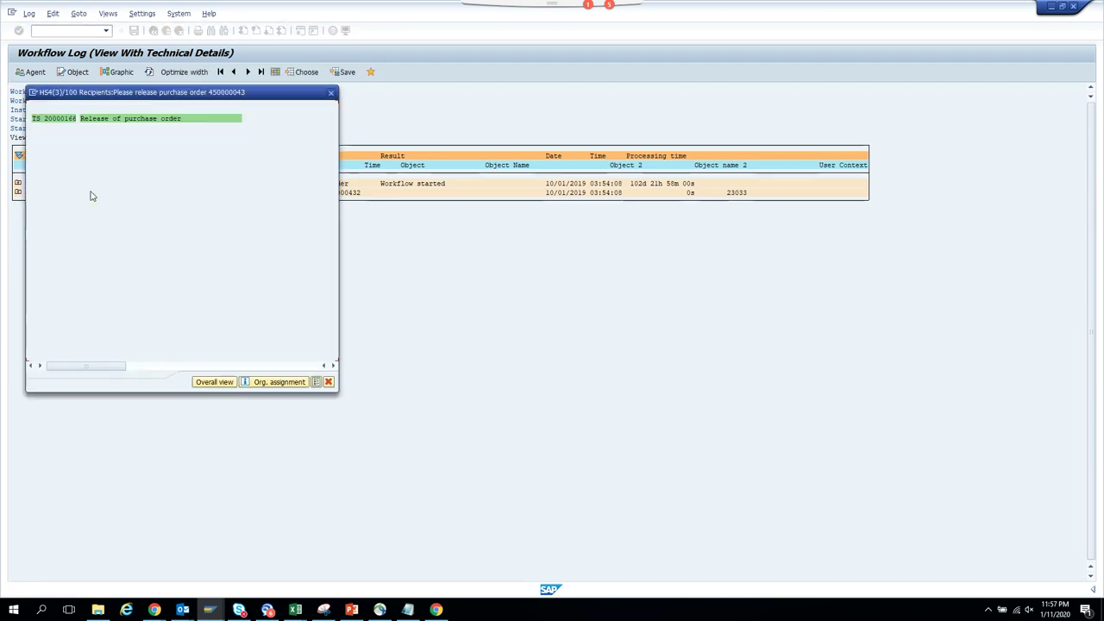
{"action": "left_click", "coordinate": [331, 93]}
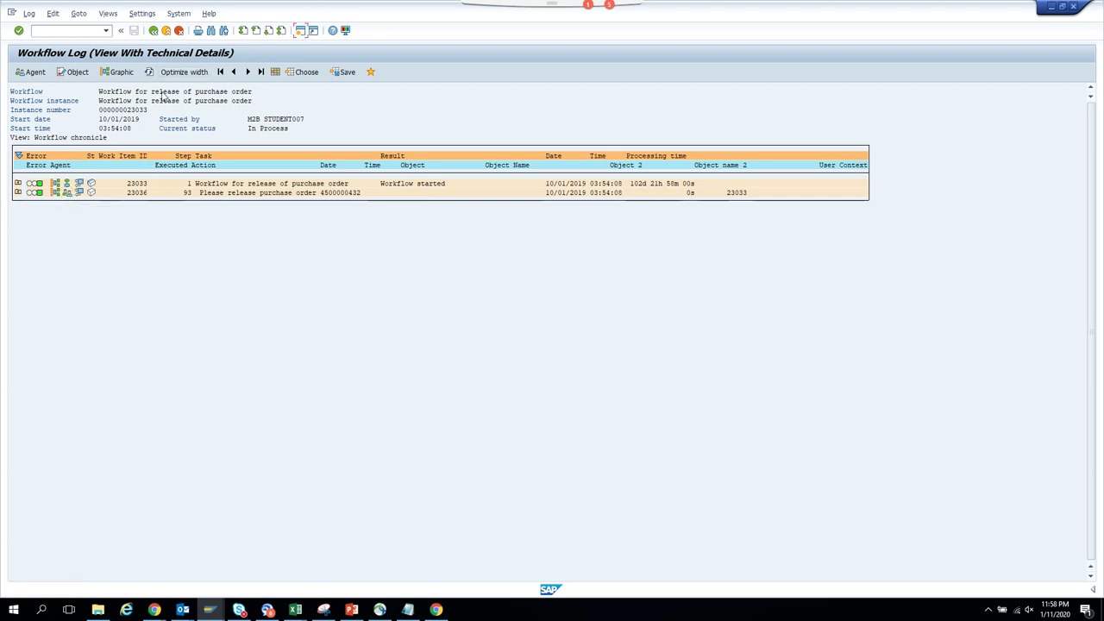
{"action": "key", "text": "shift+F3"}
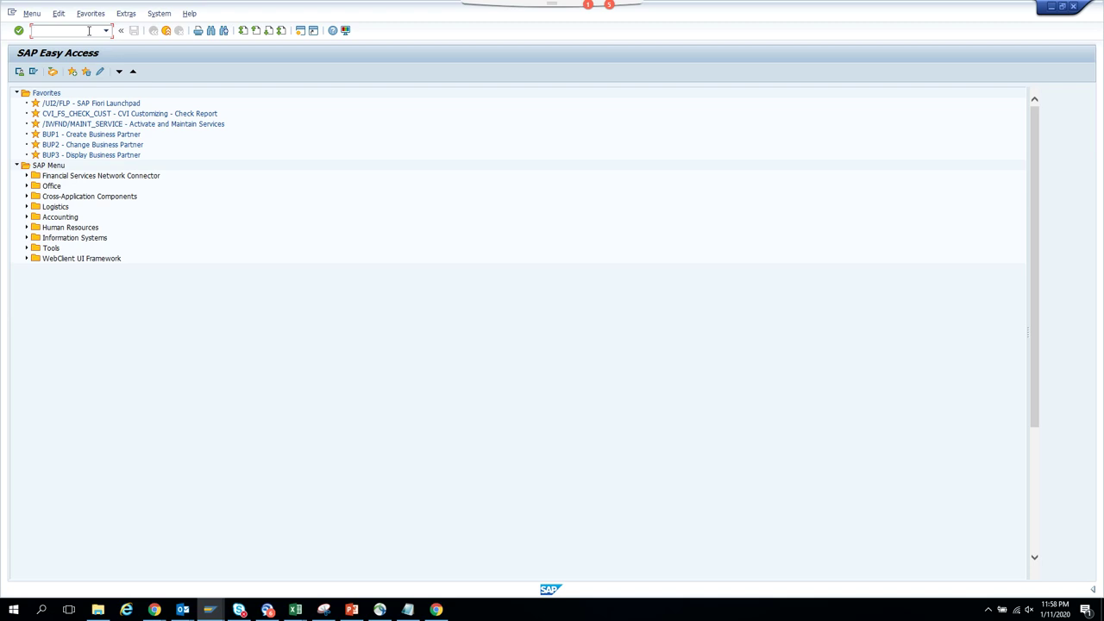
Run transaction SWI2_ADM2 with Orphaned Only selected to list the work items with deleted agents.
{"action": "type", "text": "sw"}
{"action": "type", "text": "i2_adm2"}
{"action": "key", "text": "Return"}
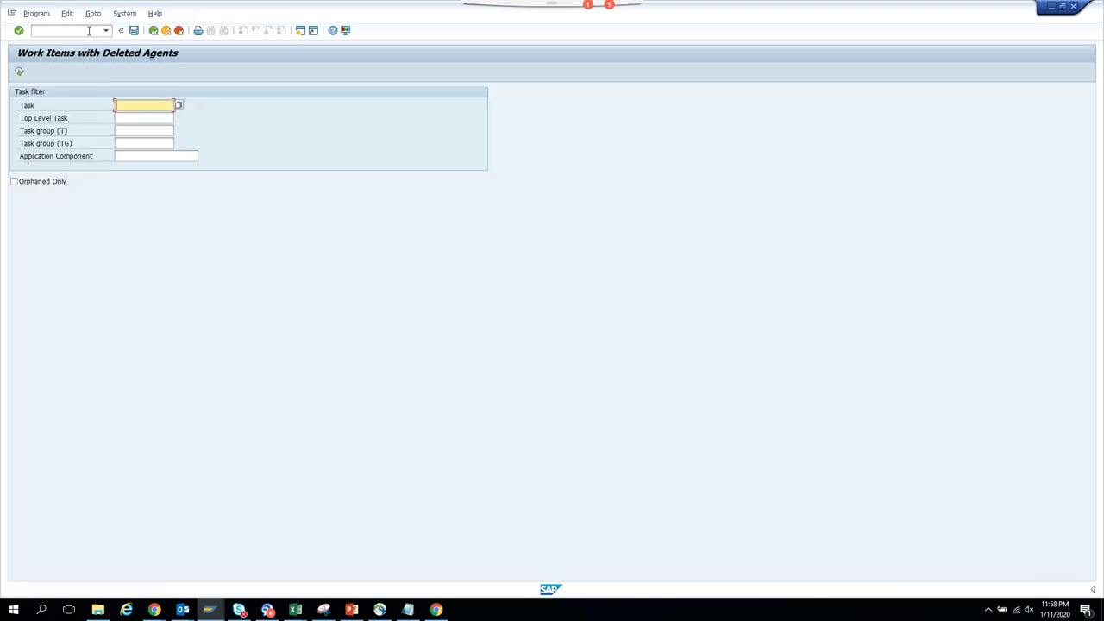
{"action": "left_click", "coordinate": [28, 188]}
{"action": "left_click", "coordinate": [19, 72]}
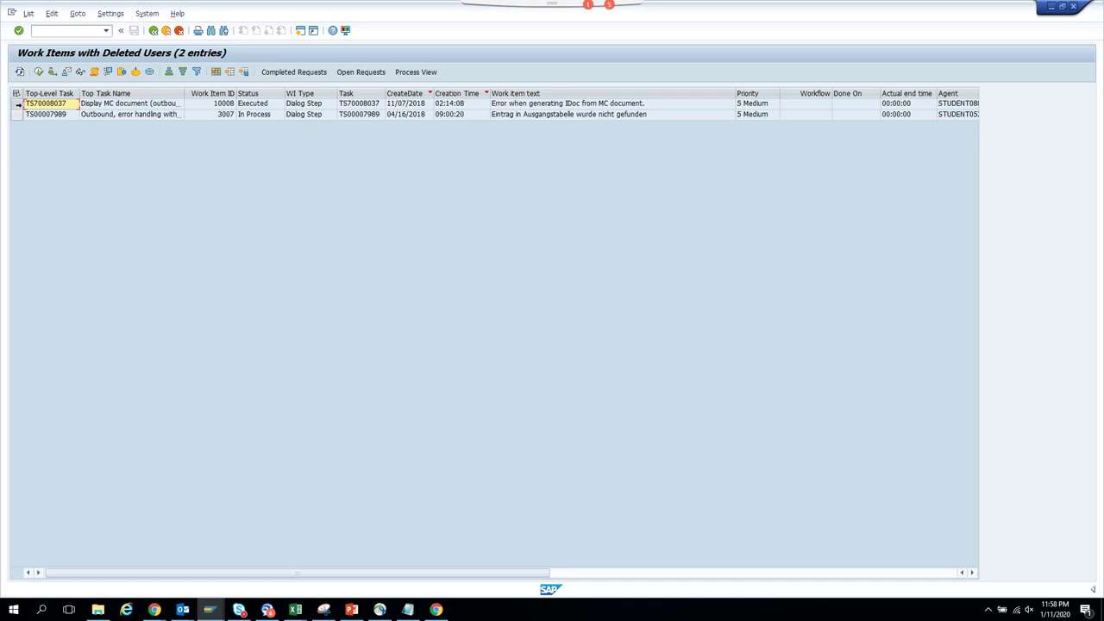
Open the workflow log of the first listed work item, TS70008037, and view its assigned agents.
{"action": "left_click", "coordinate": [17, 104]}
{"action": "left_click", "coordinate": [94, 72]}
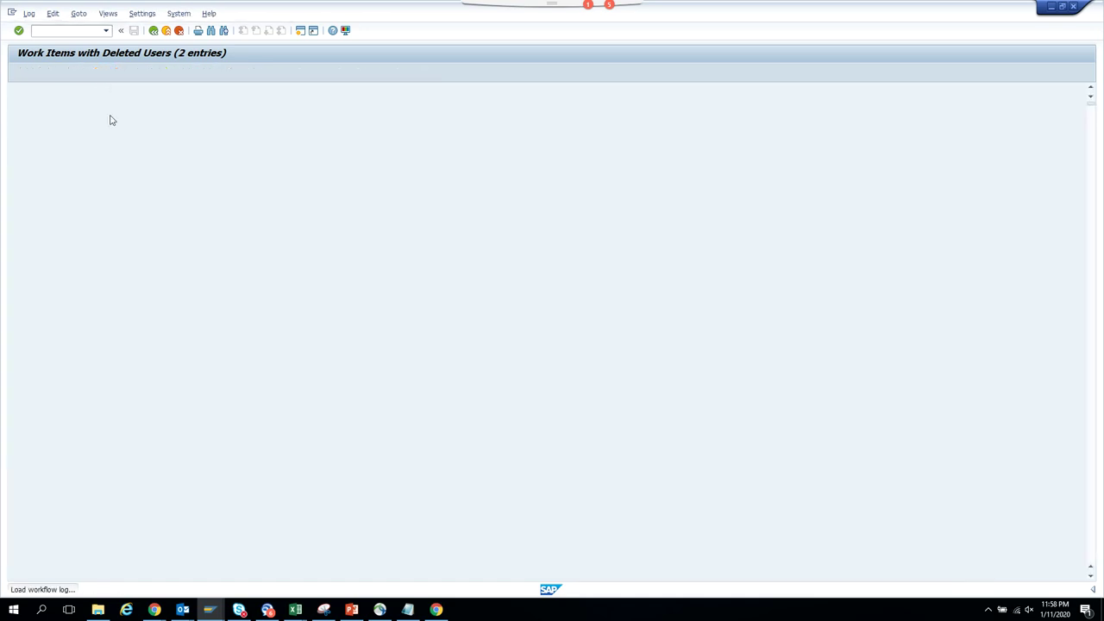
{"action": "left_click", "coordinate": [72, 185]}
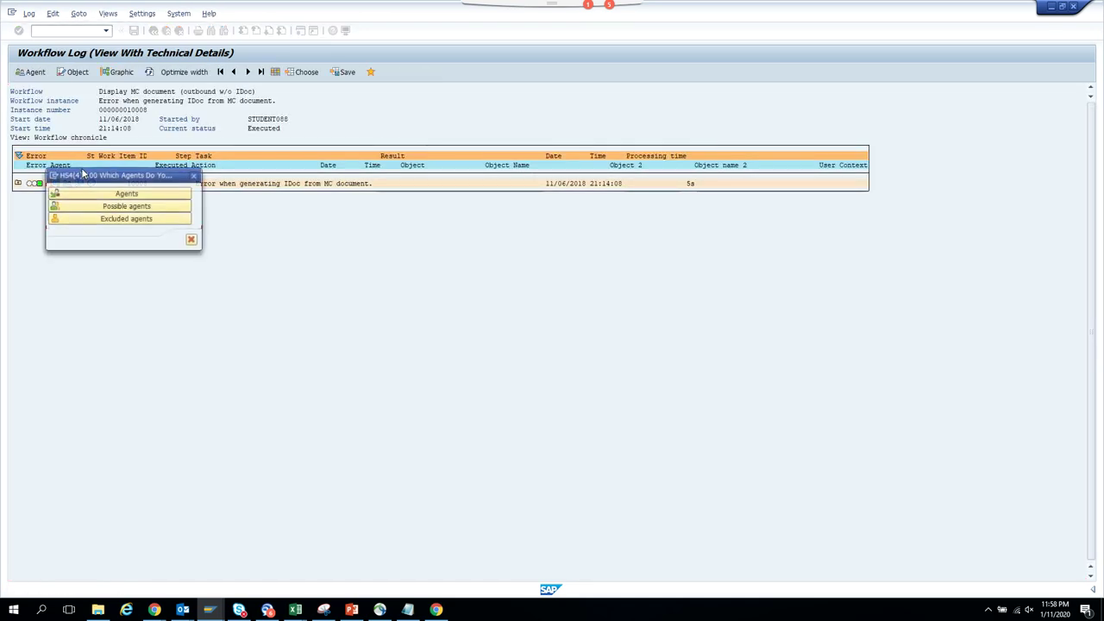
{"action": "left_click", "coordinate": [88, 195]}
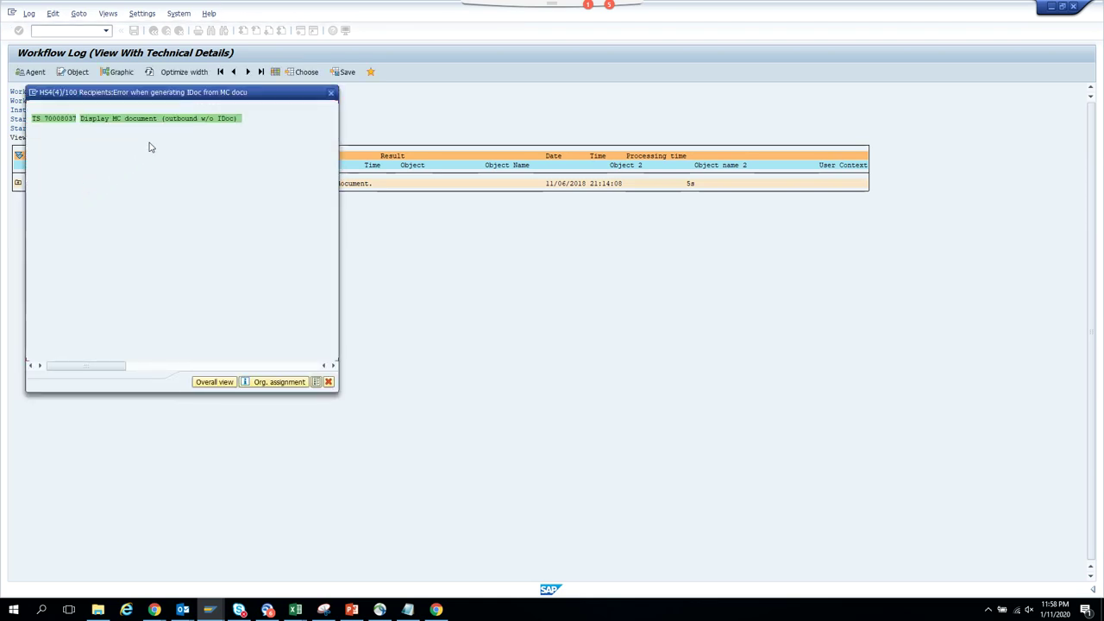
{"action": "left_click", "coordinate": [331, 93]}
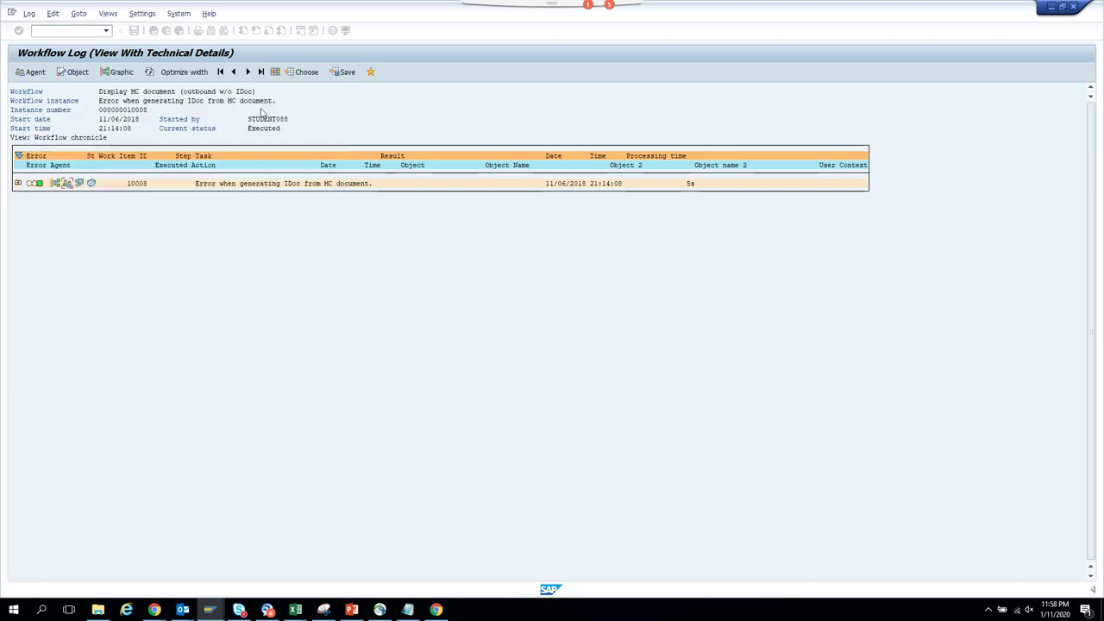
Expand the log entries of work item 10008 and check the message for the "Workflow started" action.
{"action": "left_click", "coordinate": [17, 183]}
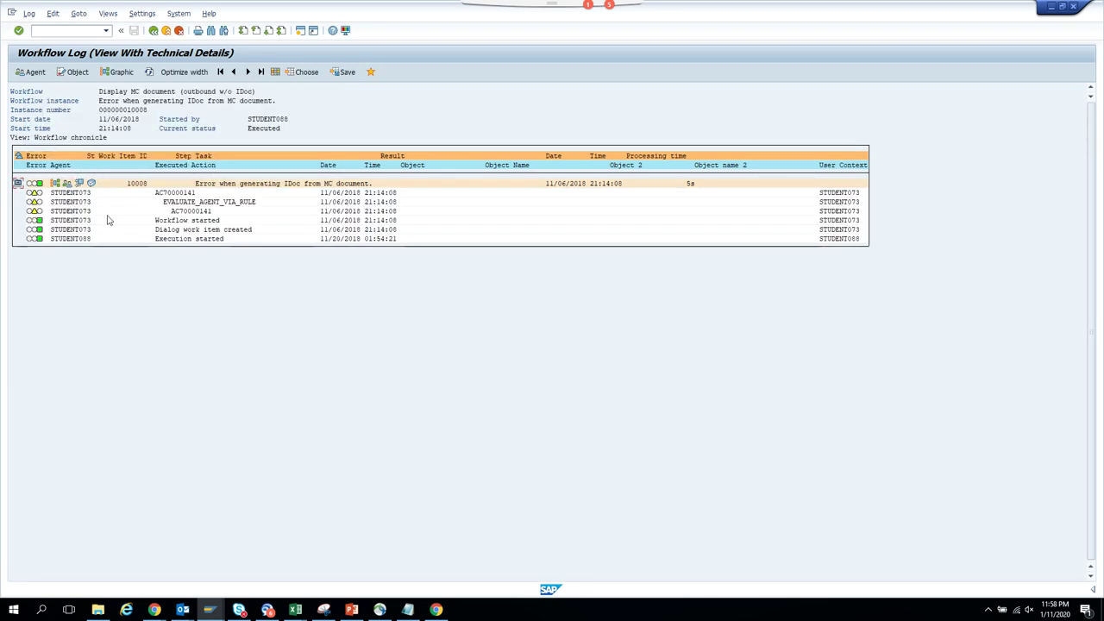
{"action": "left_click", "coordinate": [37, 221]}
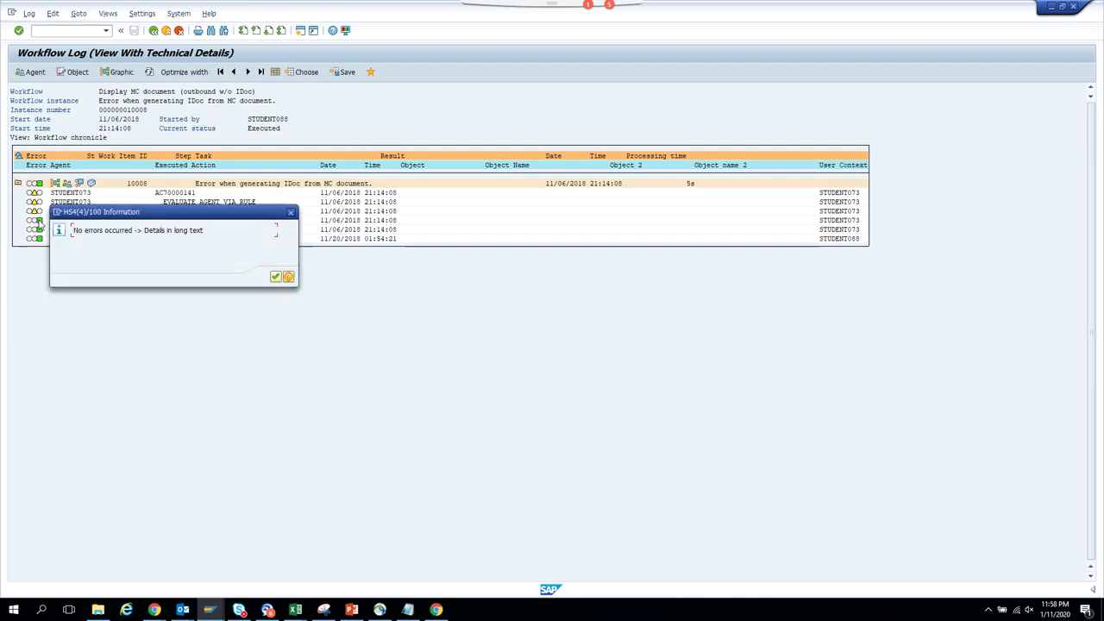
{"action": "left_click", "coordinate": [276, 277]}
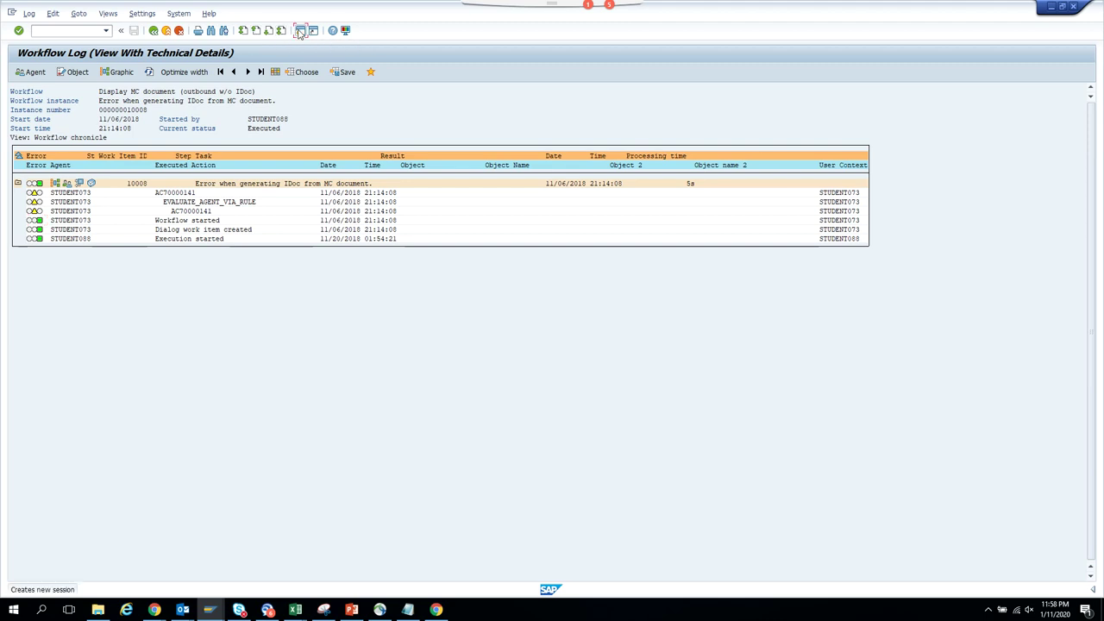
Leave the workflow log, open transaction SU01D, and try to display user STUDENT073.
{"action": "left_click", "coordinate": [178, 32]}
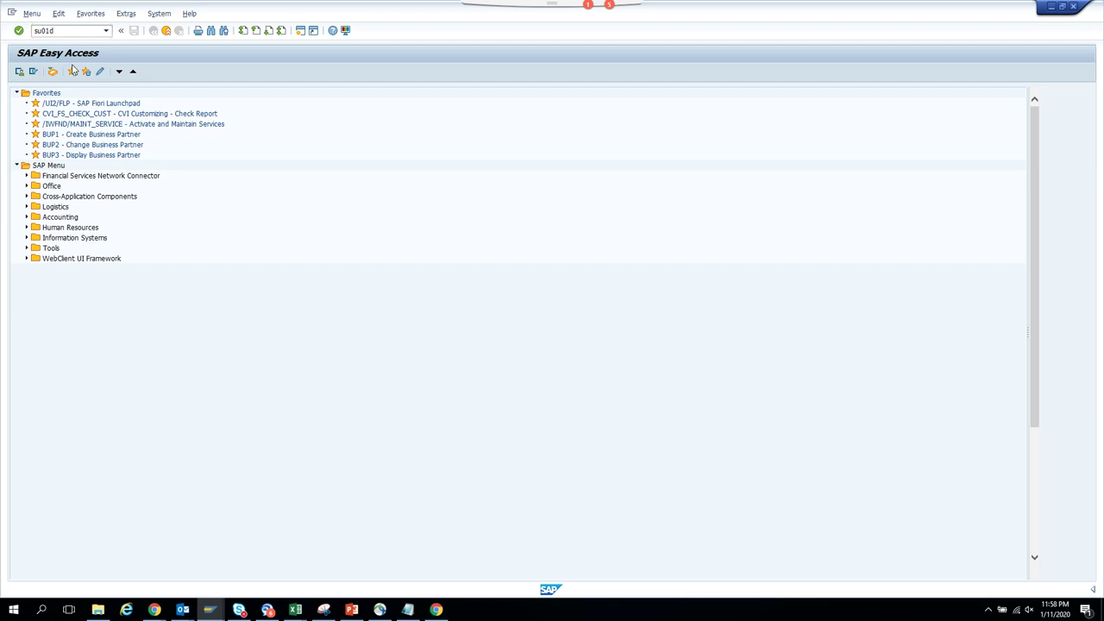
{"action": "key", "text": "Return"}
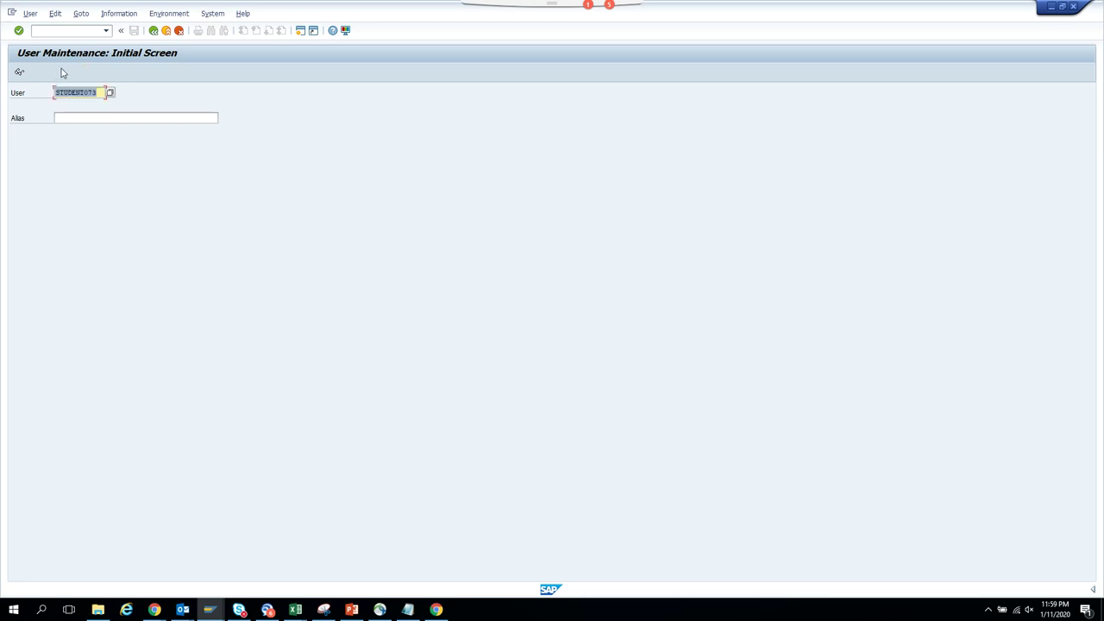
{"action": "left_click", "coordinate": [19, 72]}
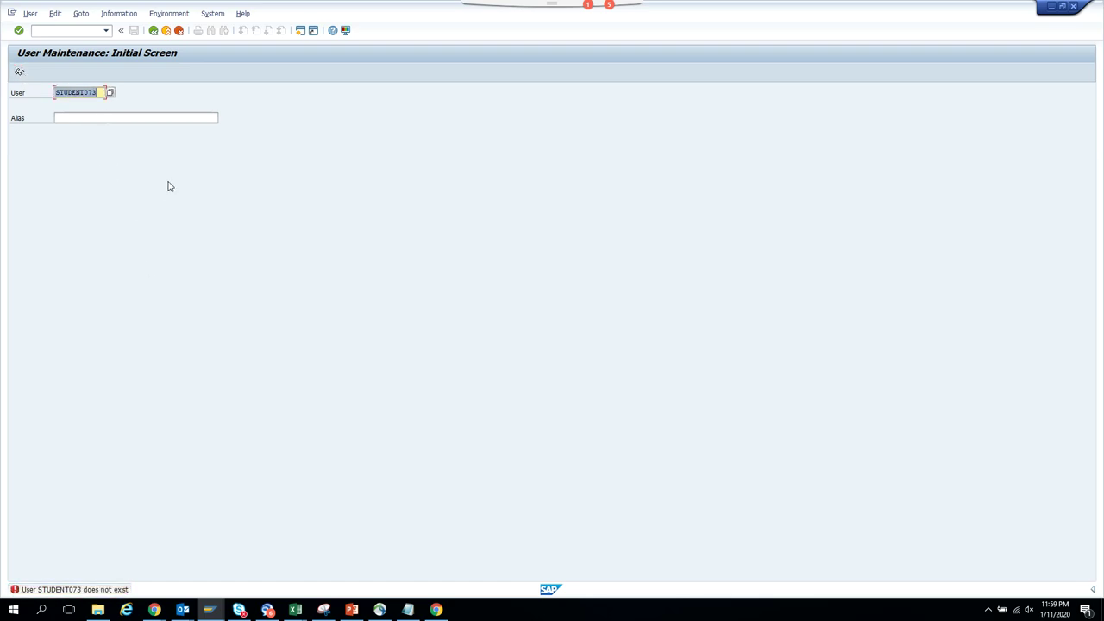
Check the workflow administration transaction codes on the PowerPoint slide, return to SAP, and run transaction SWI6 in a new session.
{"action": "key", "text": "alt+Tab"}
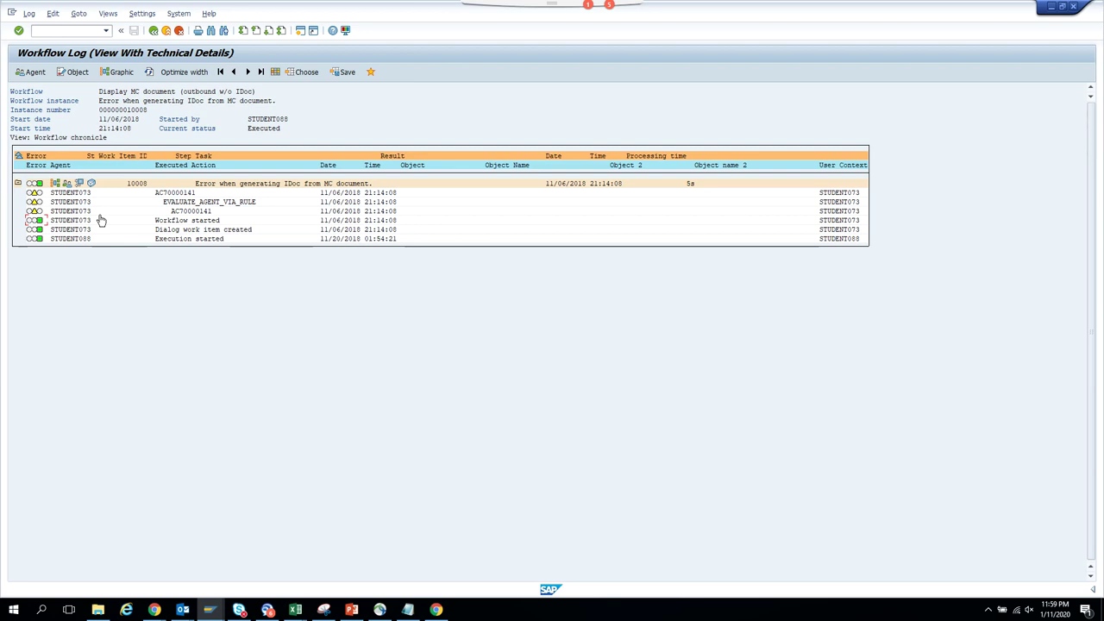
{"action": "left_click", "coordinate": [353, 611]}
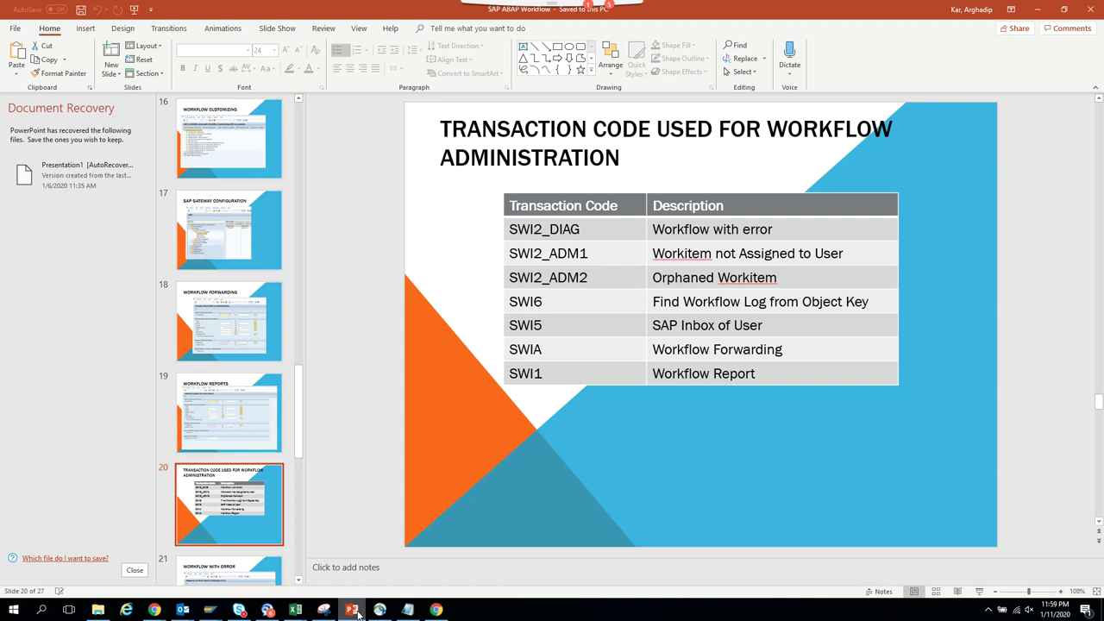
{"action": "left_click", "coordinate": [354, 611]}
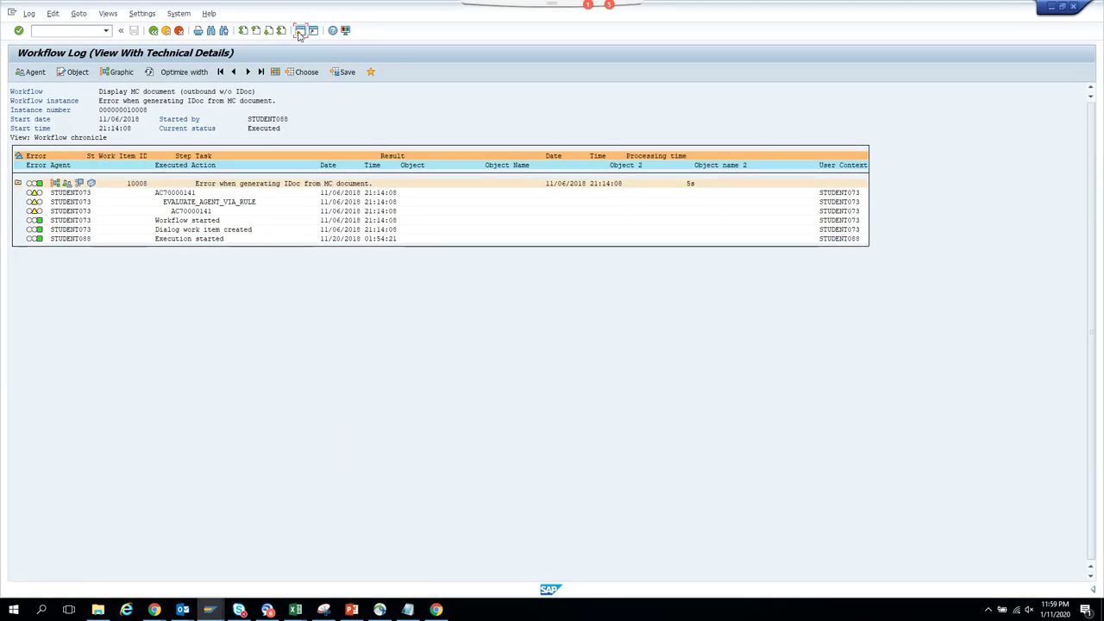
{"action": "key", "text": "shift+F3"}
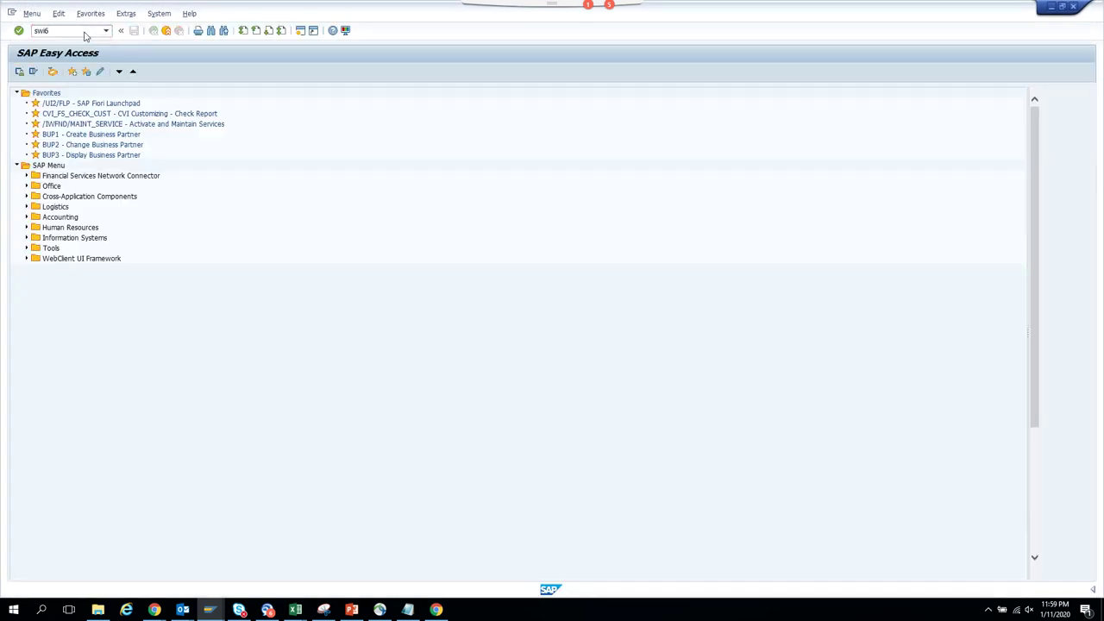
{"action": "key", "text": "Return"}
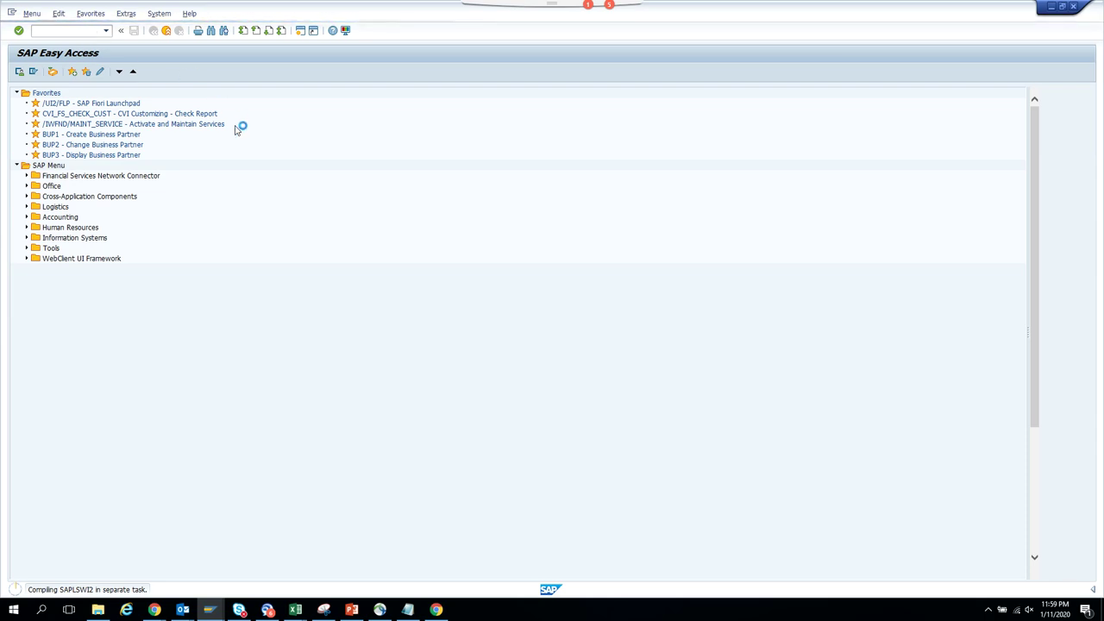
Open the purchase order release work item from the other session's workflow log, copy its purchase order number, and return to the SWI6 session.
{"action": "left_click", "coordinate": [216, 612]}
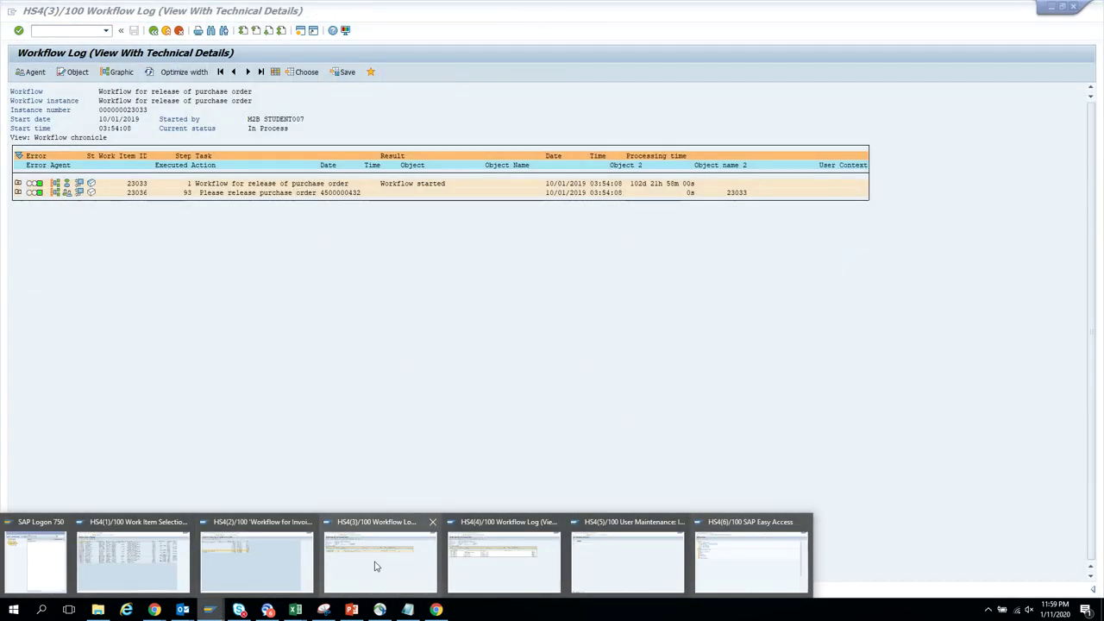
{"action": "left_click", "coordinate": [376, 566]}
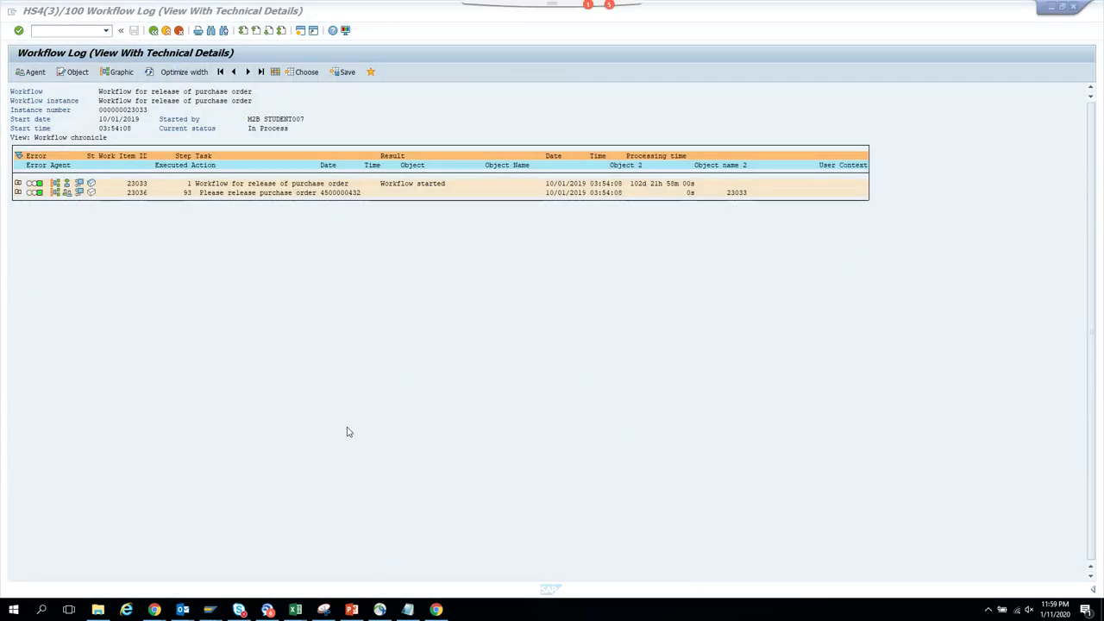
{"action": "left_click", "coordinate": [332, 195]}
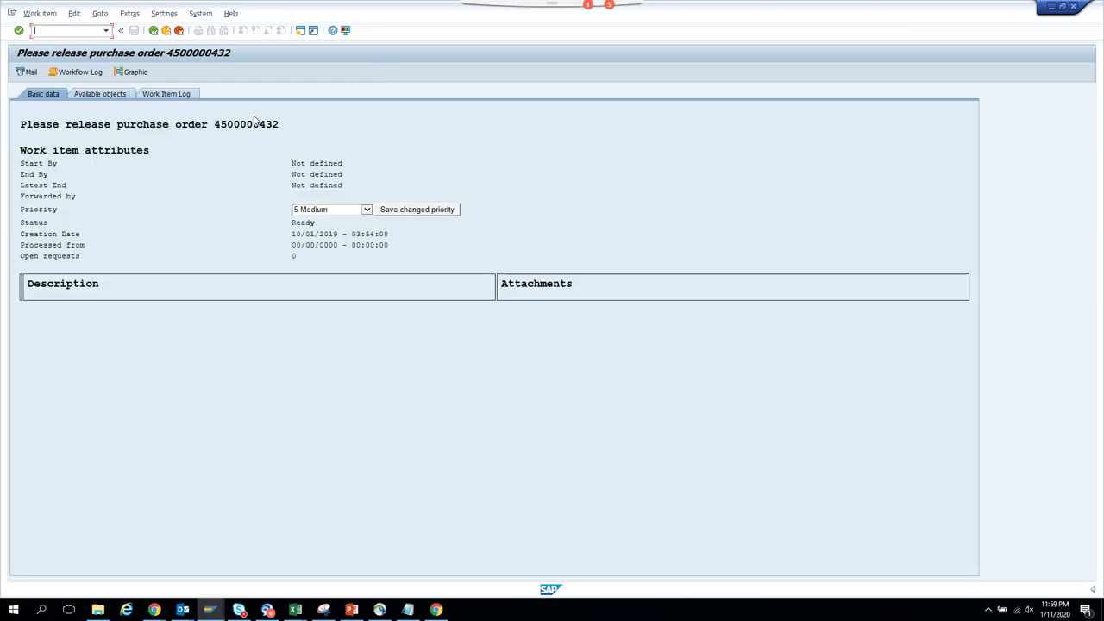
{"action": "double_click", "coordinate": [254, 124]}
{"action": "key", "text": "ctrl+c"}
{"action": "key", "text": "alt+Tab"}
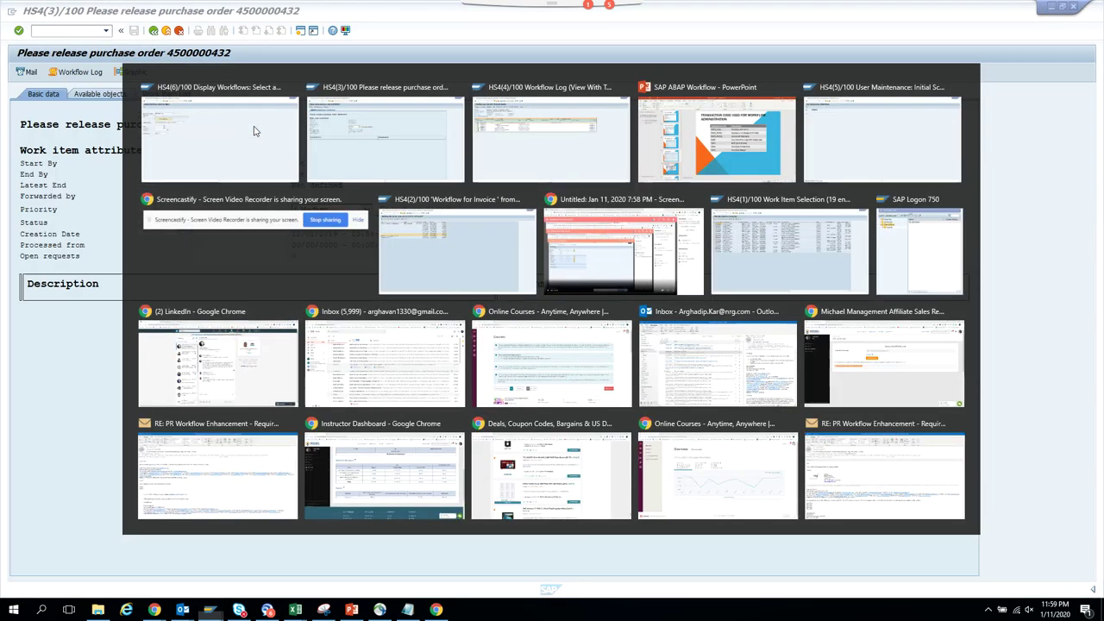
{"action": "key", "text": "alt+Tab"}
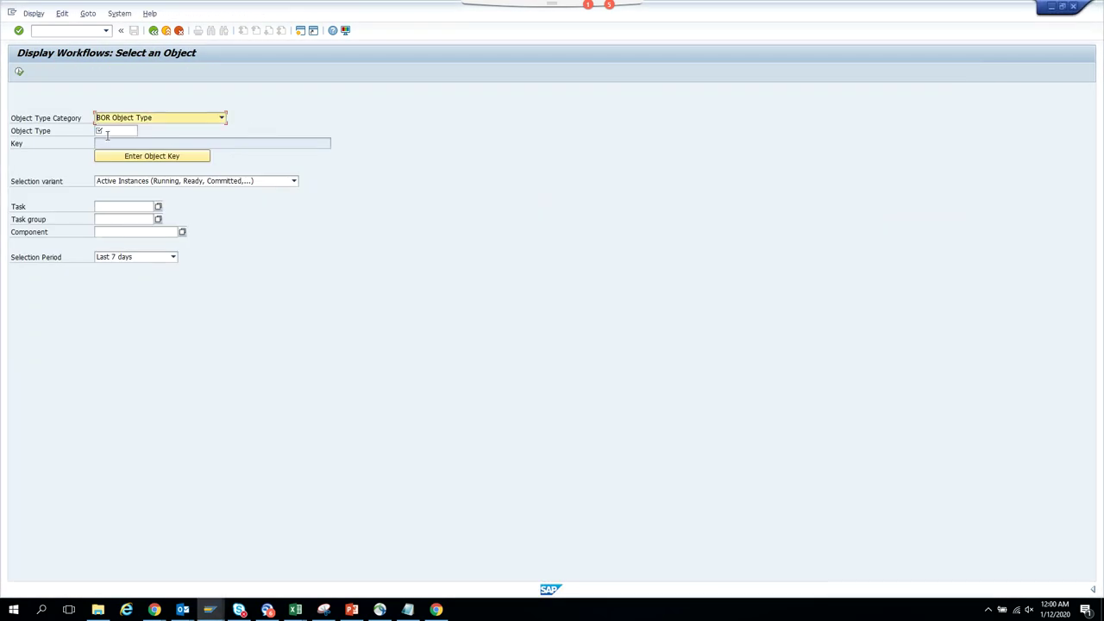
Set the object type to BUS2012 and enter the copied purchase order number as the object key.
{"action": "left_click", "coordinate": [112, 131]}
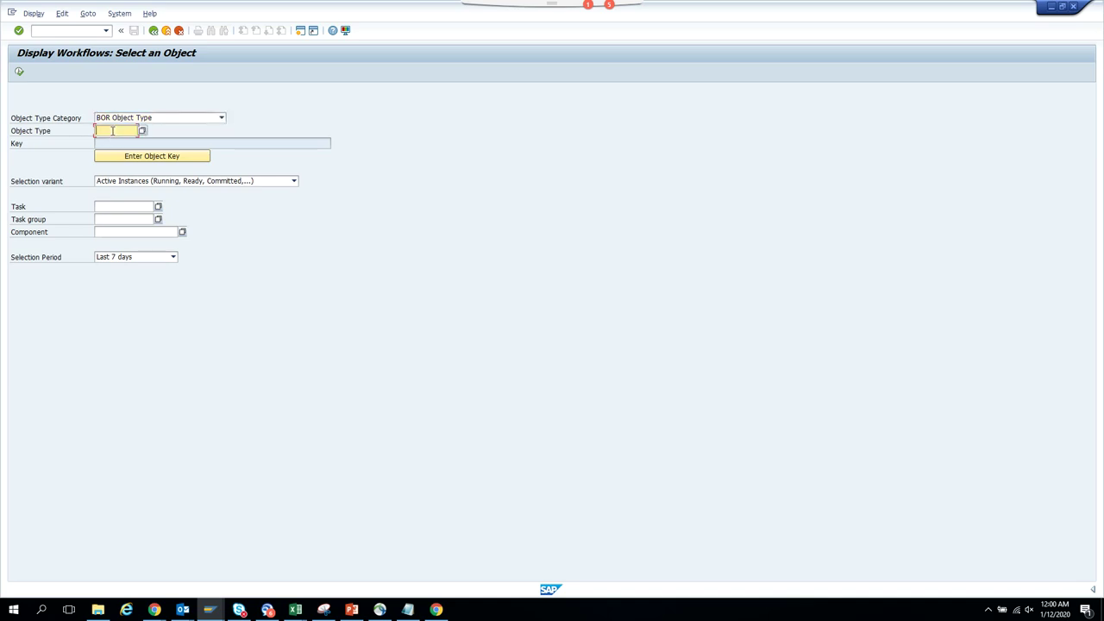
{"action": "type", "text": "bus2012"}
{"action": "left_click", "coordinate": [126, 158]}
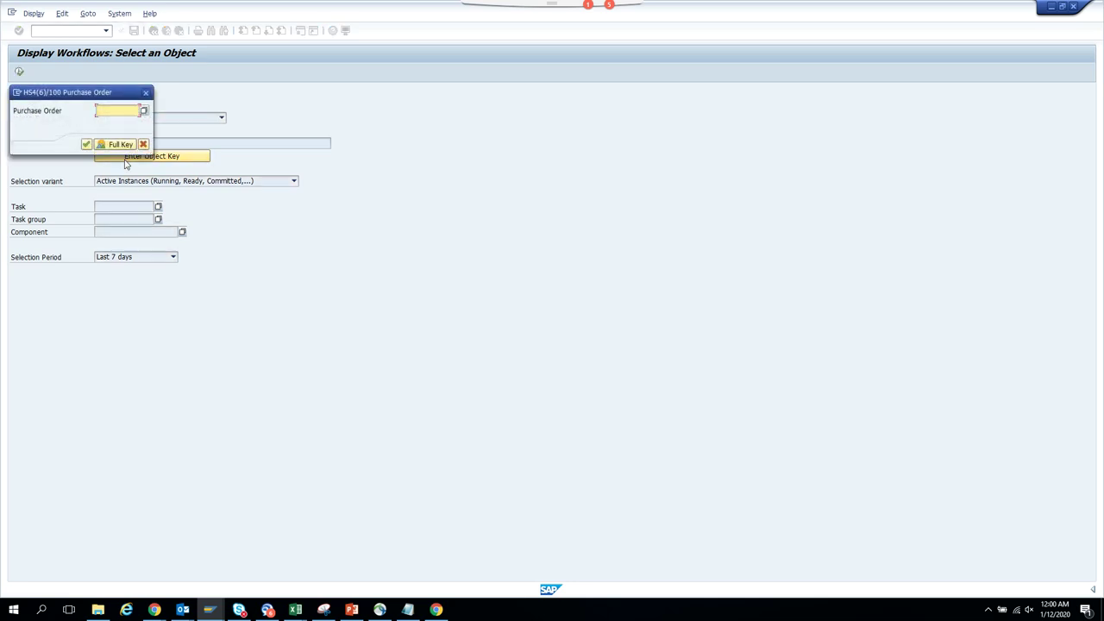
{"action": "key", "text": "ctrl+v"}
{"action": "left_click", "coordinate": [86, 144]}
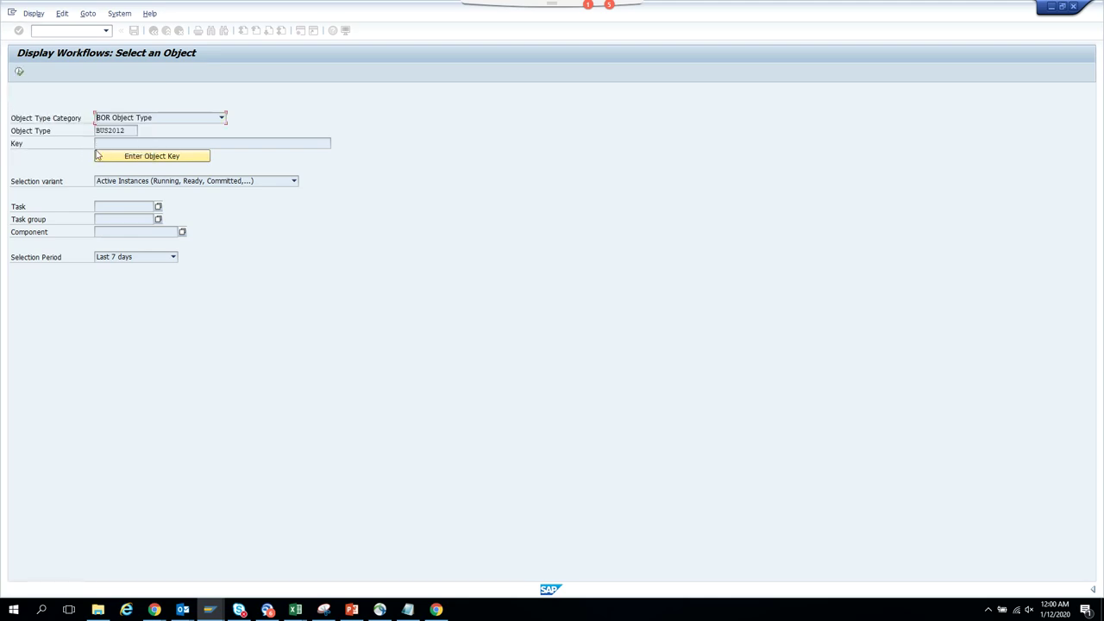
Set the selection variant to All Instances and the selection period to All, and display the linked workflows.
{"action": "left_click", "coordinate": [118, 181]}
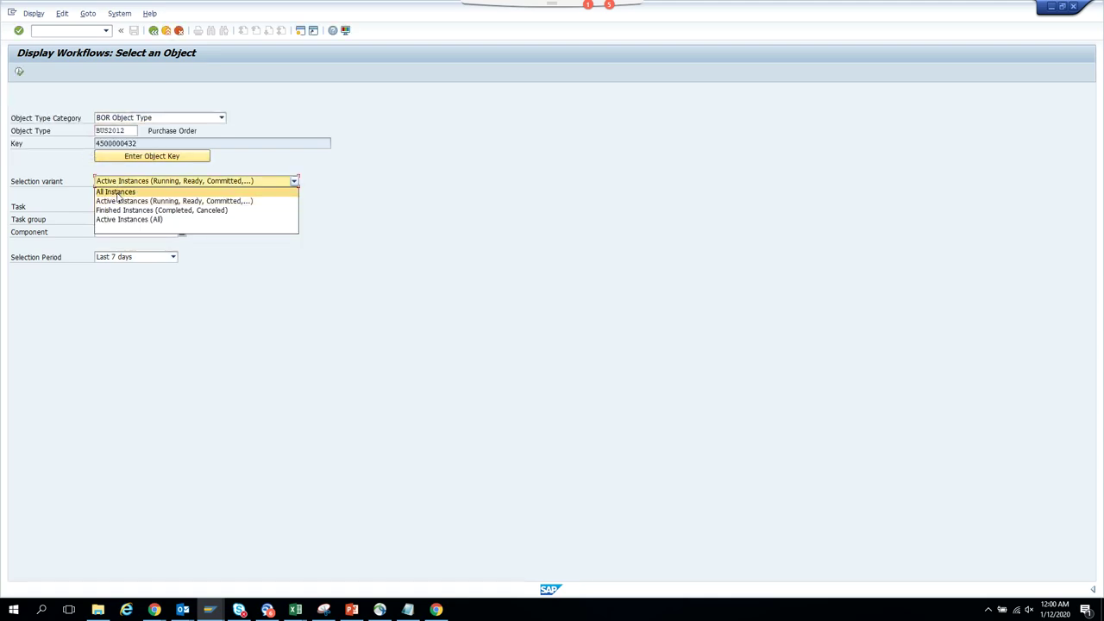
{"action": "left_click", "coordinate": [117, 194]}
{"action": "left_click", "coordinate": [149, 258]}
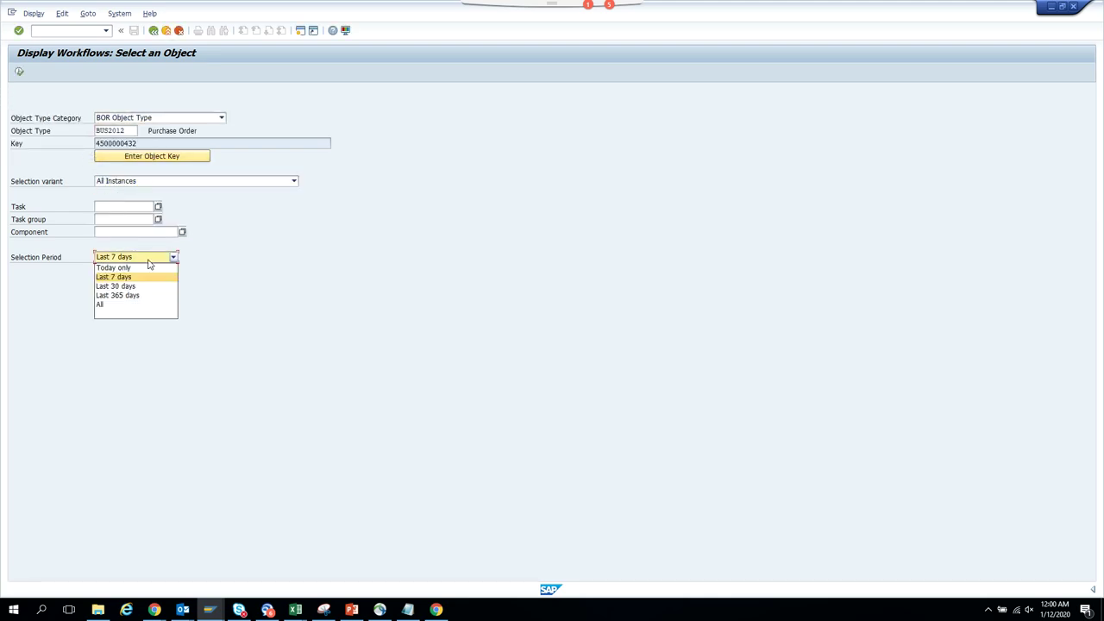
{"action": "left_click", "coordinate": [117, 306]}
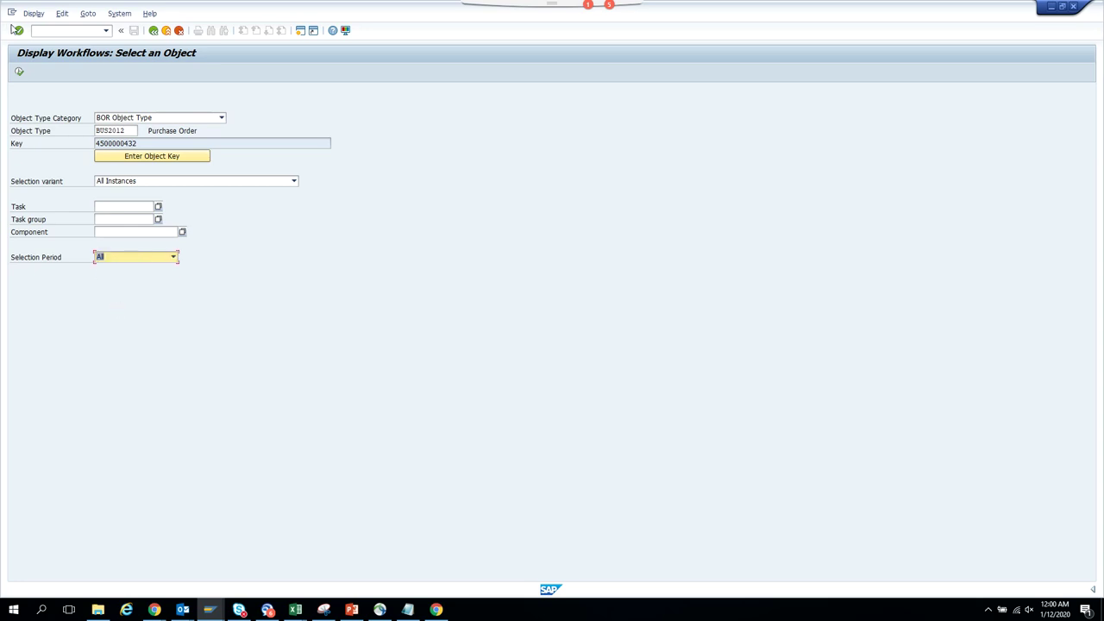
{"action": "left_click", "coordinate": [20, 74]}
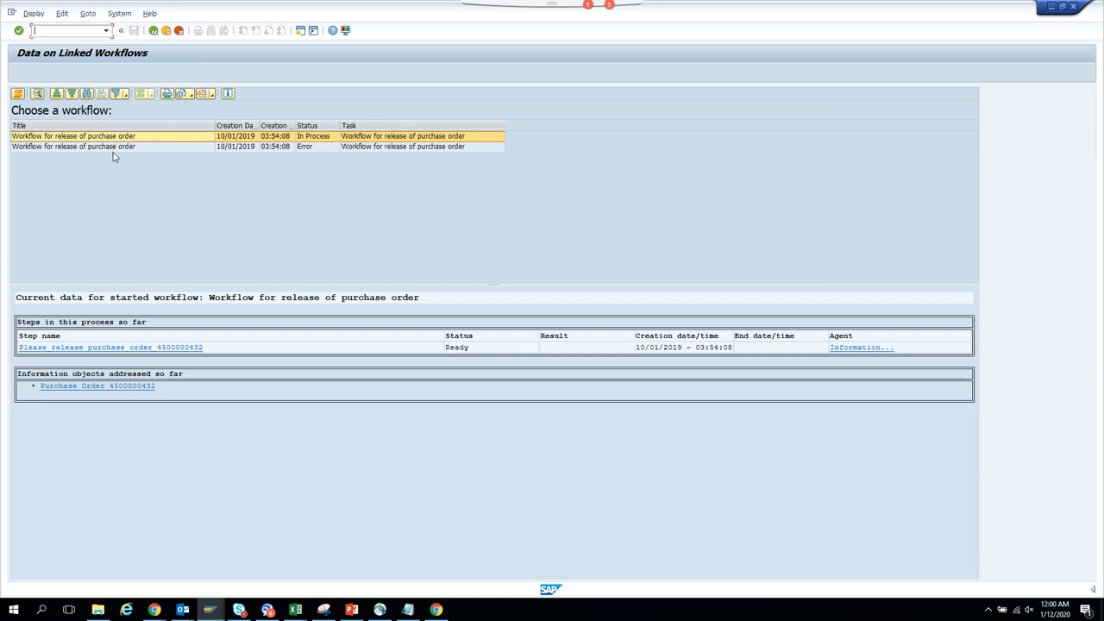
Leave the linked workflows display and run the Workload Analysis transaction SWI5.
{"action": "left_click", "coordinate": [155, 32]}
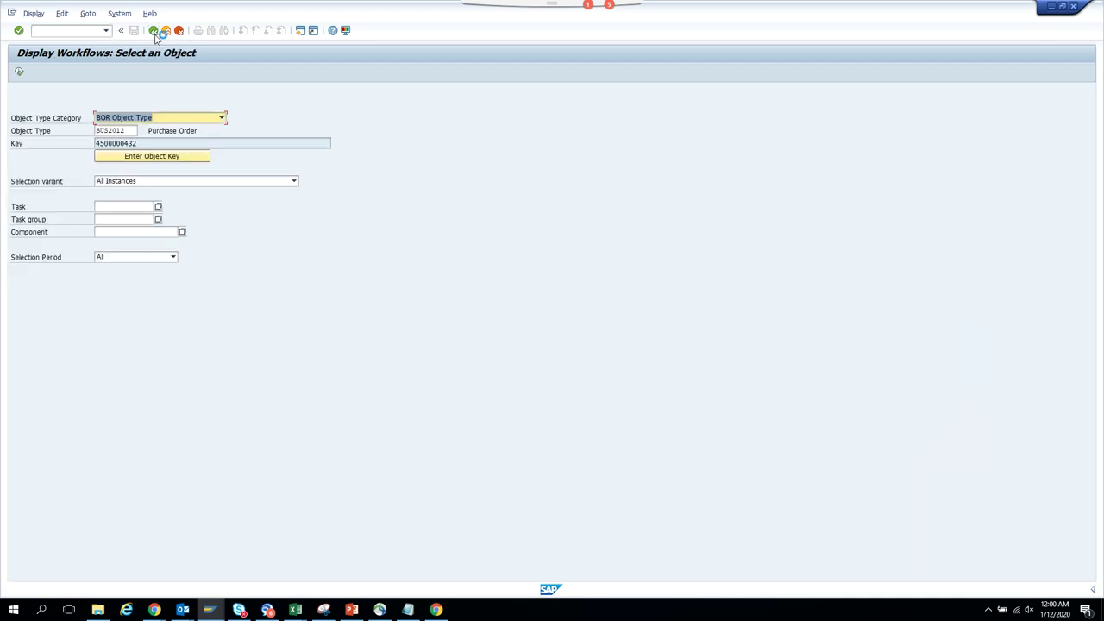
{"action": "left_click", "coordinate": [154, 32]}
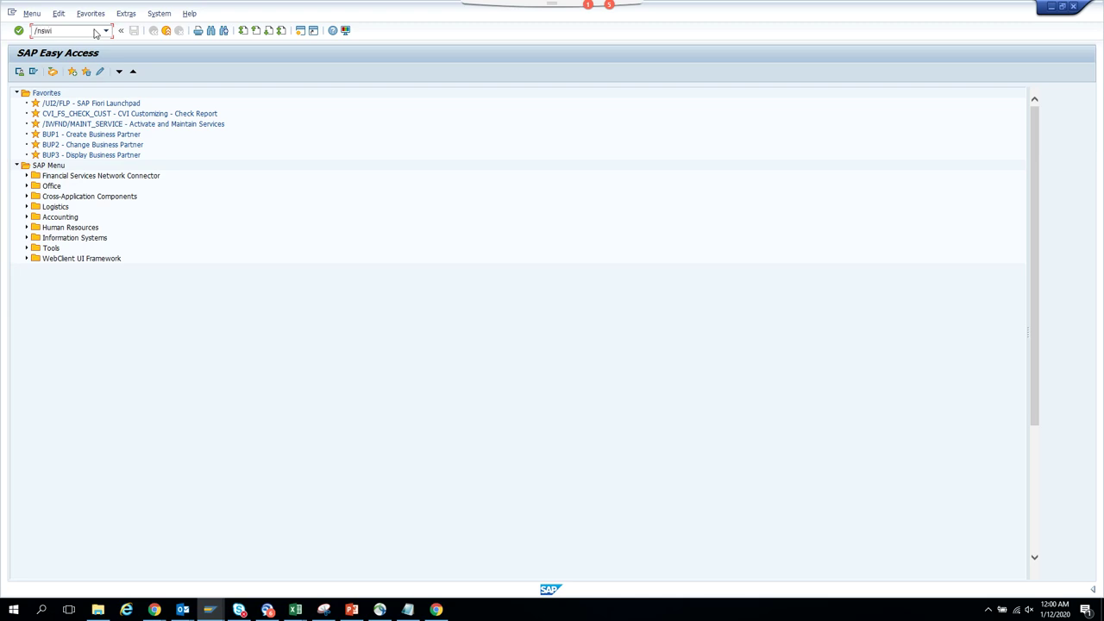
{"action": "key", "text": "Return"}
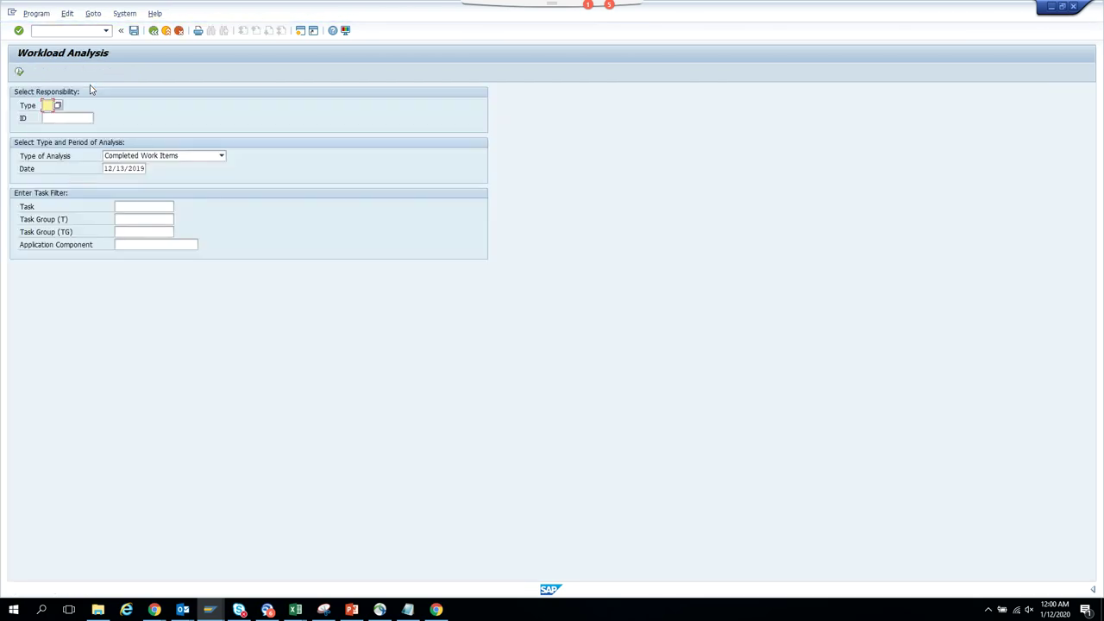
Run the workload analysis for type US, ID STUDENT011, with the analysis type Work Items to Be Completed.
{"action": "type", "text": "us"}
{"action": "key", "text": "Tab"}
{"action": "type", "text": "st"}
{"action": "left_click", "coordinate": [129, 156]}
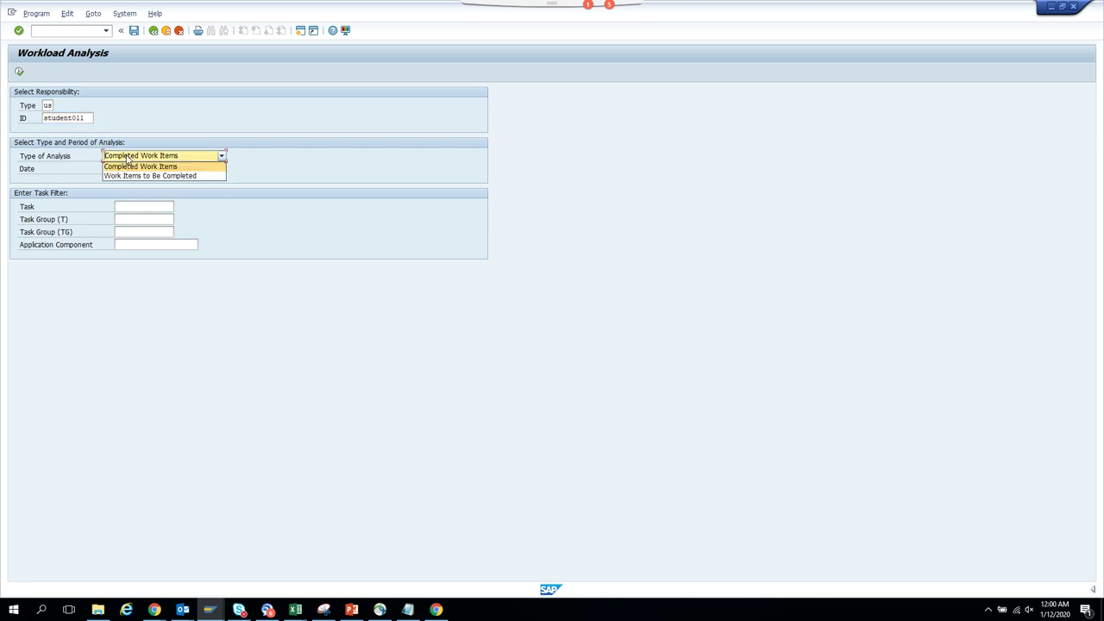
{"action": "left_click", "coordinate": [135, 176]}
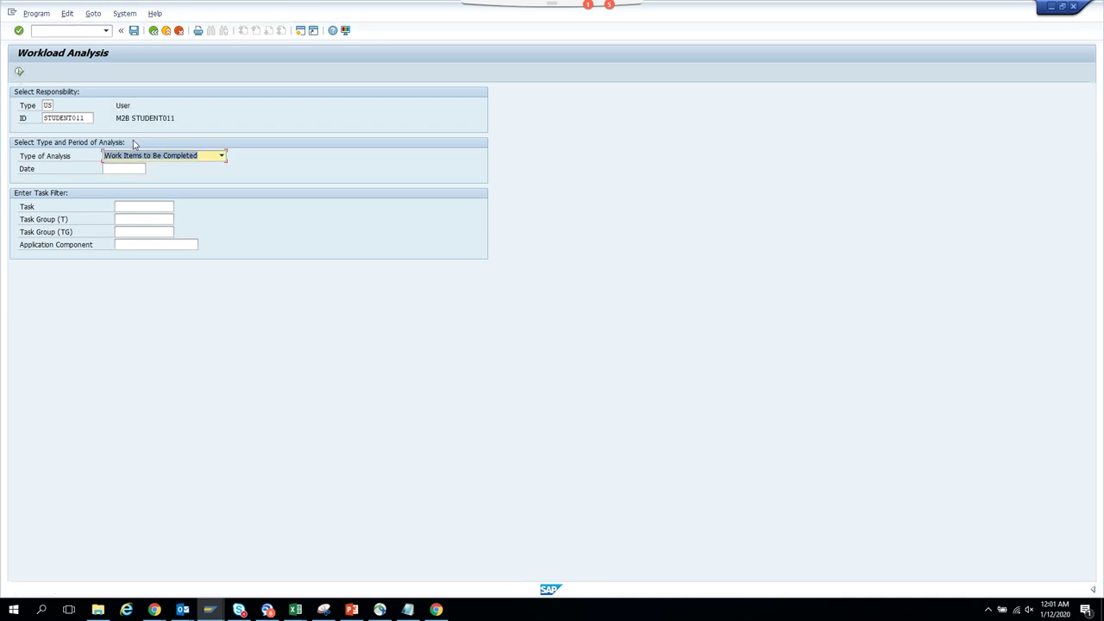
{"action": "left_click", "coordinate": [19, 72]}
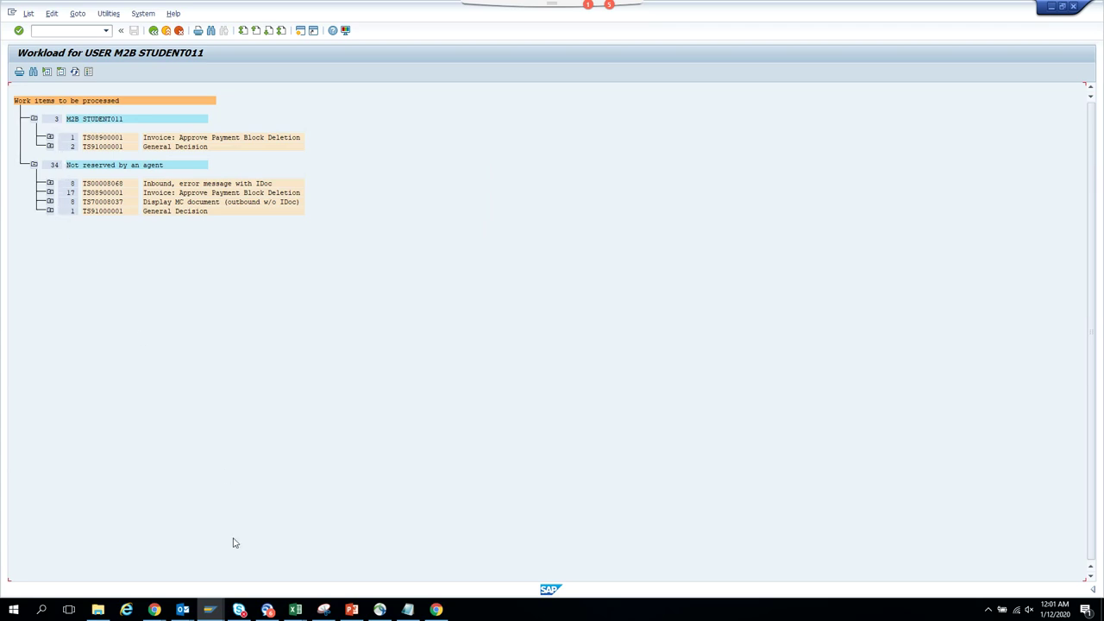
Leave User Maintenance in the other session, open the SAP Business Workplace, and expand the Inbox to compare its workflow items.
{"action": "left_click", "coordinate": [210, 610]}
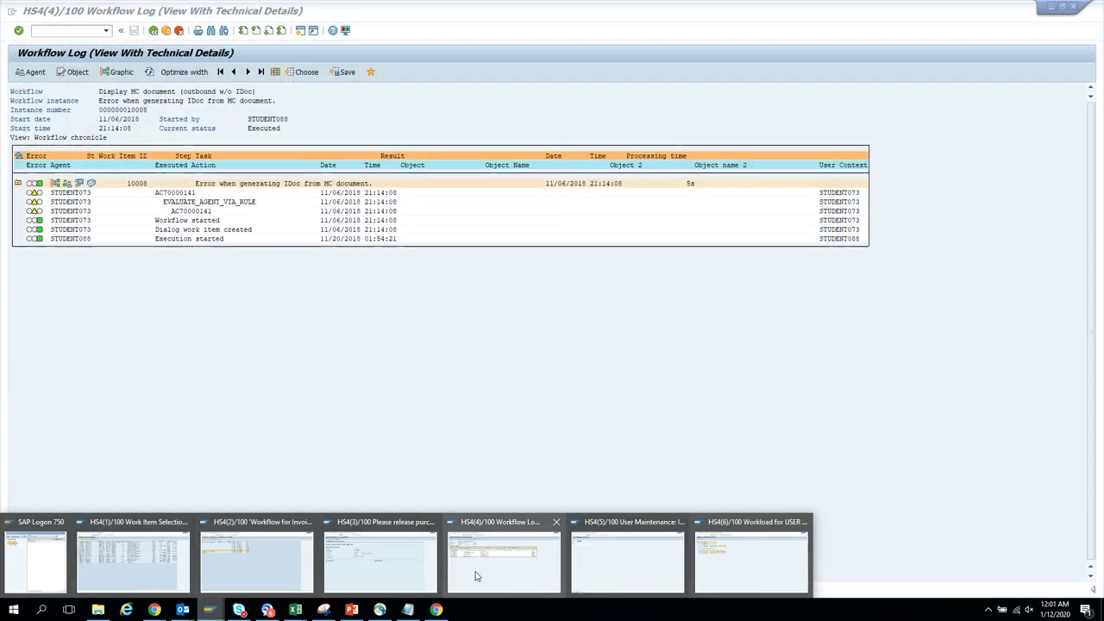
{"action": "left_click", "coordinate": [601, 565]}
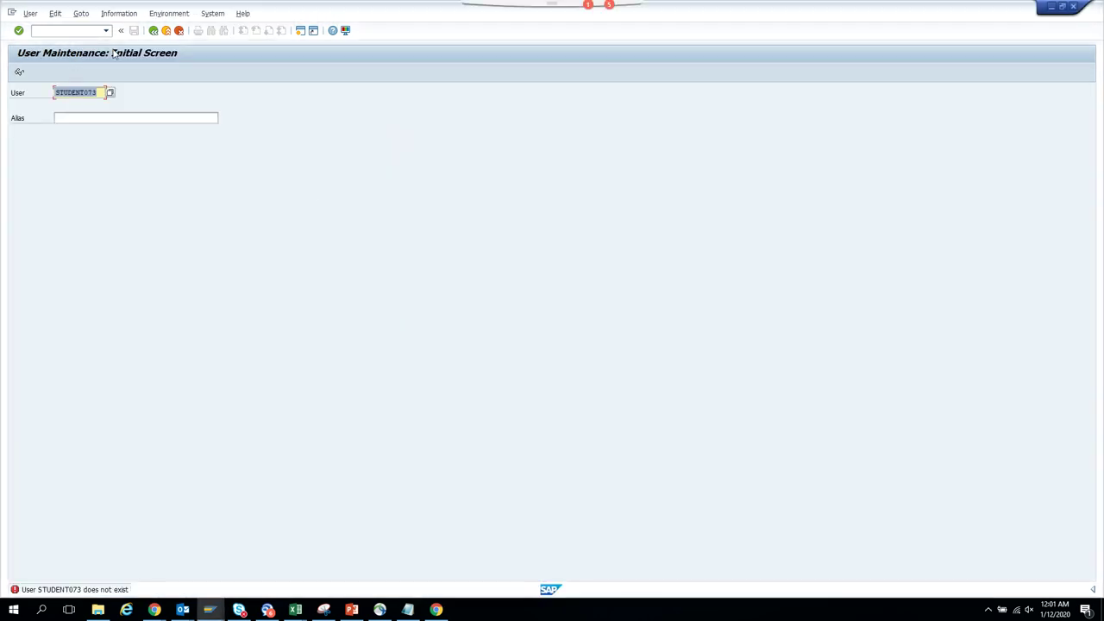
{"action": "left_click", "coordinate": [153, 30]}
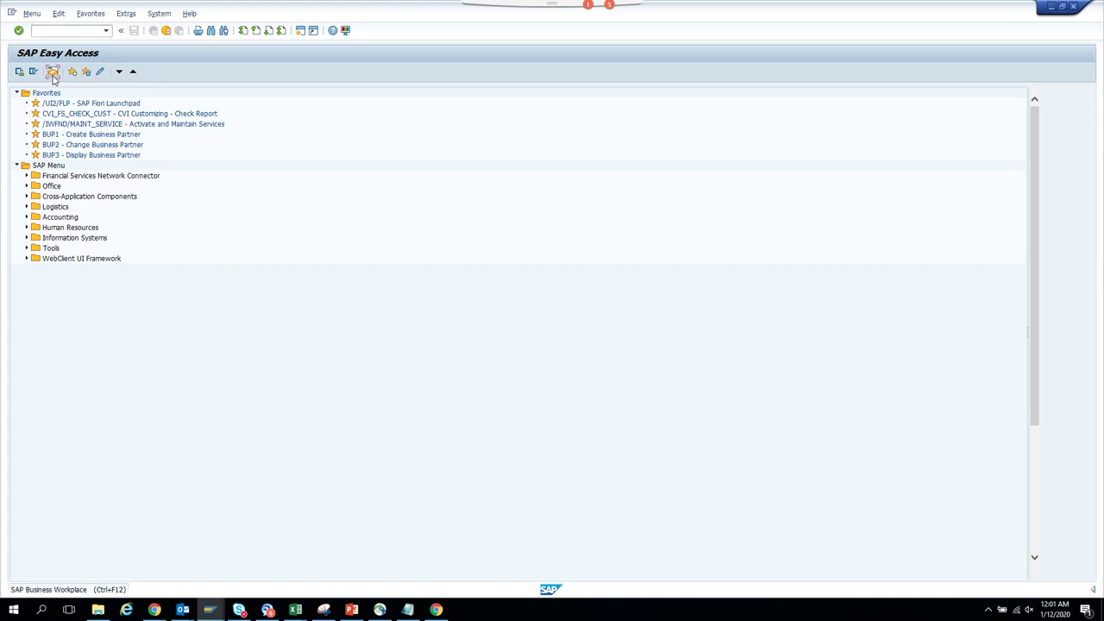
{"action": "left_click", "coordinate": [53, 71]}
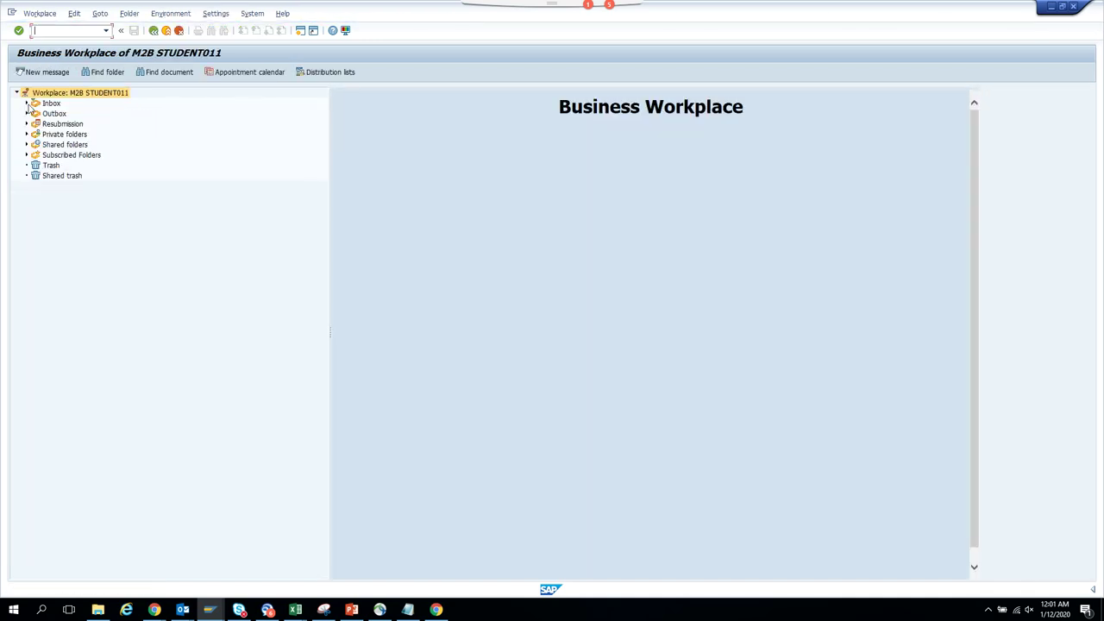
{"action": "left_click", "coordinate": [27, 103]}
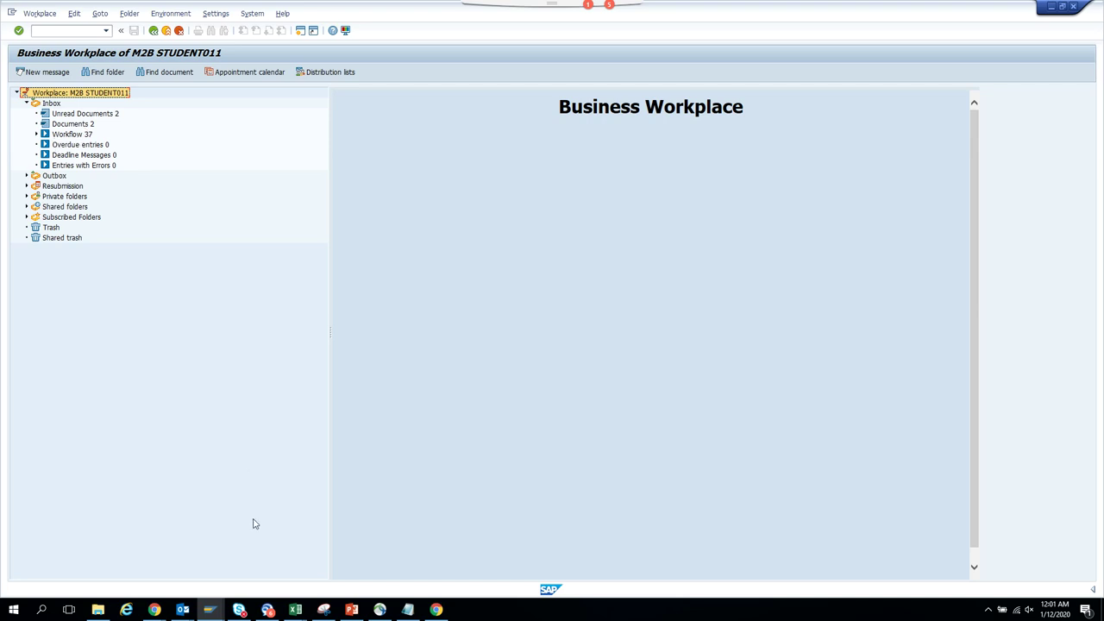
Switch to the session with work item 10008's workflow log, return to the deleted-users work item list, and select that work item's ID.
{"action": "mouse_move", "coordinate": [215, 611]}
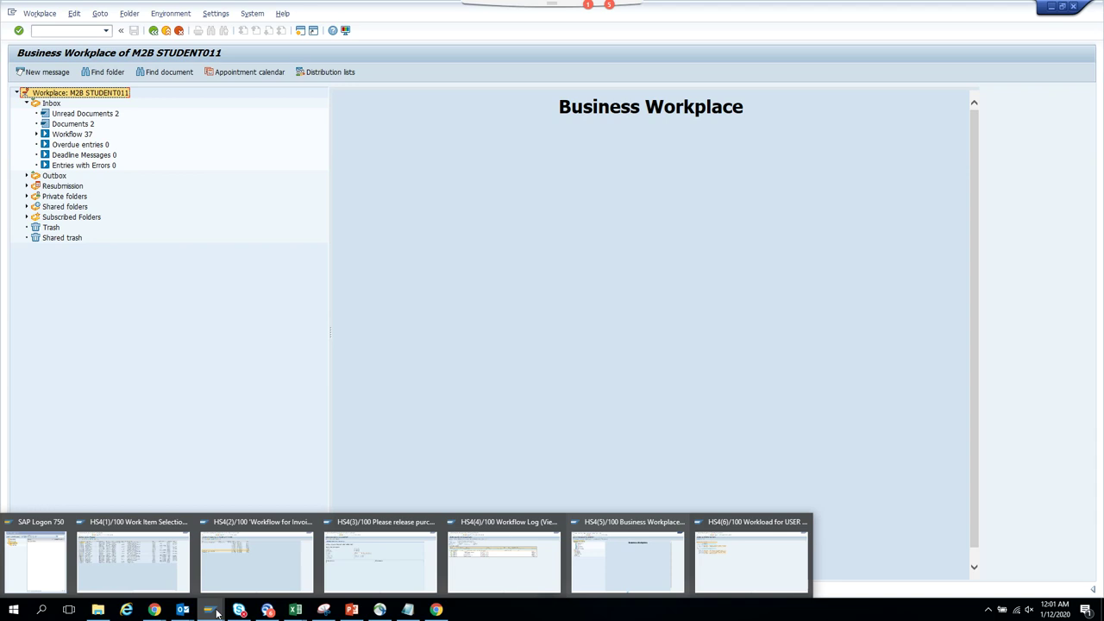
{"action": "mouse_move", "coordinate": [251, 573]}
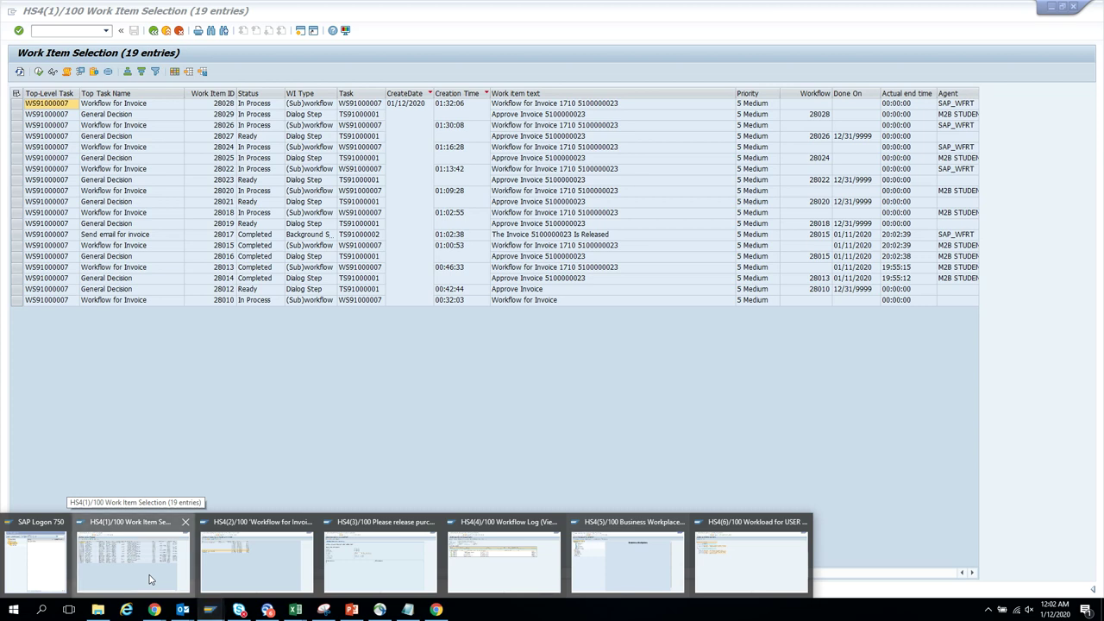
{"action": "left_click", "coordinate": [149, 579]}
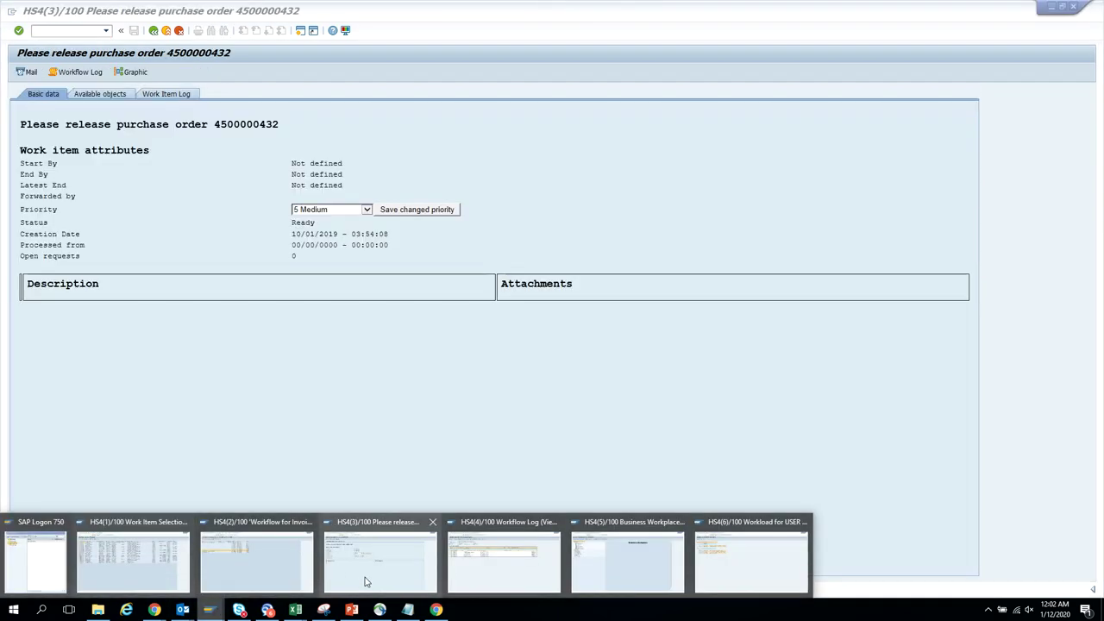
{"action": "left_click", "coordinate": [498, 563]}
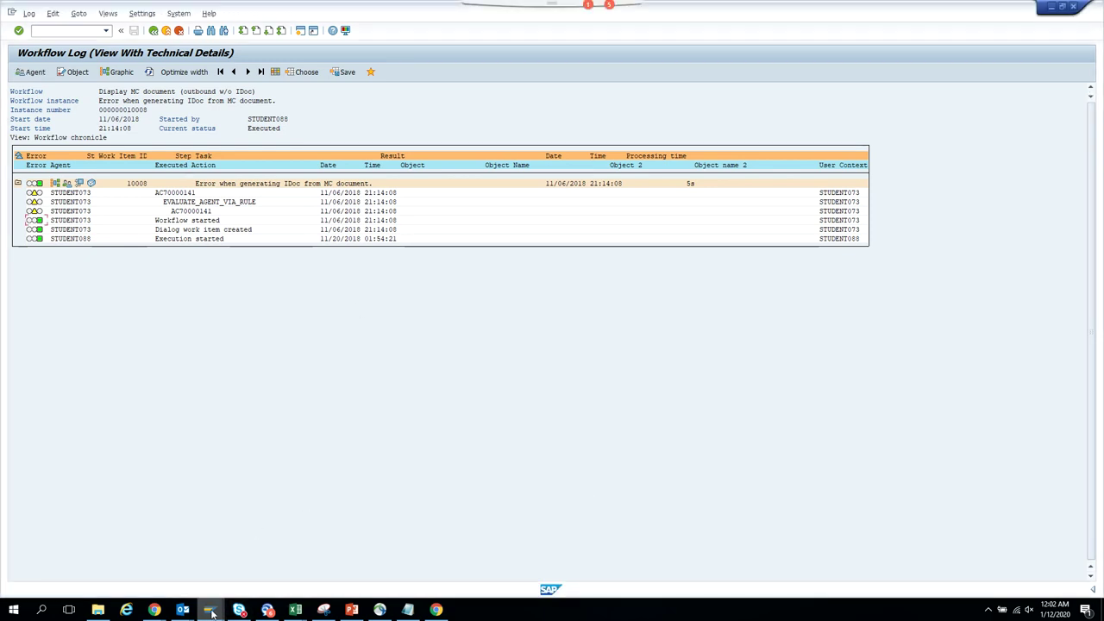
{"action": "mouse_move", "coordinate": [212, 611]}
{"action": "left_click", "coordinate": [507, 559]}
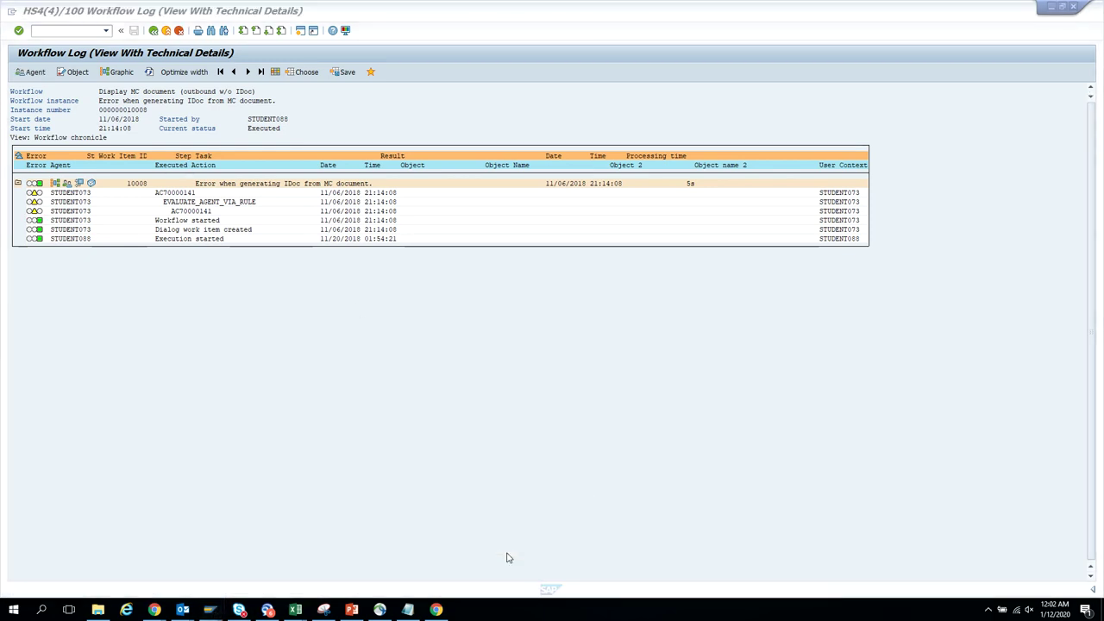
{"action": "left_click", "coordinate": [154, 31]}
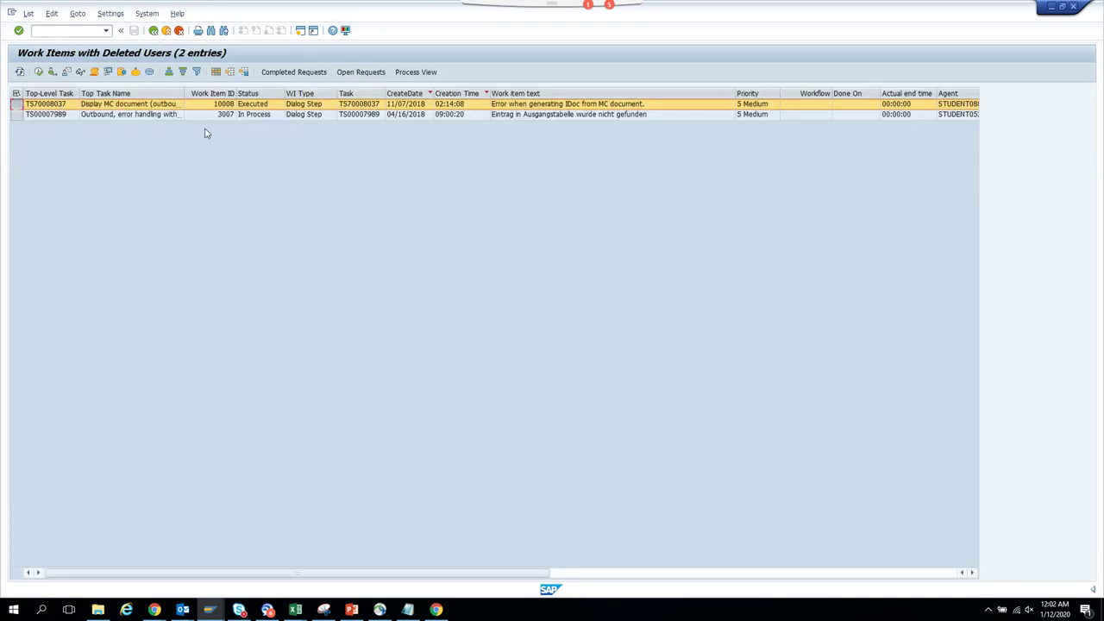
{"action": "left_click", "coordinate": [228, 105]}
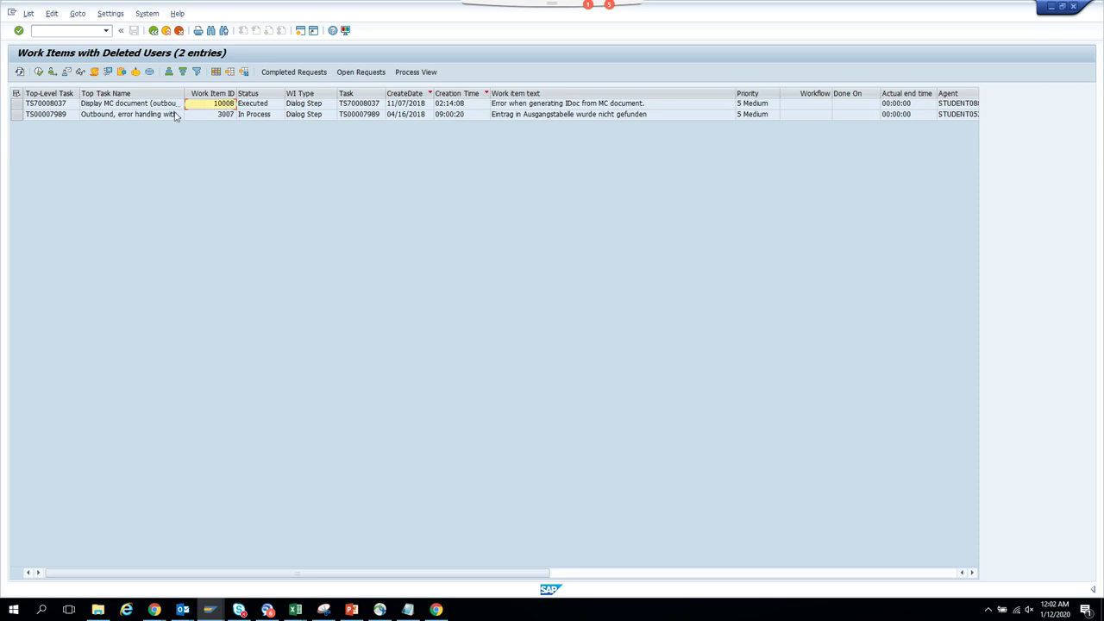
Select work item 10008 in the deleted-users list and try to forward it to user student011.
{"action": "left_click", "coordinate": [17, 103]}
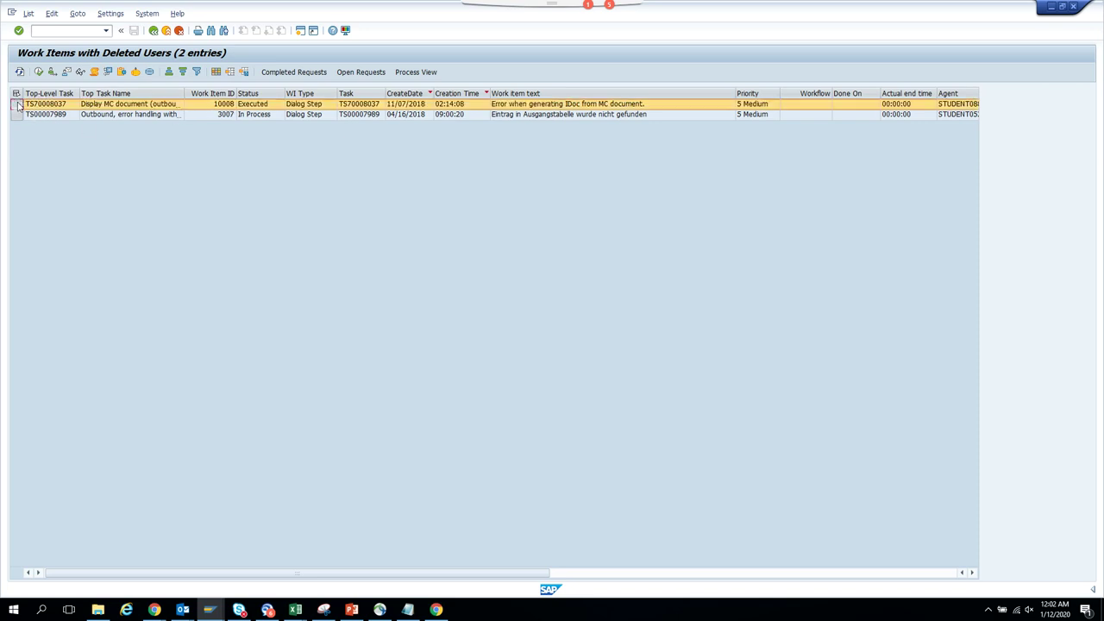
{"action": "left_click", "coordinate": [67, 72]}
{"action": "type", "text": "stude"}
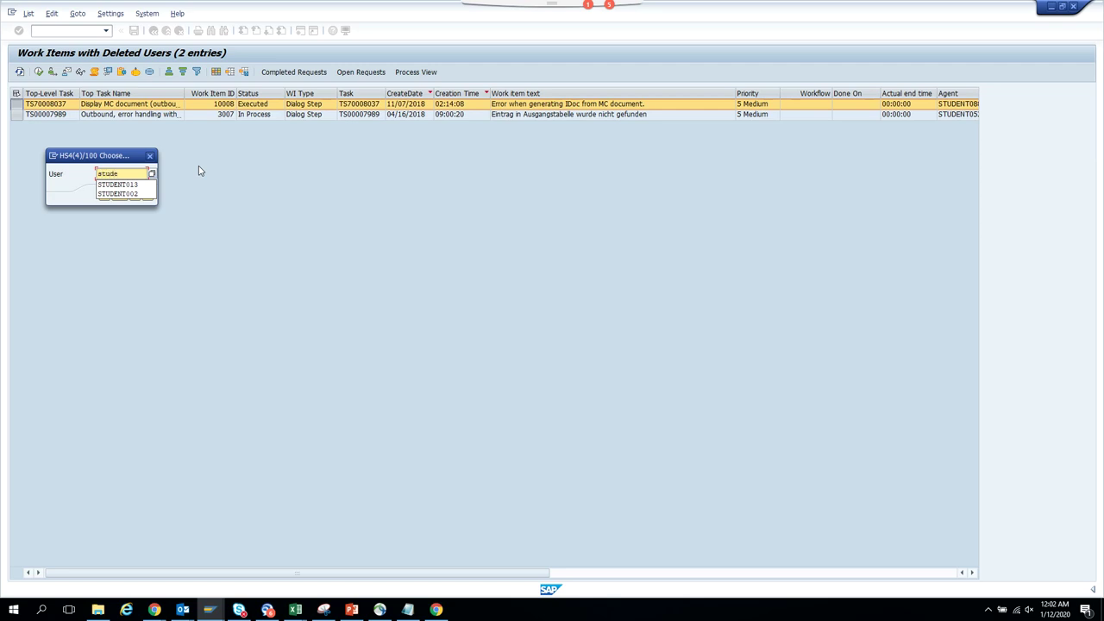
{"action": "type", "text": "nt011"}
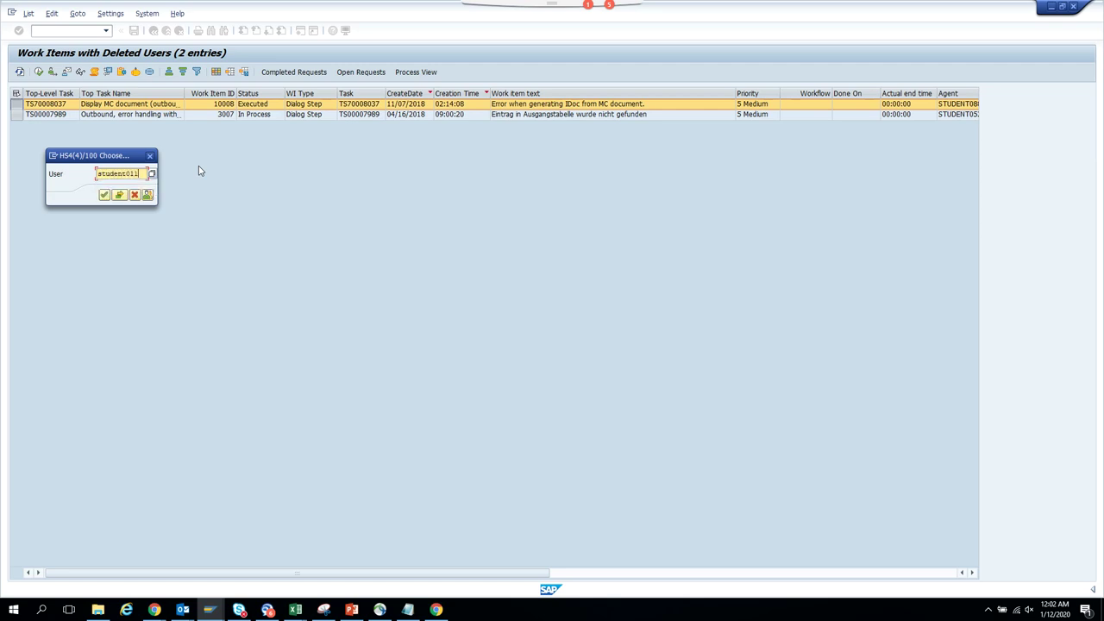
{"action": "key", "text": "Return"}
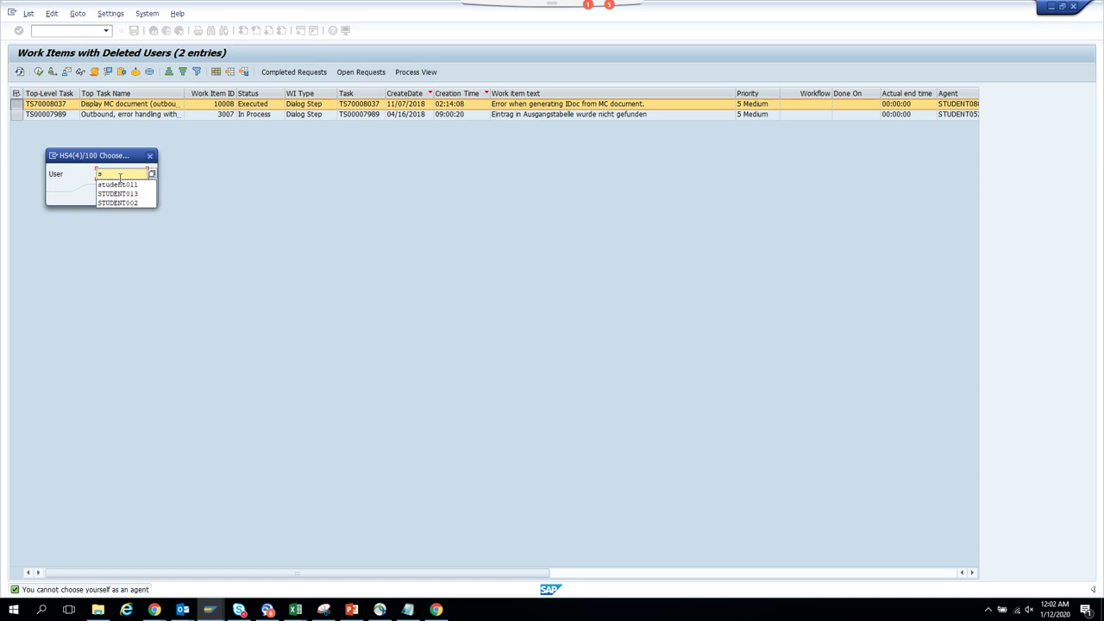
Switch to the workload session, return to its selection screen, and rerun the analysis with the ID STUDENT013.
{"action": "mouse_move", "coordinate": [220, 613]}
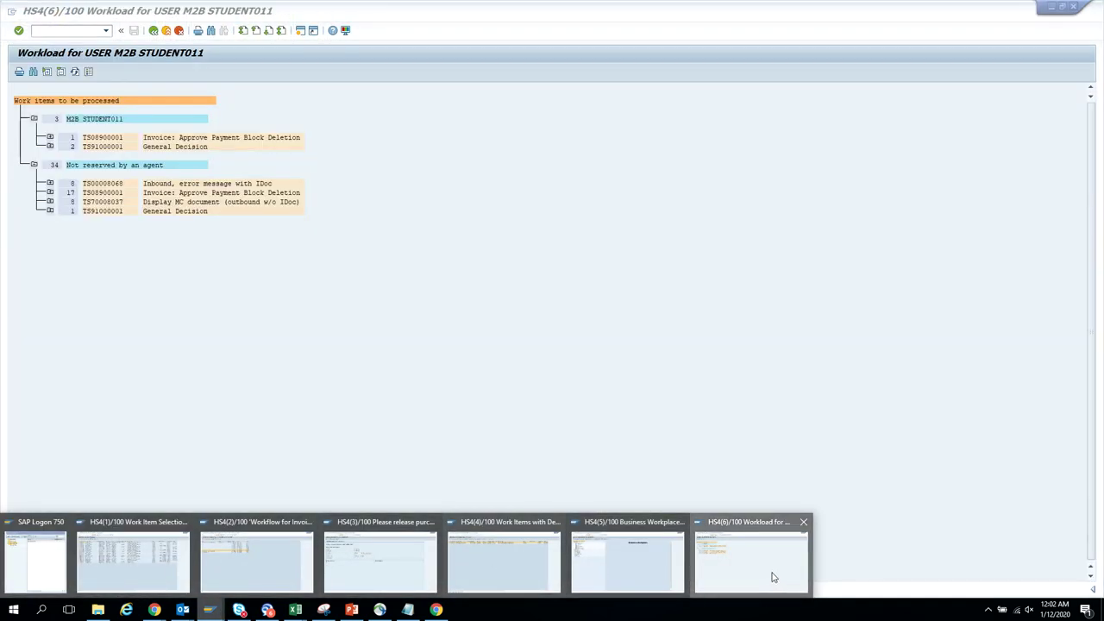
{"action": "left_click", "coordinate": [774, 577]}
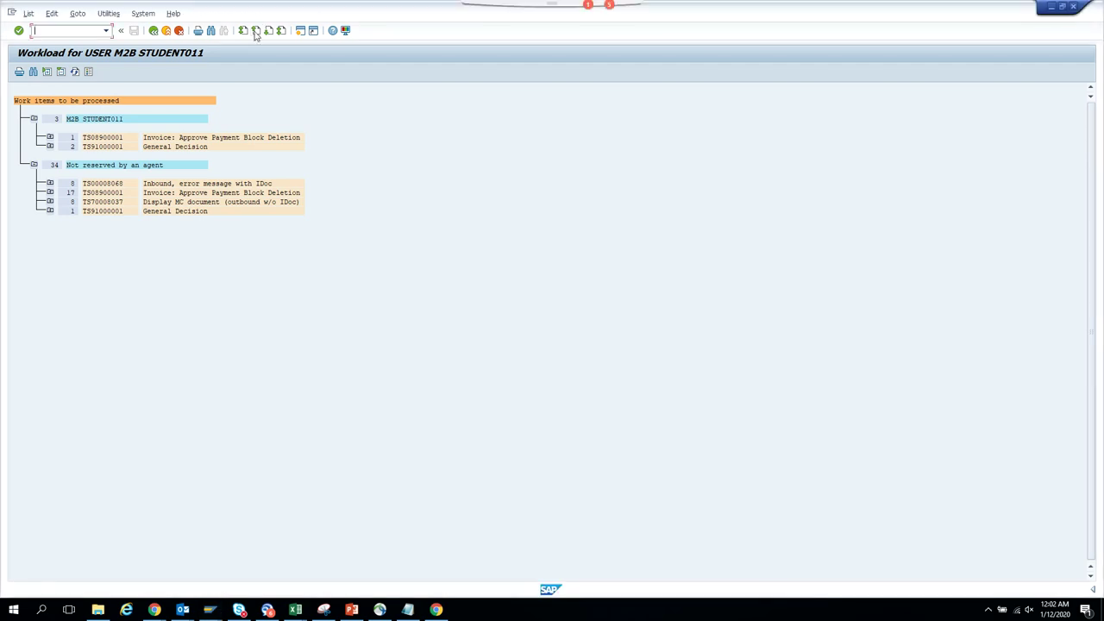
{"action": "left_click", "coordinate": [152, 32]}
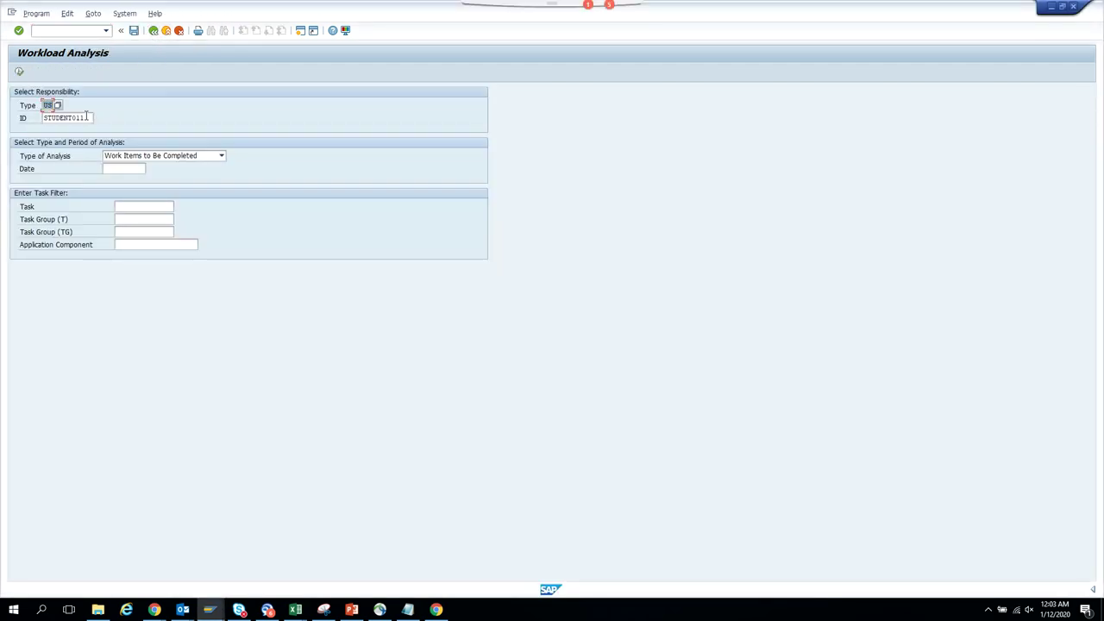
{"action": "left_click", "coordinate": [86, 118]}
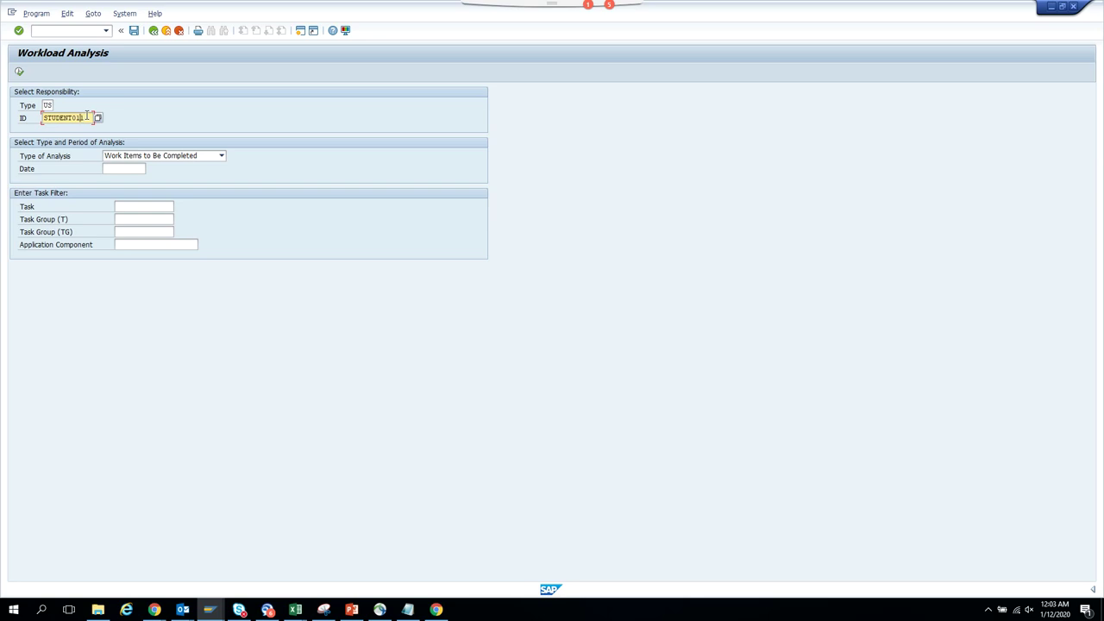
{"action": "key", "text": "BackSpace"}
{"action": "type", "text": "3"}
{"action": "key", "text": "F8"}
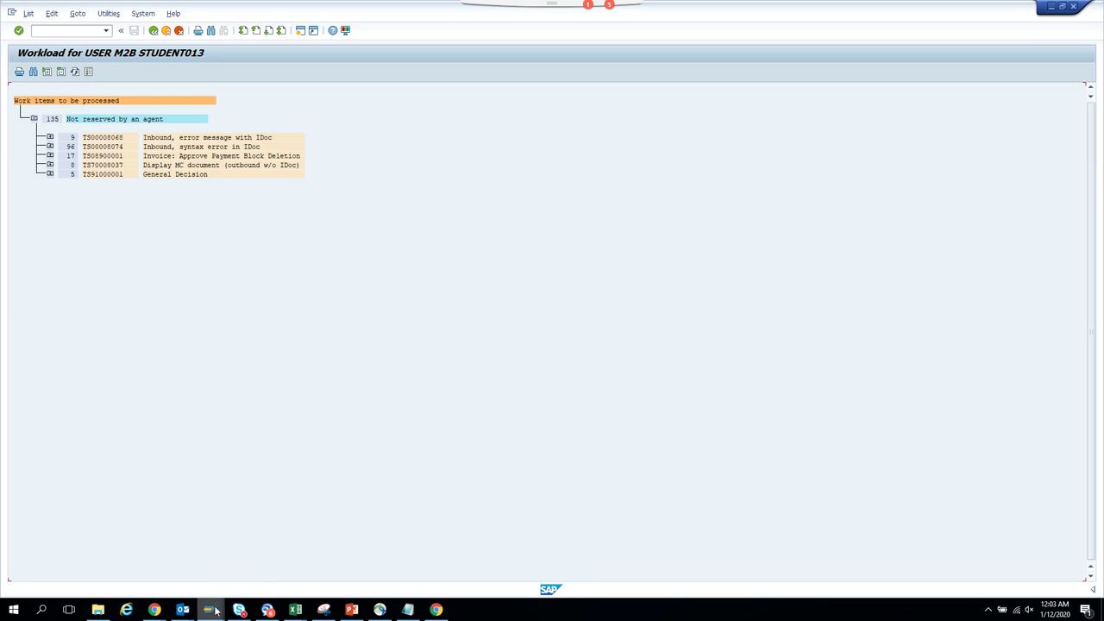
Switch back to the deleted-users work item session and forward work item 10008 to user student013.
{"action": "mouse_move", "coordinate": [216, 611]}
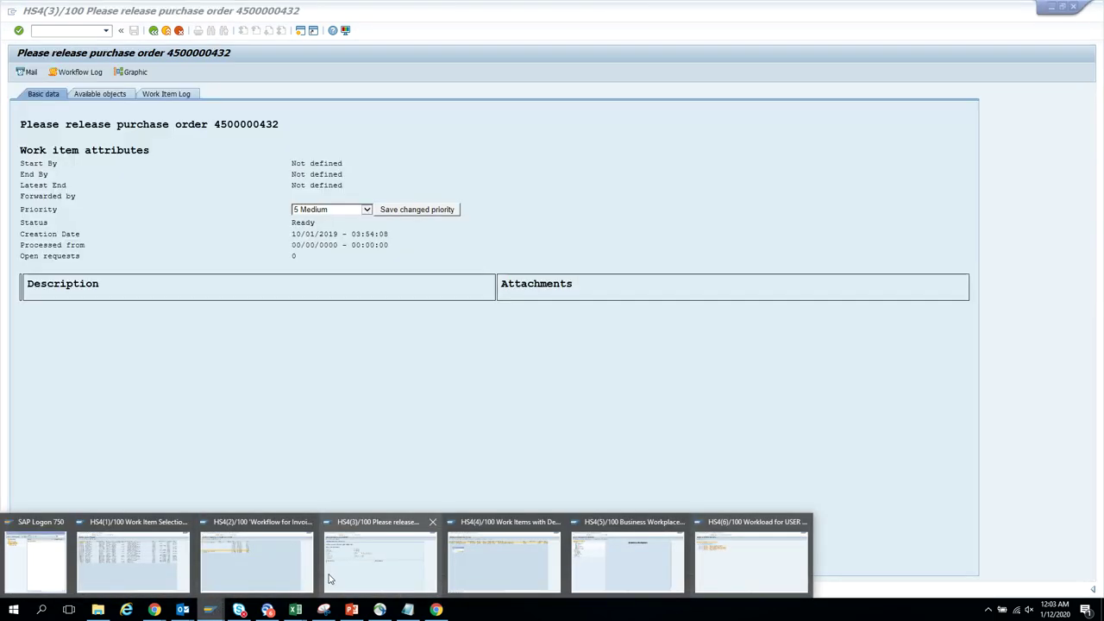
{"action": "mouse_move", "coordinate": [273, 578]}
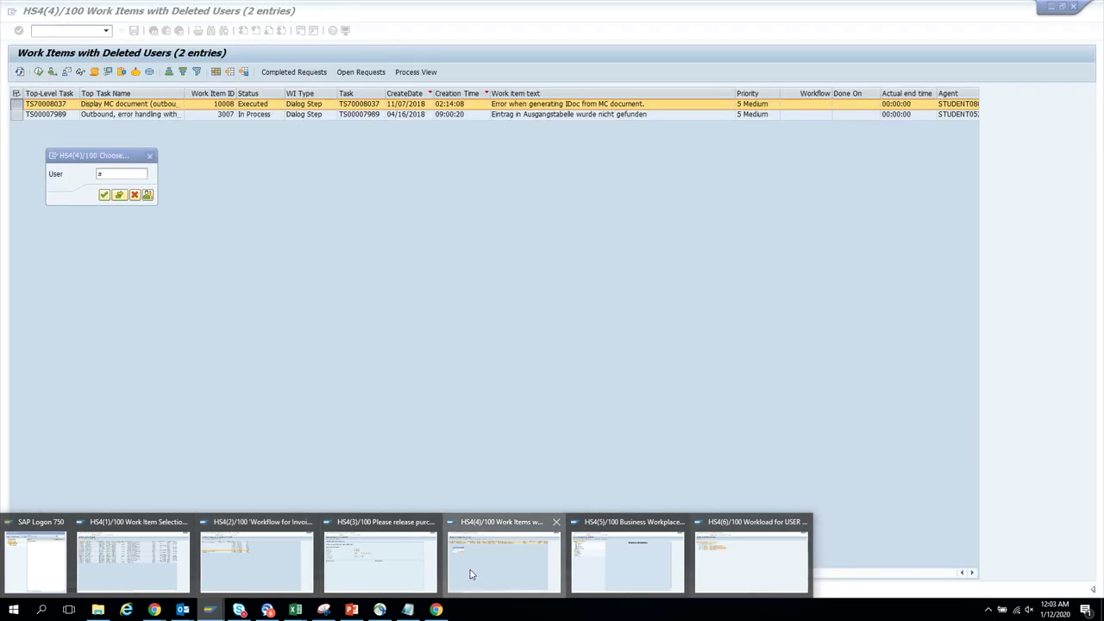
{"action": "left_click", "coordinate": [471, 570]}
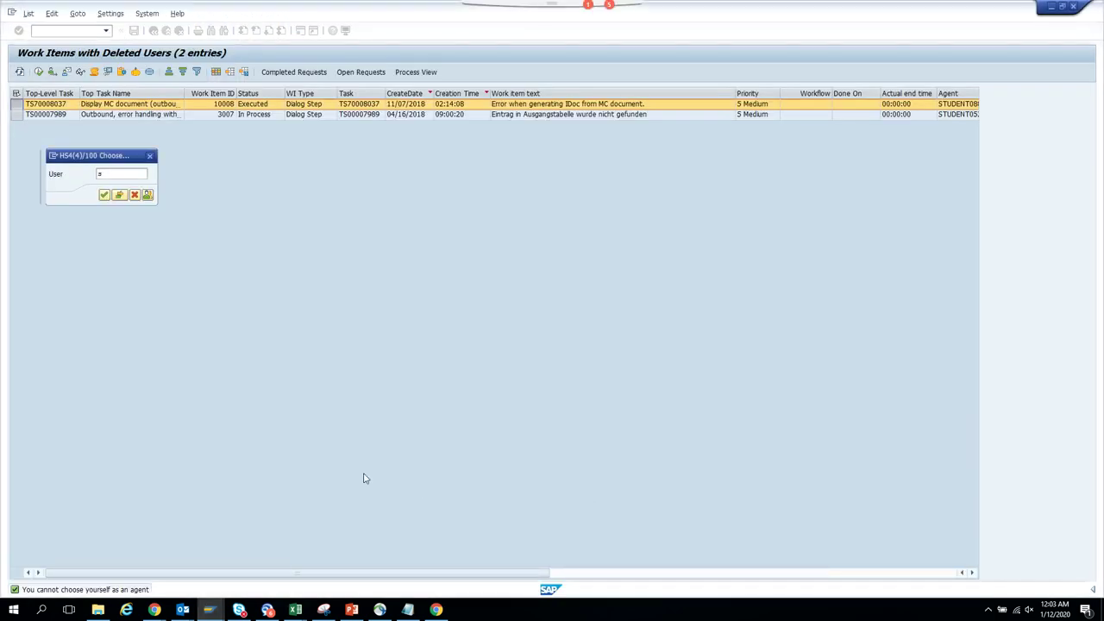
{"action": "type", "text": "s"}
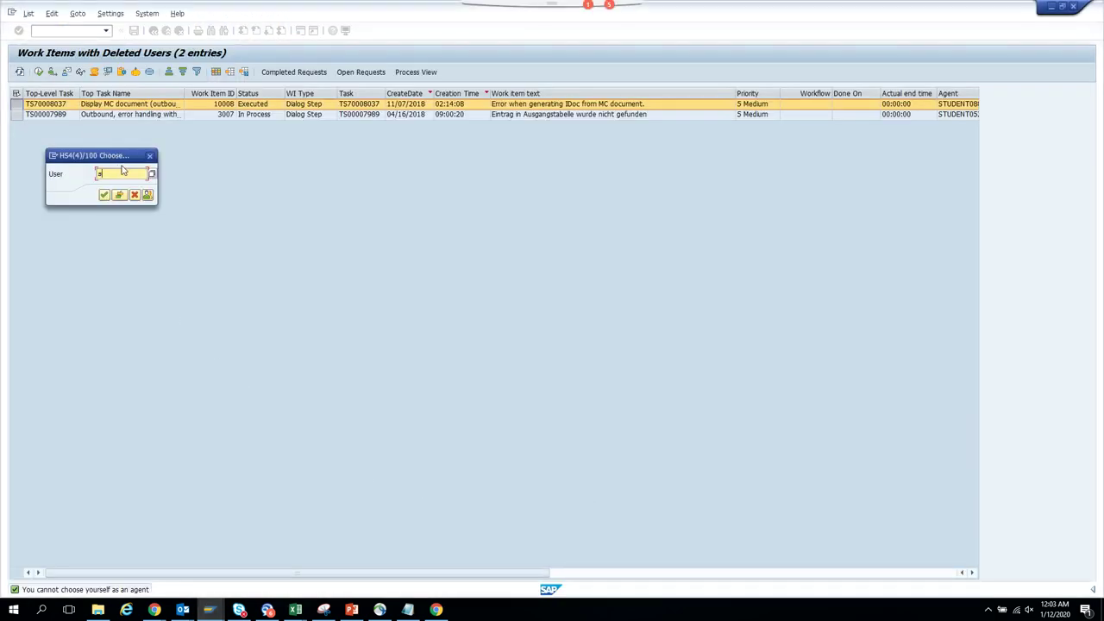
{"action": "type", "text": "t"}
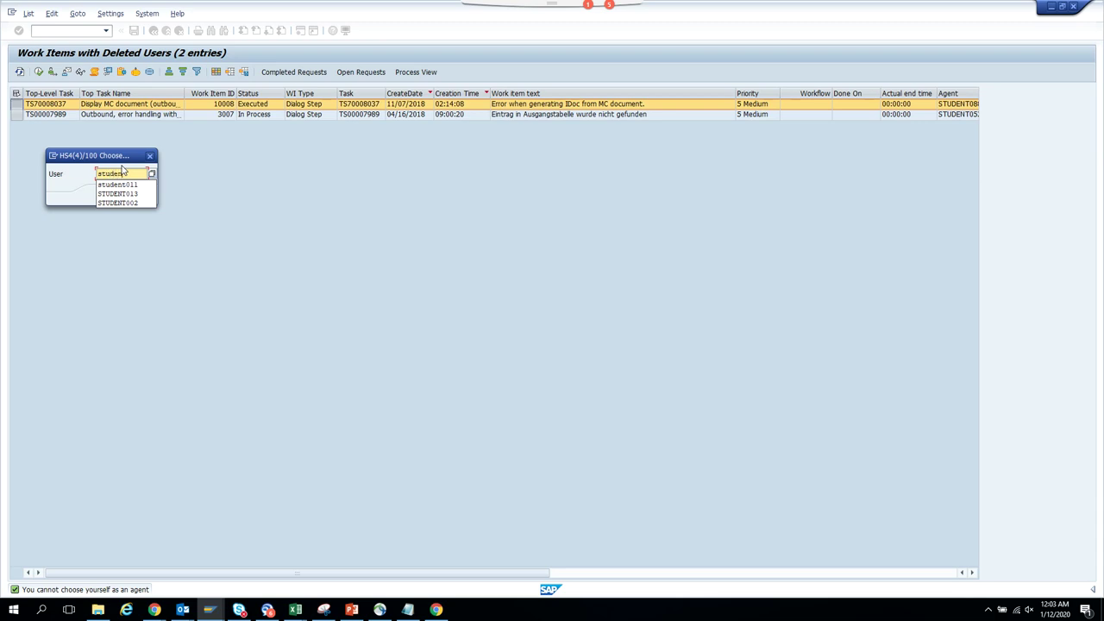
{"action": "type", "text": "udent013"}
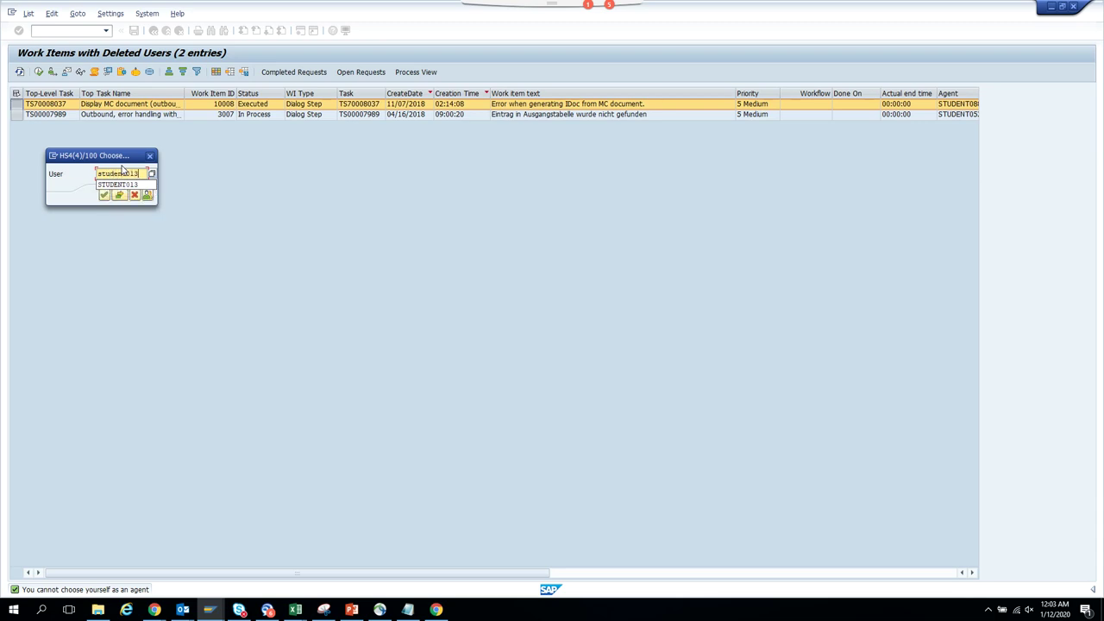
{"action": "key", "text": "Return"}
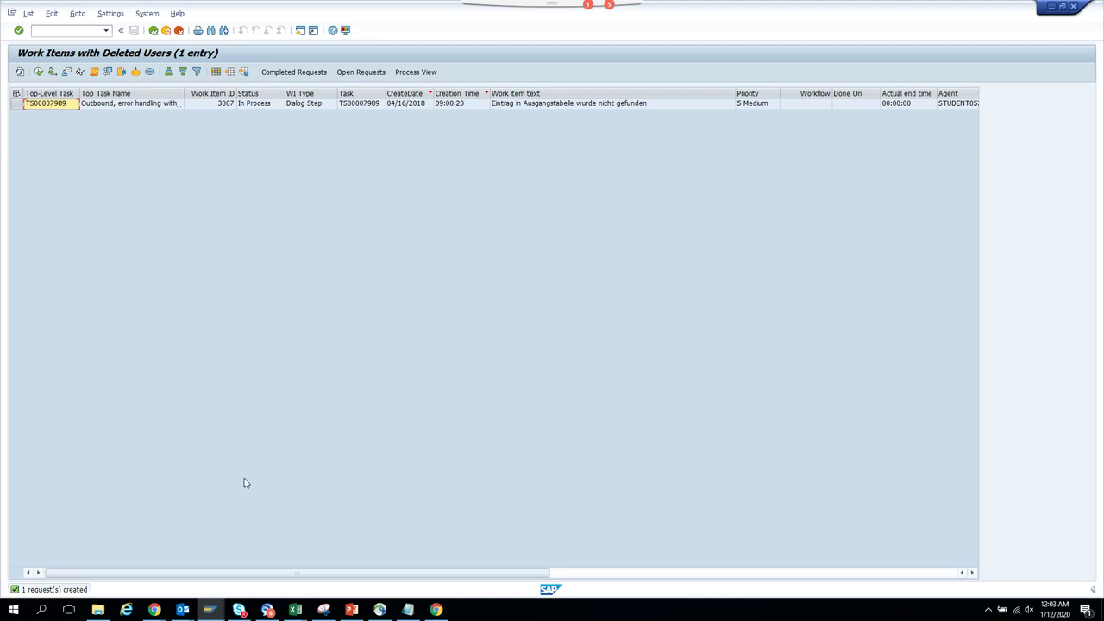
Refresh STUDENT013's workload in its session and inspect the individual work items under task TS00008068, Inbound, error message with IDoc.
{"action": "mouse_move", "coordinate": [209, 609]}
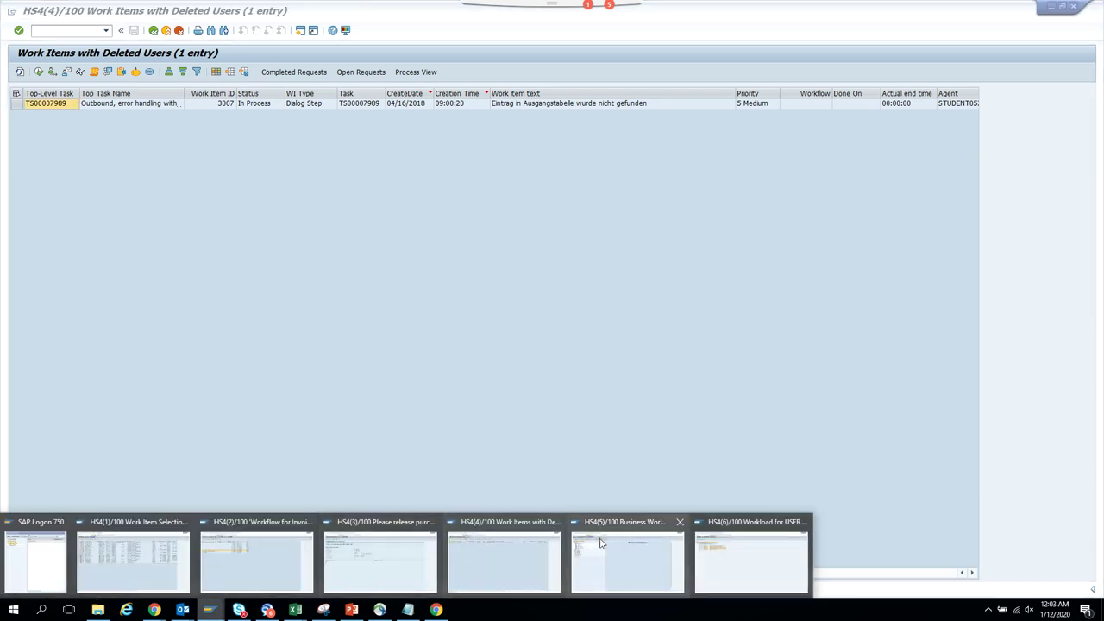
{"action": "mouse_move", "coordinate": [656, 565]}
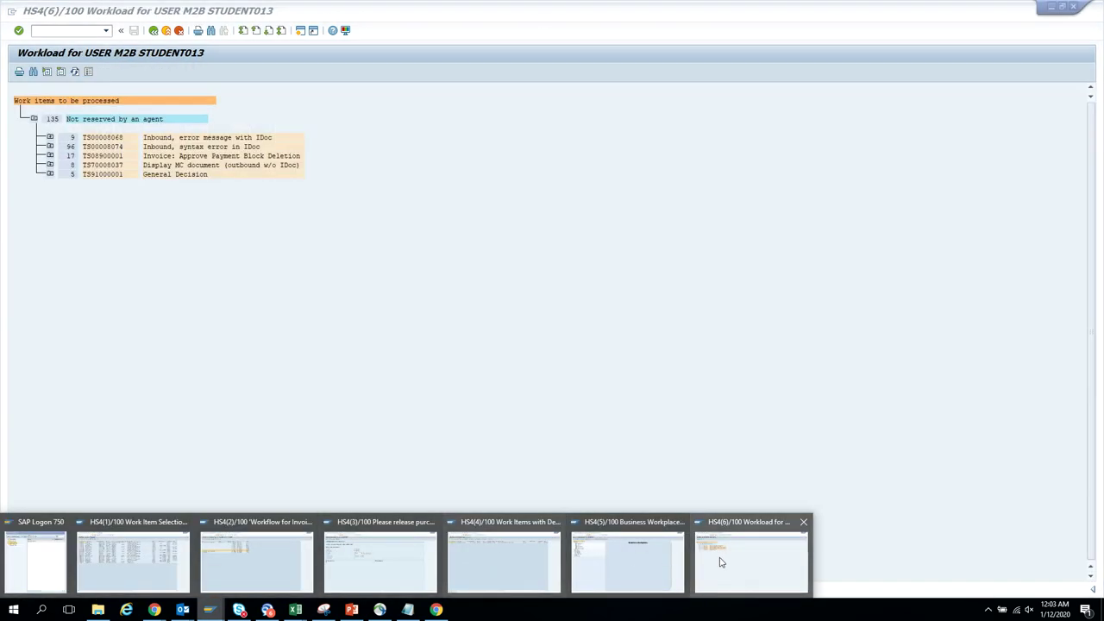
{"action": "left_click", "coordinate": [720, 562]}
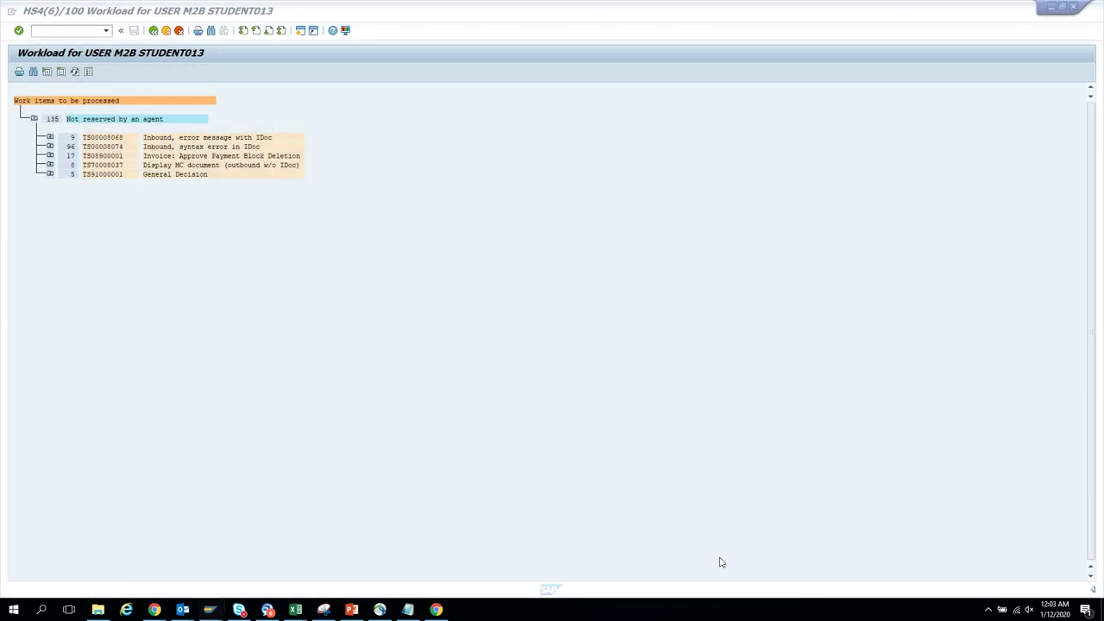
{"action": "left_click", "coordinate": [75, 72]}
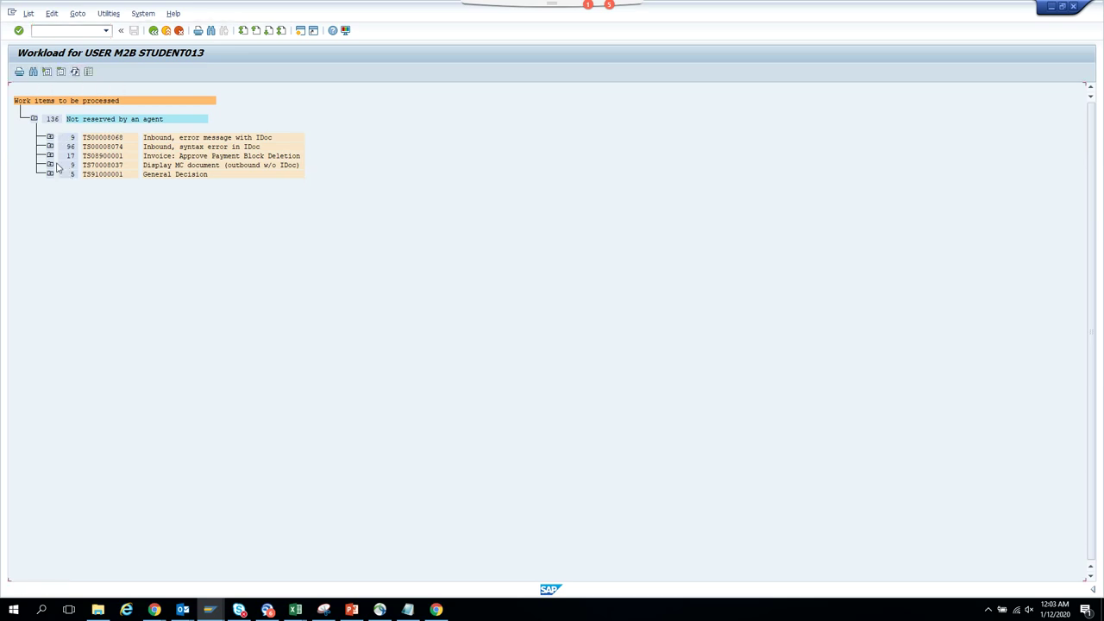
{"action": "left_click", "coordinate": [50, 138]}
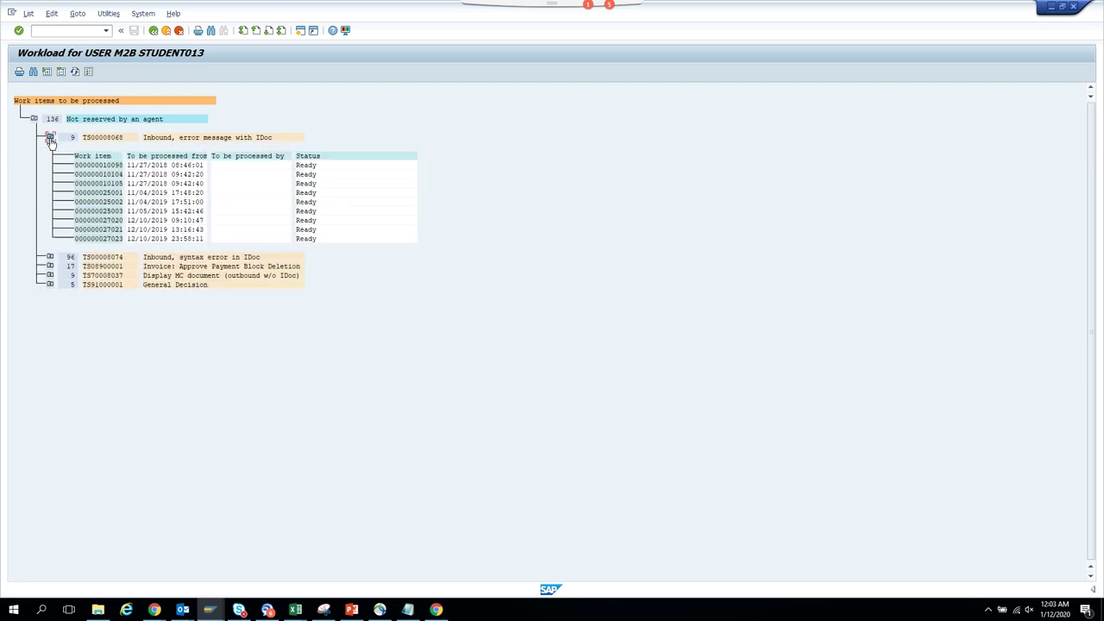
{"action": "left_click", "coordinate": [50, 138]}
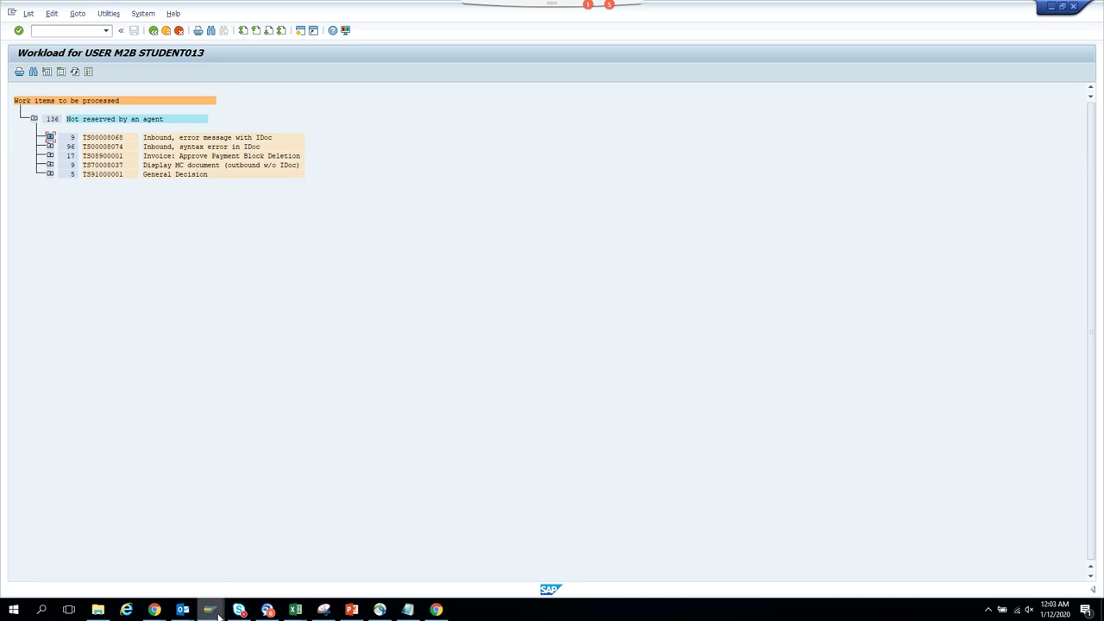
In the Business Workplace session, enable forwarding of work items to multiple users in the personal workflow settings.
{"action": "mouse_move", "coordinate": [210, 609]}
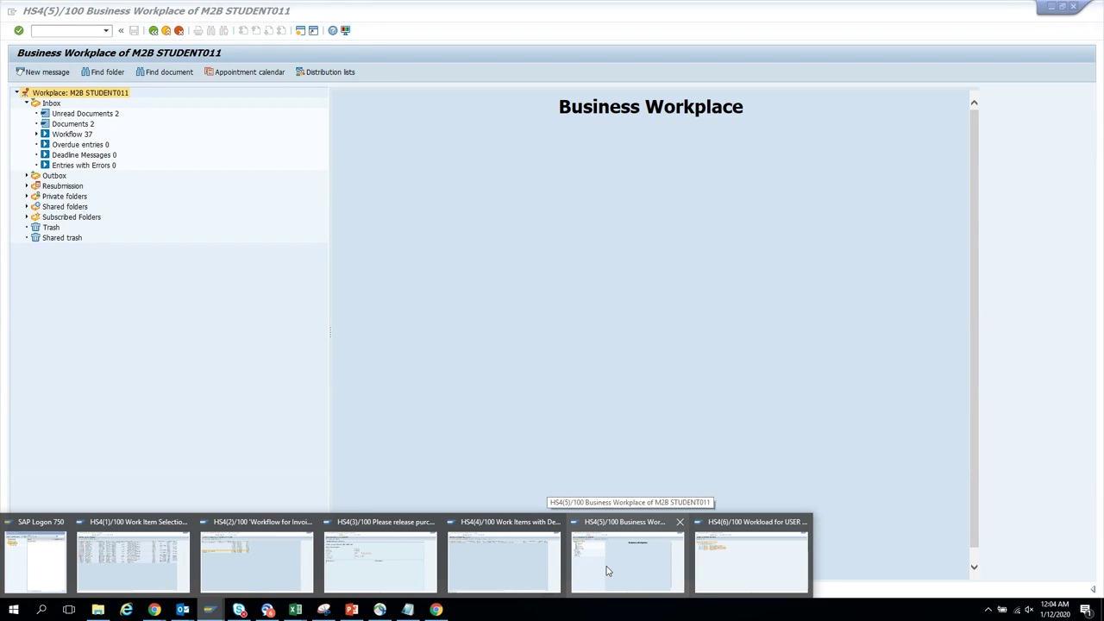
{"action": "left_click", "coordinate": [607, 570]}
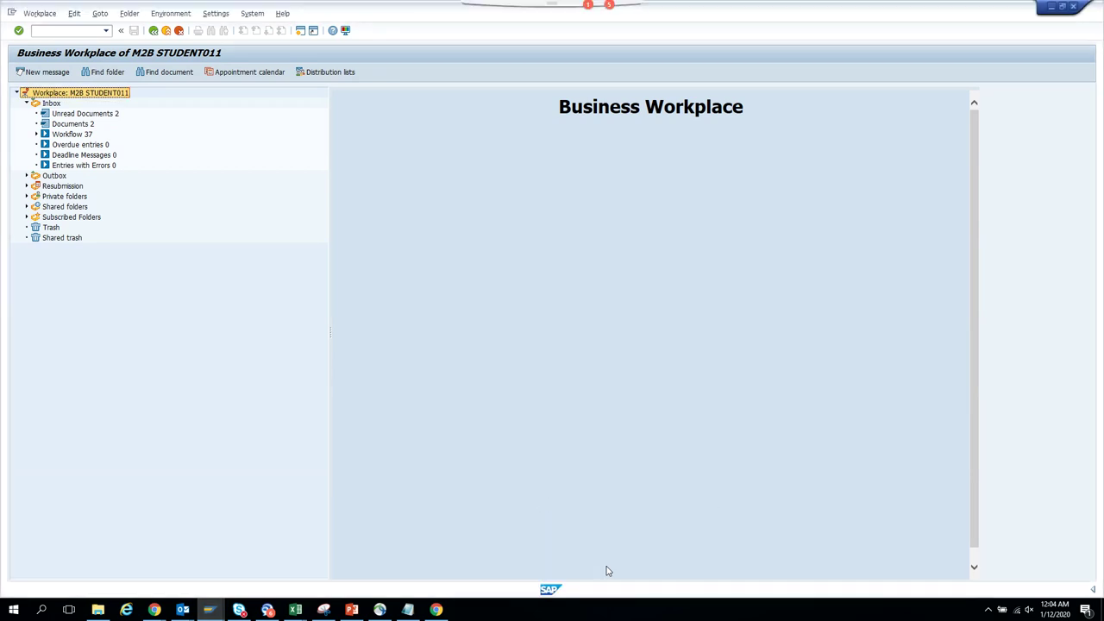
{"action": "left_click", "coordinate": [216, 14]}
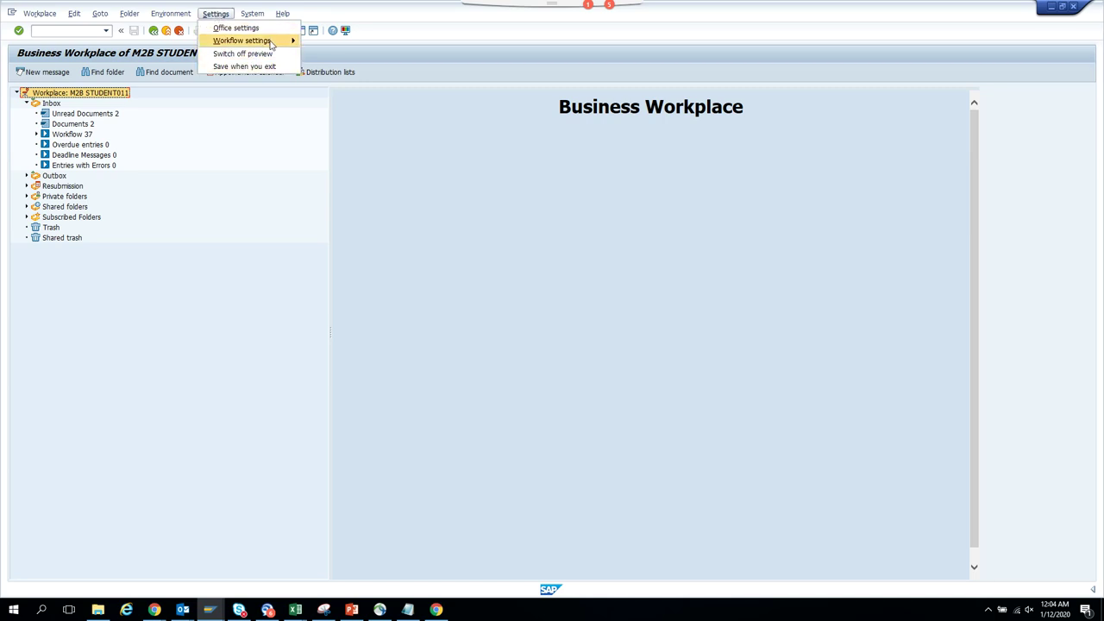
{"action": "mouse_move", "coordinate": [271, 40]}
{"action": "left_click", "coordinate": [346, 41]}
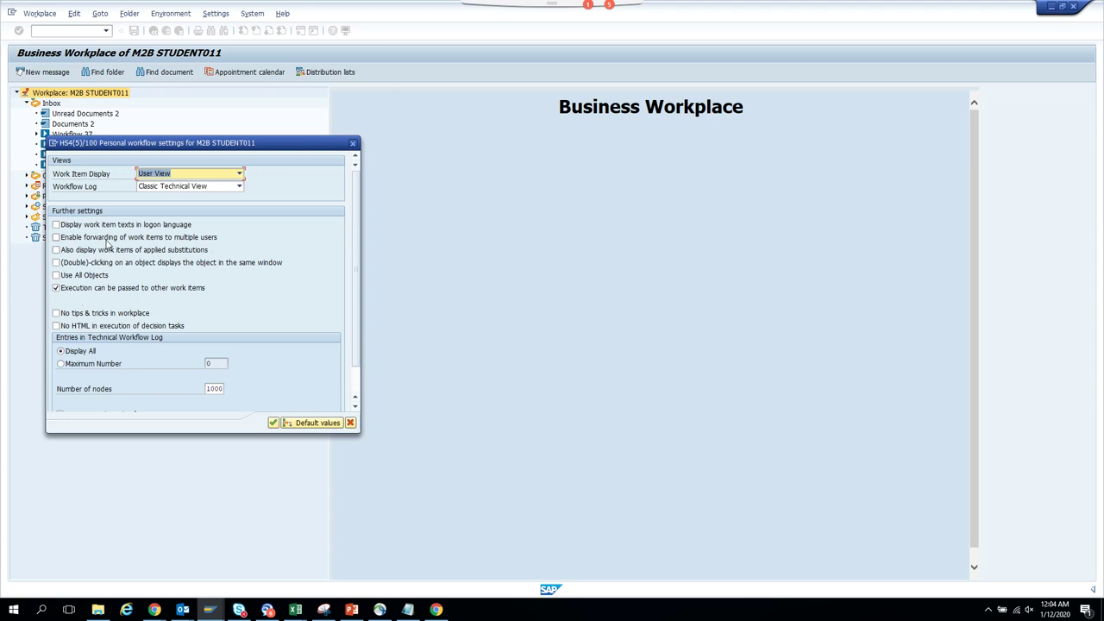
{"action": "left_click", "coordinate": [119, 243]}
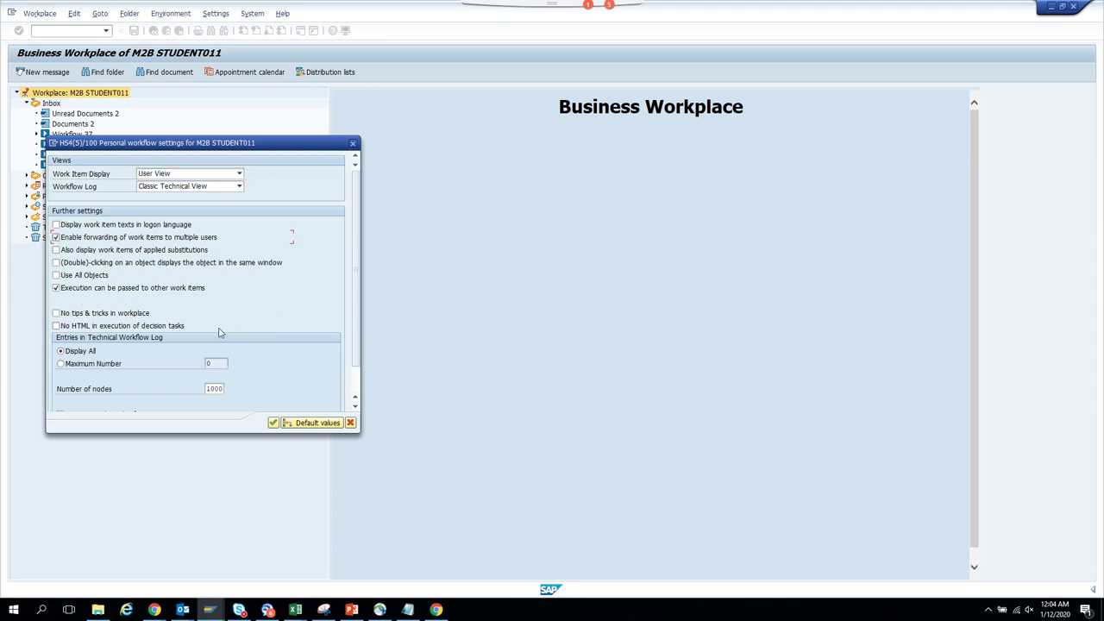
{"action": "left_click", "coordinate": [273, 423]}
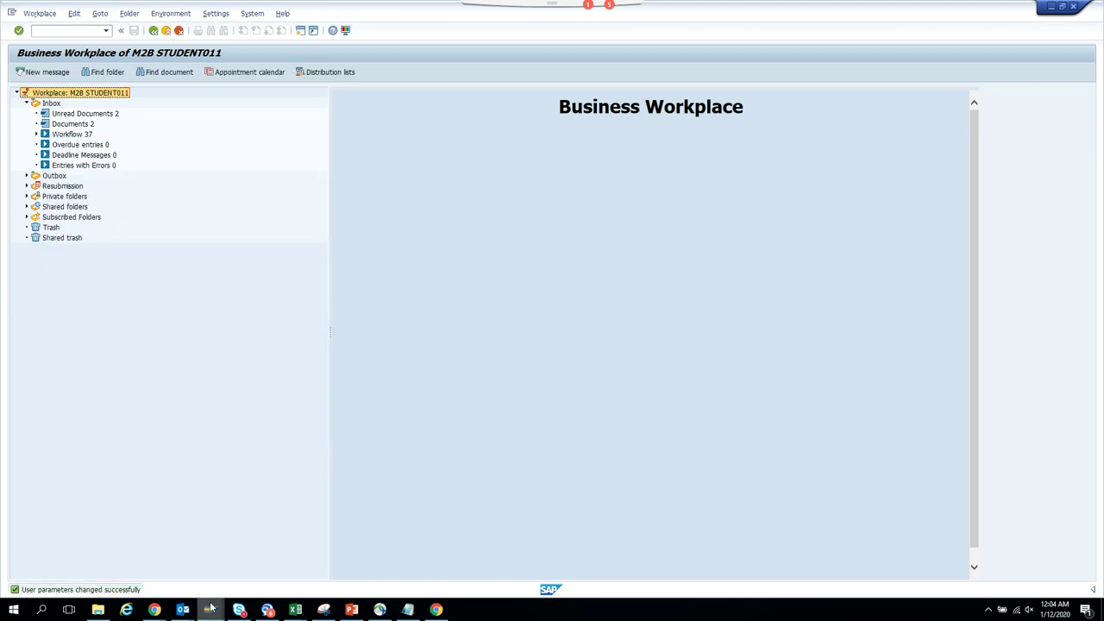
Return to the Business Workplace session and start the Workload Analysis transaction with /nswi5.
{"action": "left_click", "coordinate": [211, 609]}
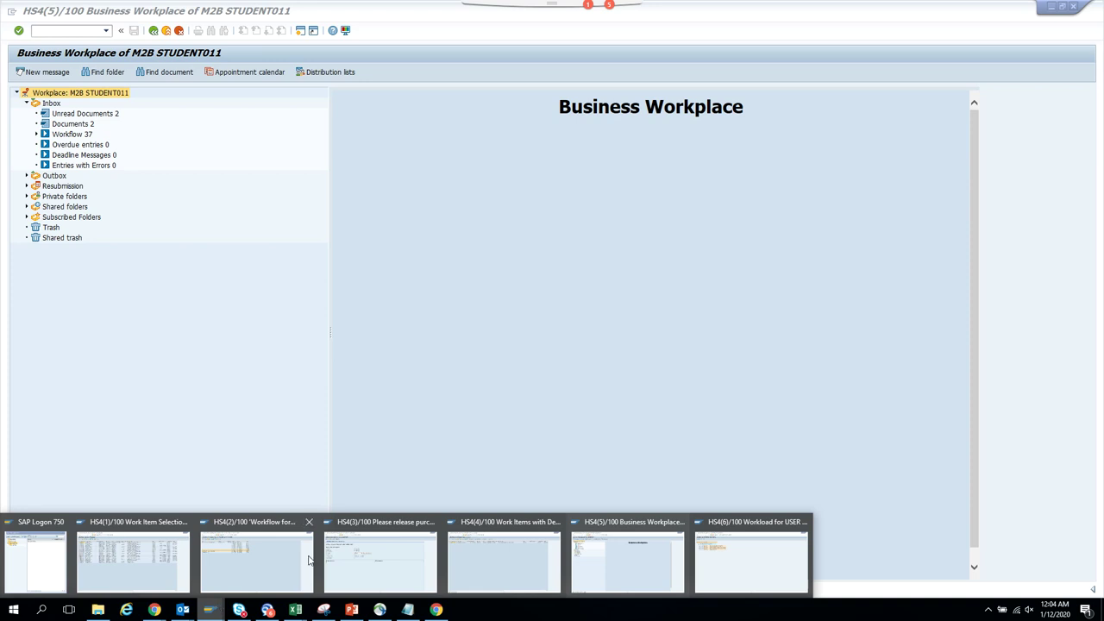
{"action": "left_click", "coordinate": [593, 549]}
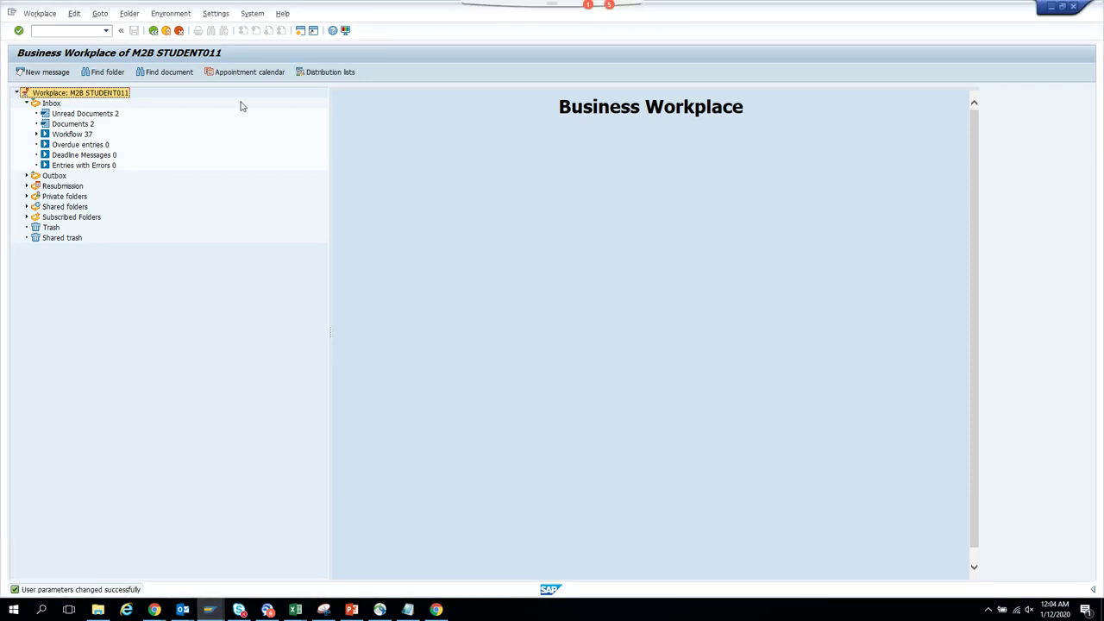
{"action": "left_click", "coordinate": [87, 28]}
{"action": "type", "text": "/nswl5"}
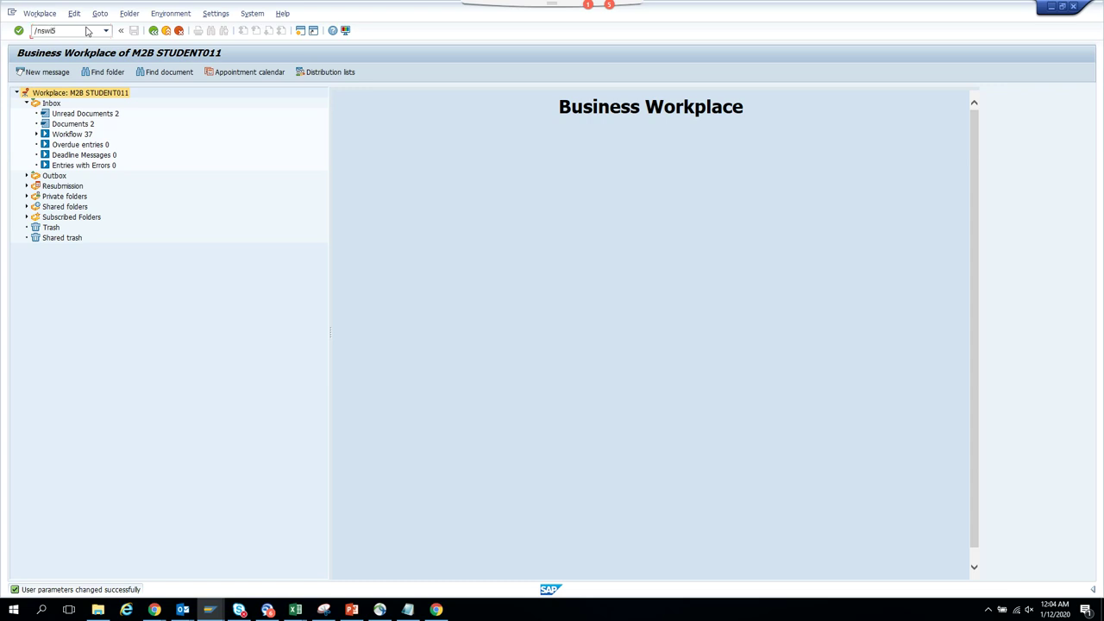
{"action": "key", "text": "Return"}
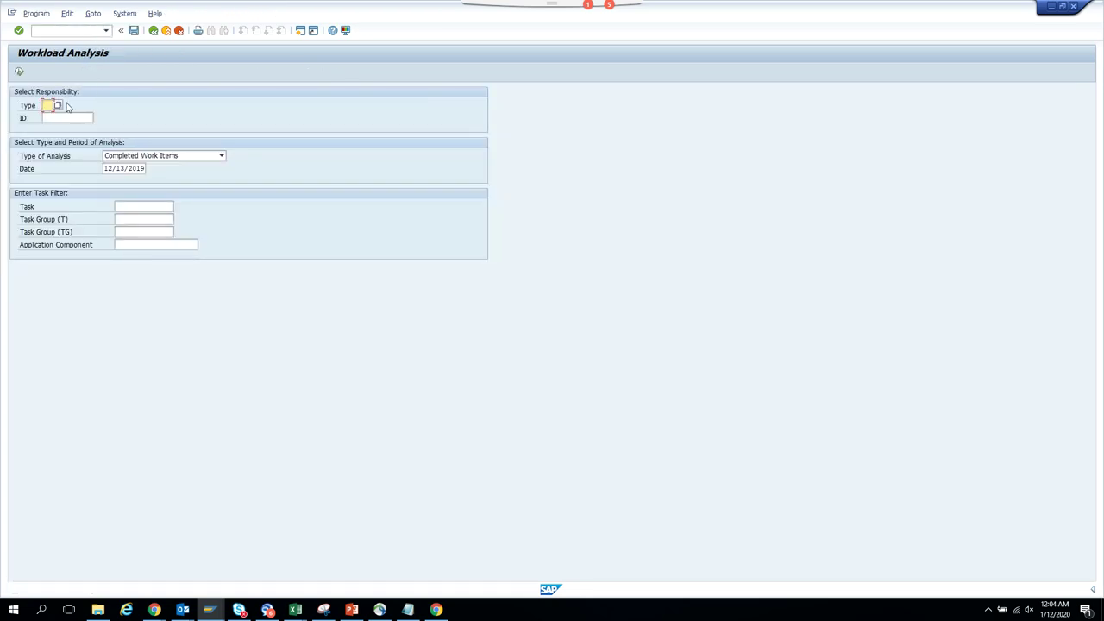
Try to run the workload analysis for type US and ID STUDENT012, with Work Items to Be Completed as the analysis type.
{"action": "type", "text": "us"}
{"action": "key", "text": "Tab"}
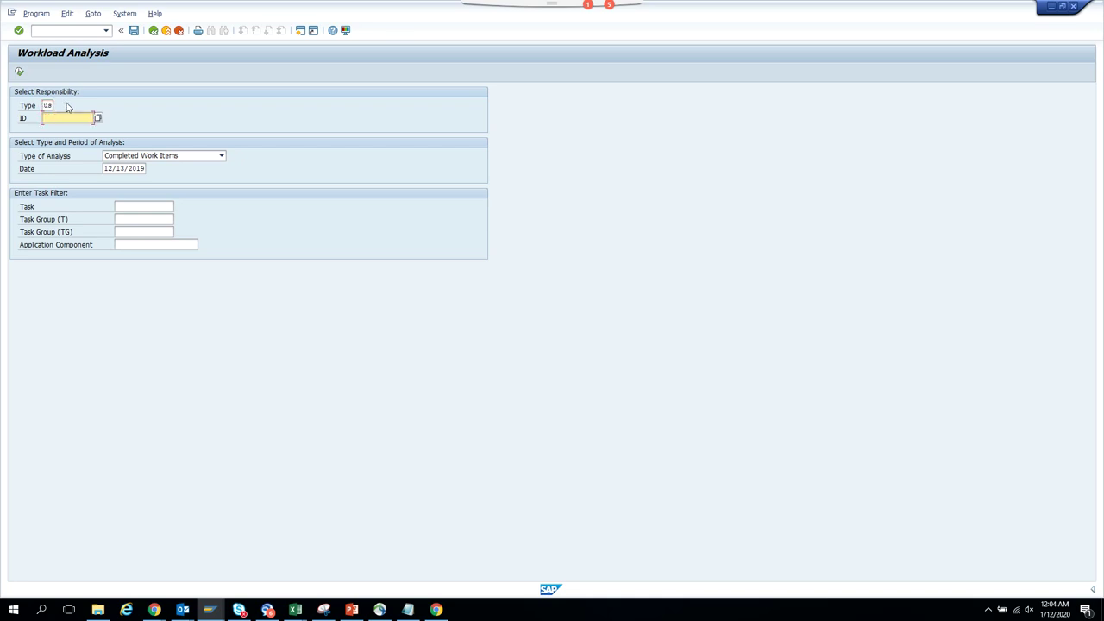
{"action": "key", "text": "BackSpace"}
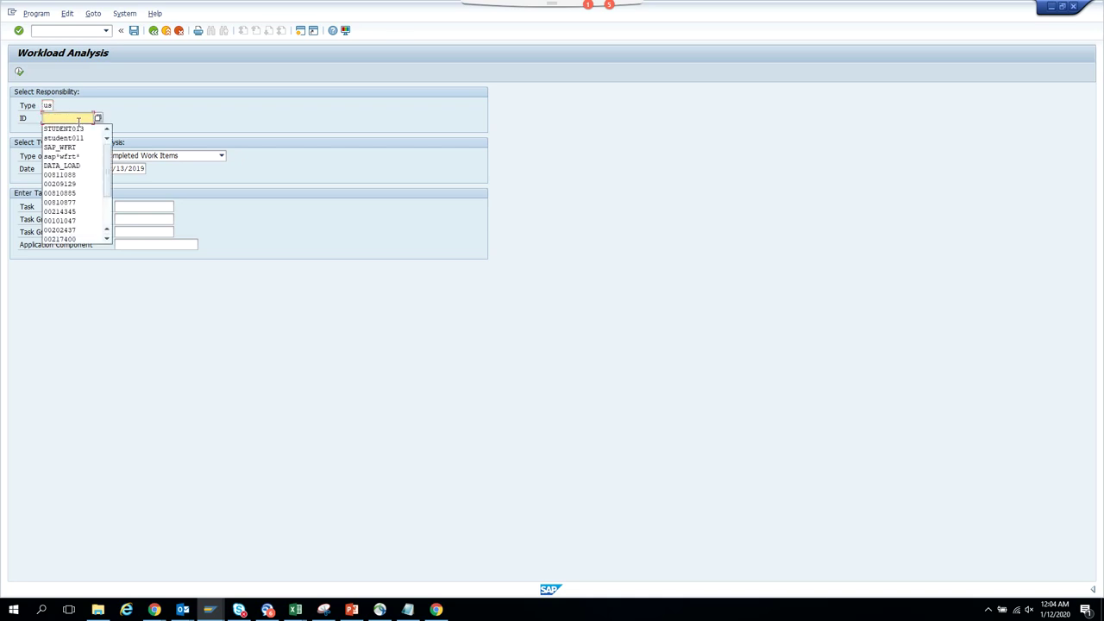
{"action": "left_click", "coordinate": [80, 128]}
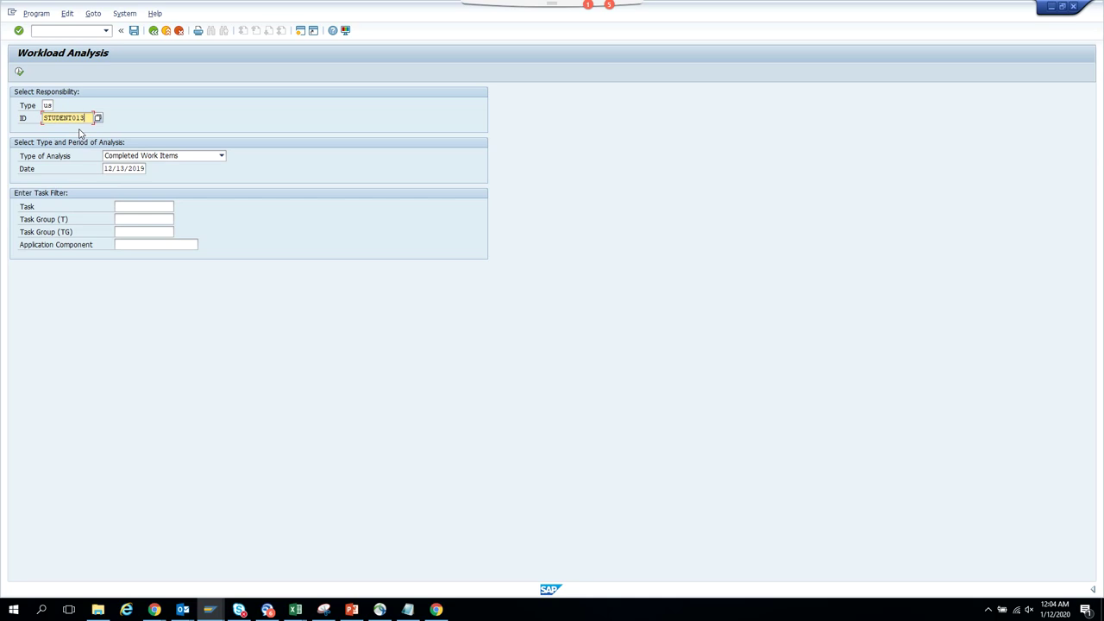
{"action": "key", "text": "BackSpace"}
{"action": "left_click", "coordinate": [79, 131]}
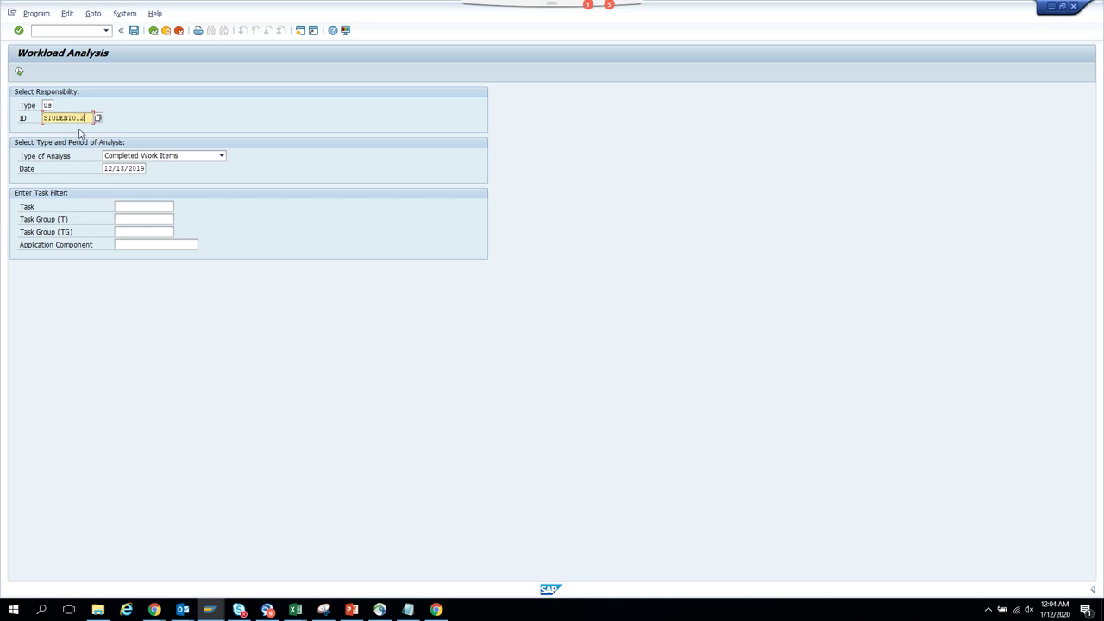
{"action": "left_click", "coordinate": [147, 157]}
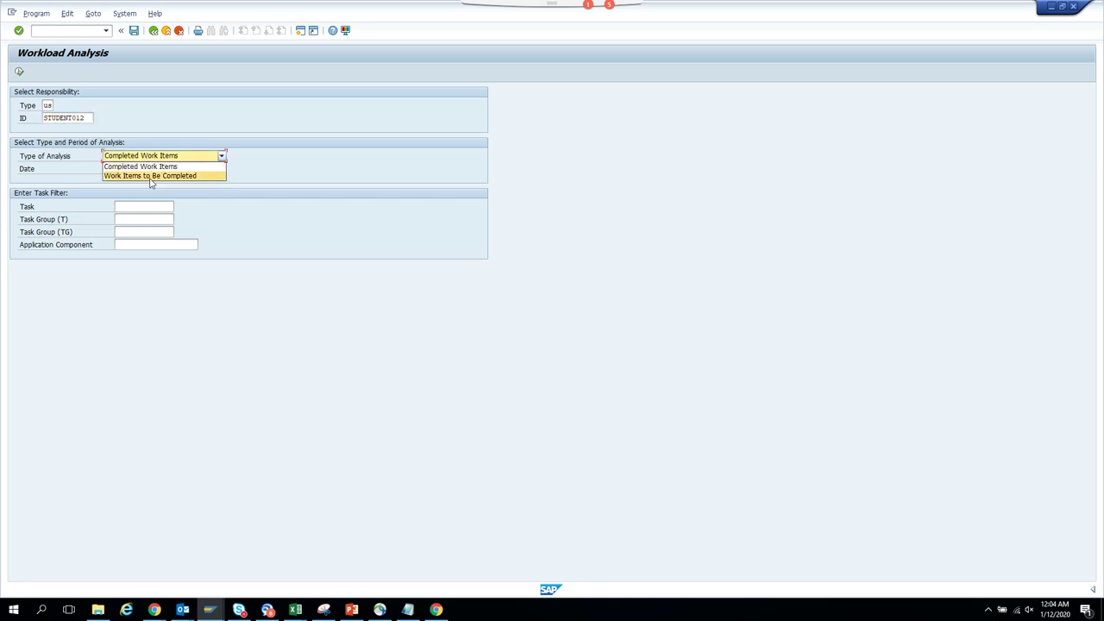
{"action": "left_click", "coordinate": [150, 176]}
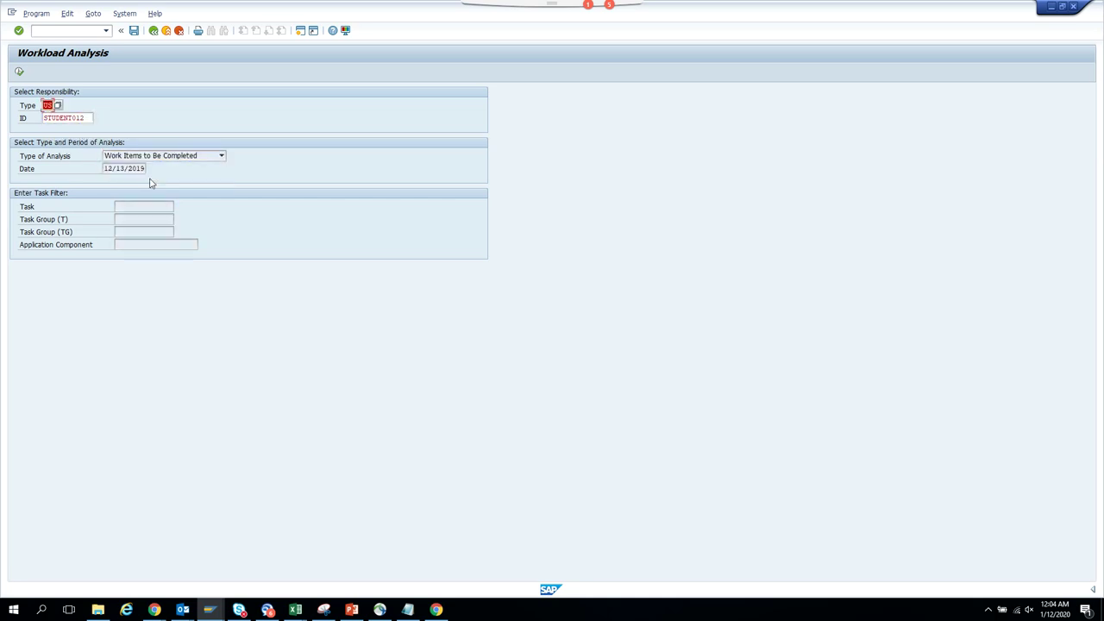
{"action": "left_click", "coordinate": [19, 72]}
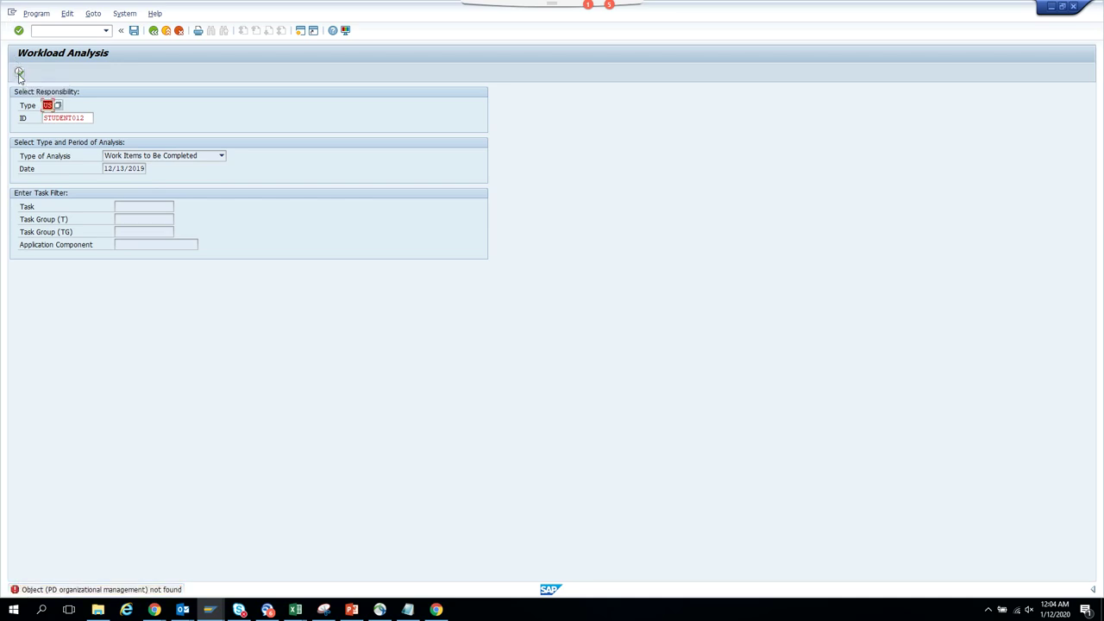
Change the ID to STUDENT010 and execute the workload analysis.
{"action": "left_click", "coordinate": [87, 117]}
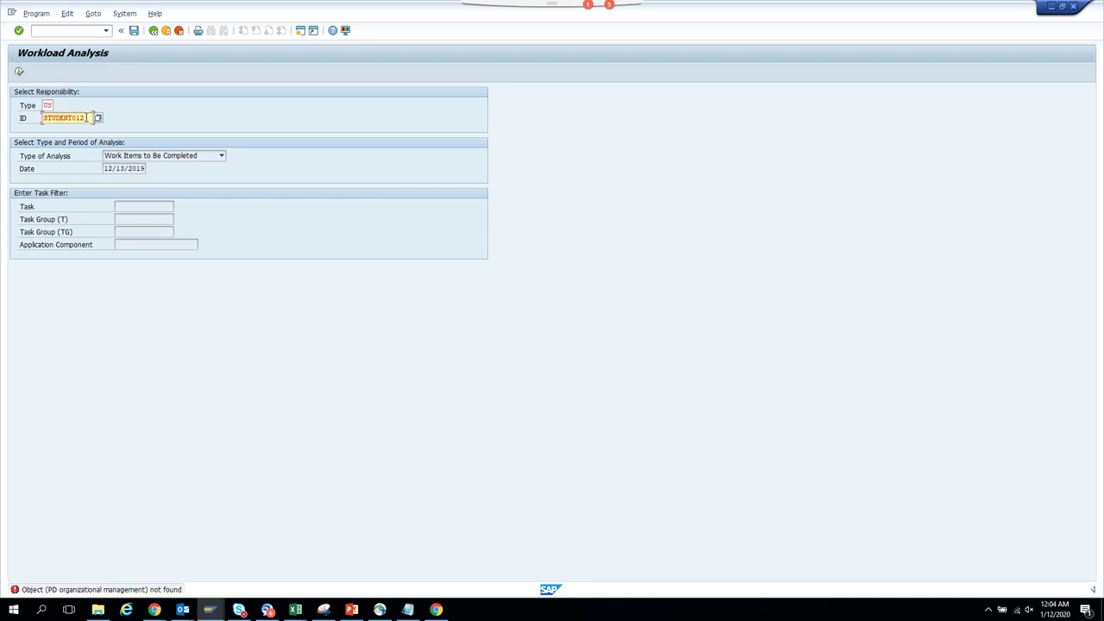
{"action": "key", "text": "BackSpace"}
{"action": "type", "text": "0"}
{"action": "key", "text": "Return"}
{"action": "left_click", "coordinate": [19, 71]}
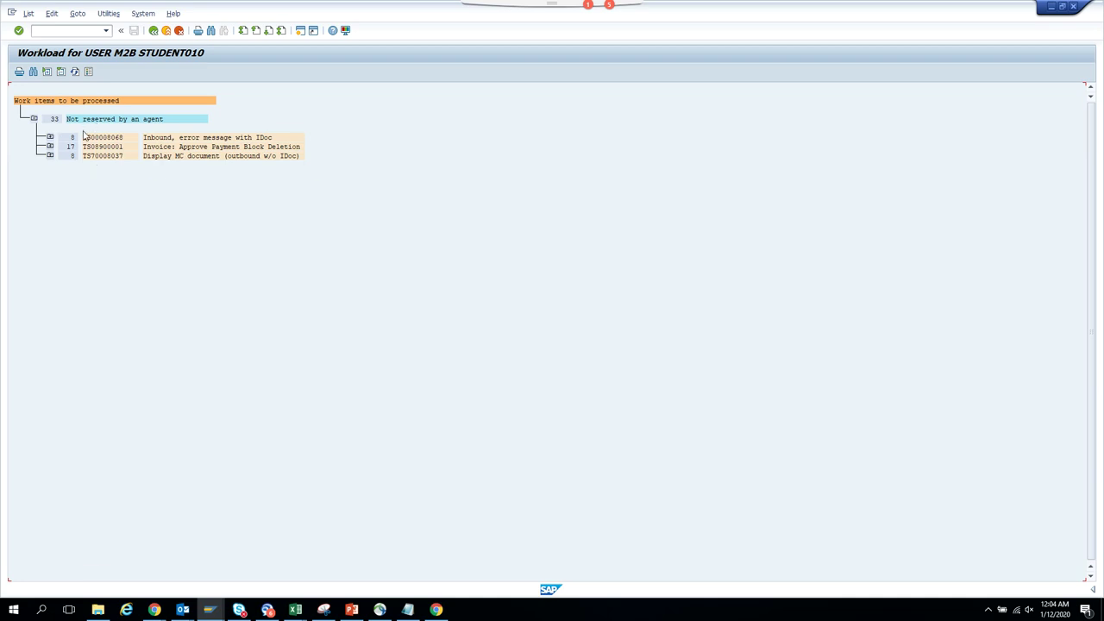
Switch to the deleted-users work item session and assign work item 3007 to STUDENT013, choosing to forward it to other agents too.
{"action": "mouse_move", "coordinate": [210, 608]}
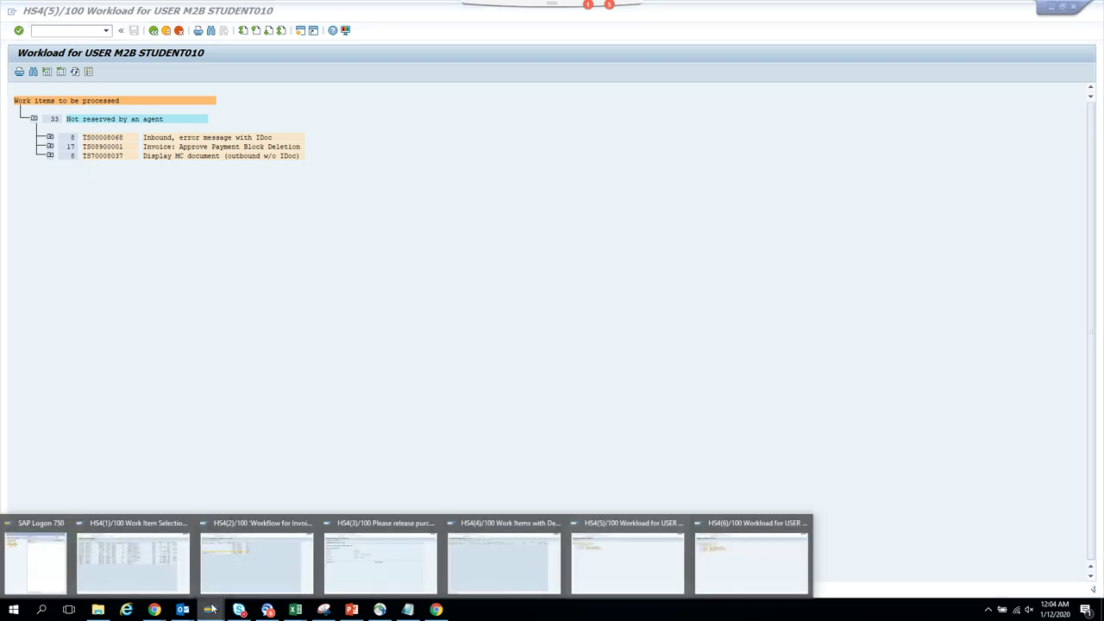
{"action": "mouse_move", "coordinate": [388, 539]}
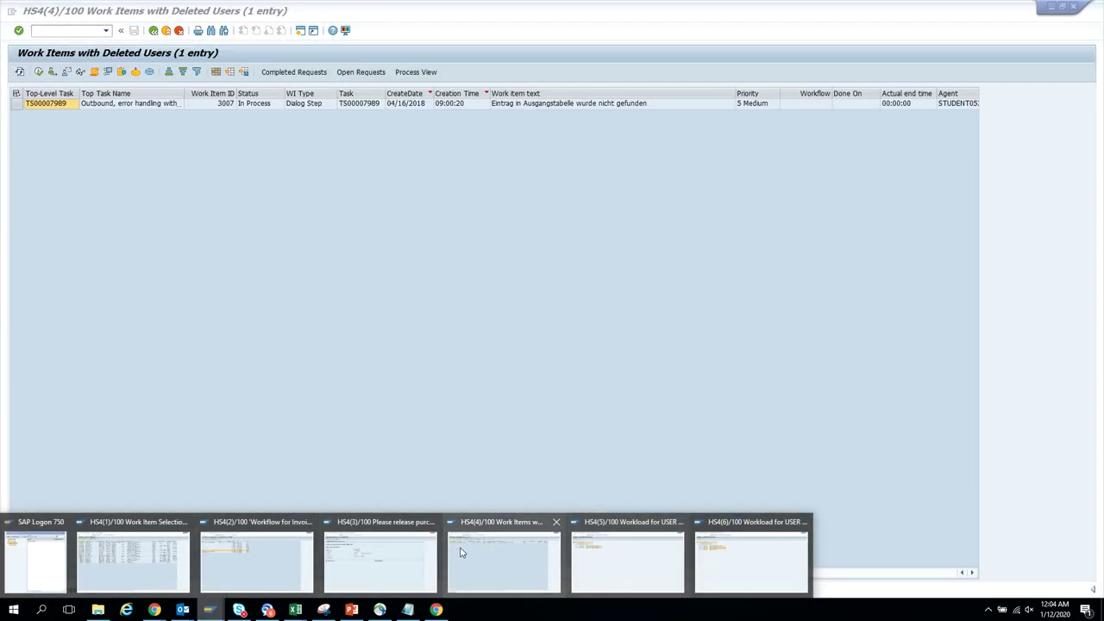
{"action": "left_click", "coordinate": [458, 547]}
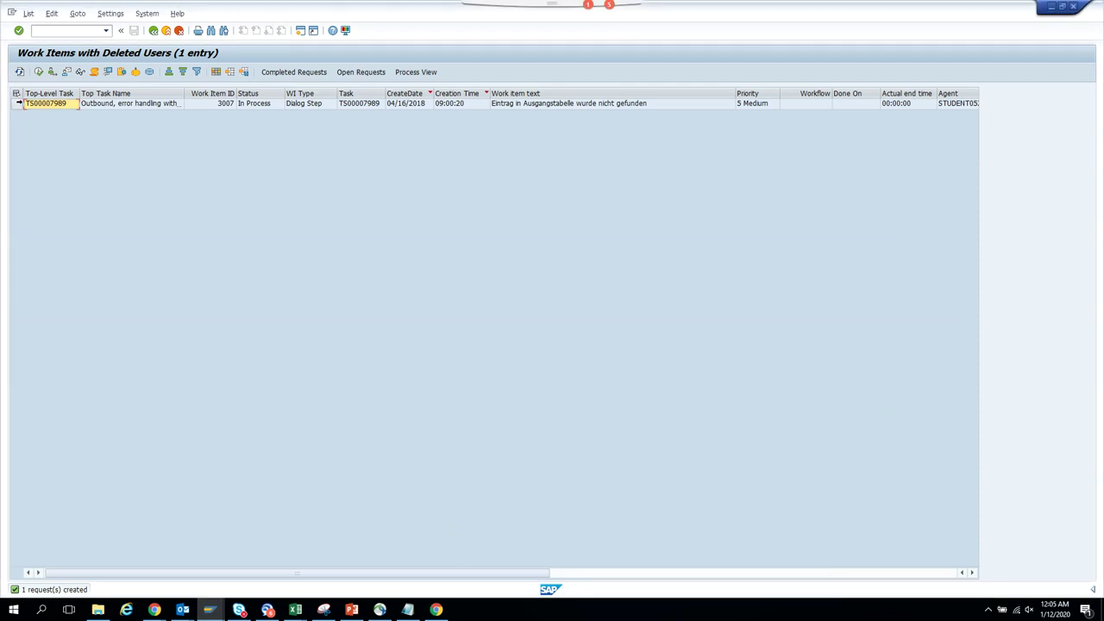
{"action": "left_click", "coordinate": [17, 102]}
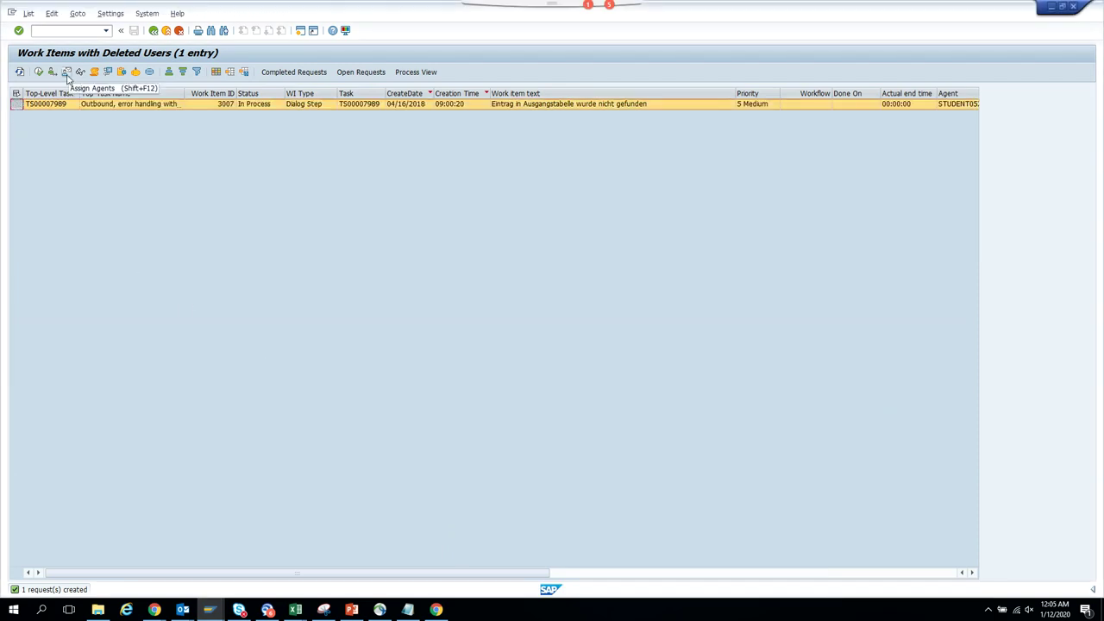
{"action": "left_click", "coordinate": [66, 73]}
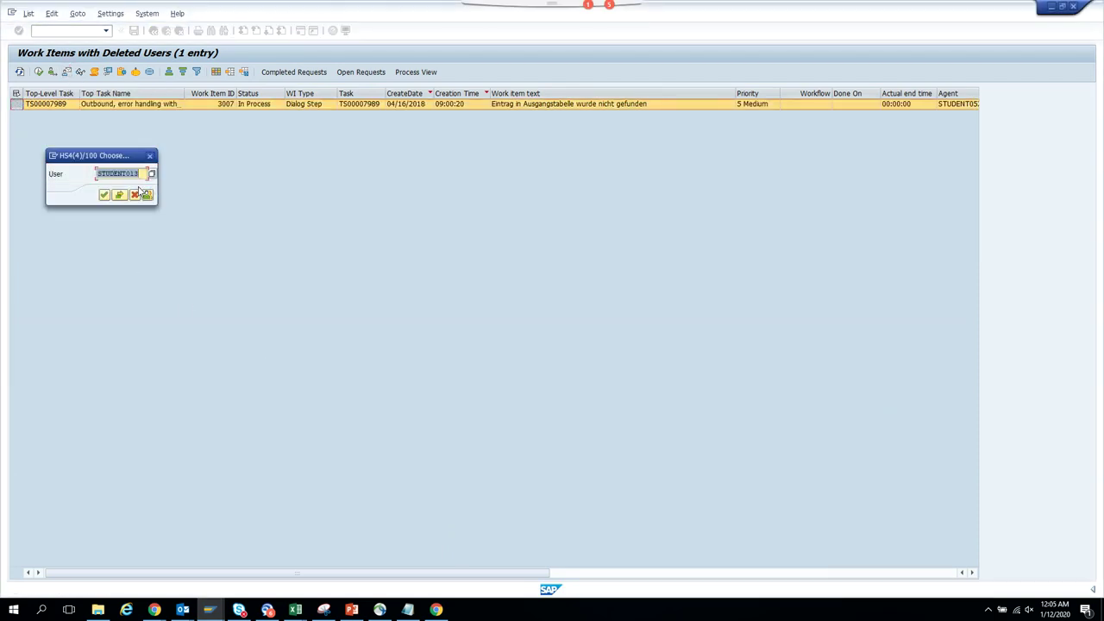
{"action": "left_click", "coordinate": [105, 195]}
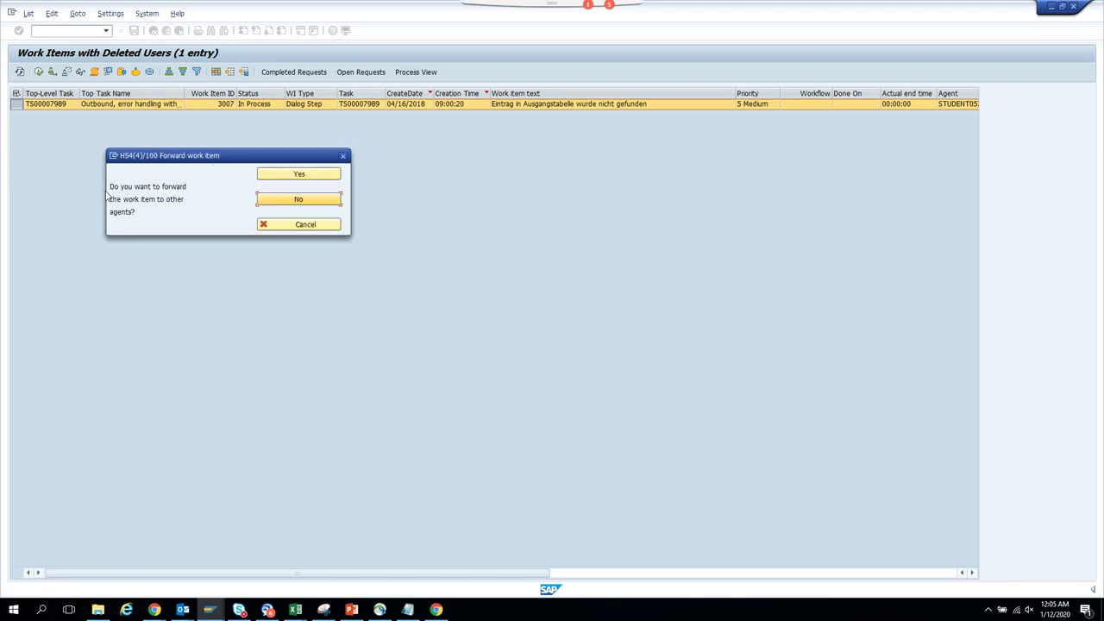
{"action": "left_click", "coordinate": [272, 176]}
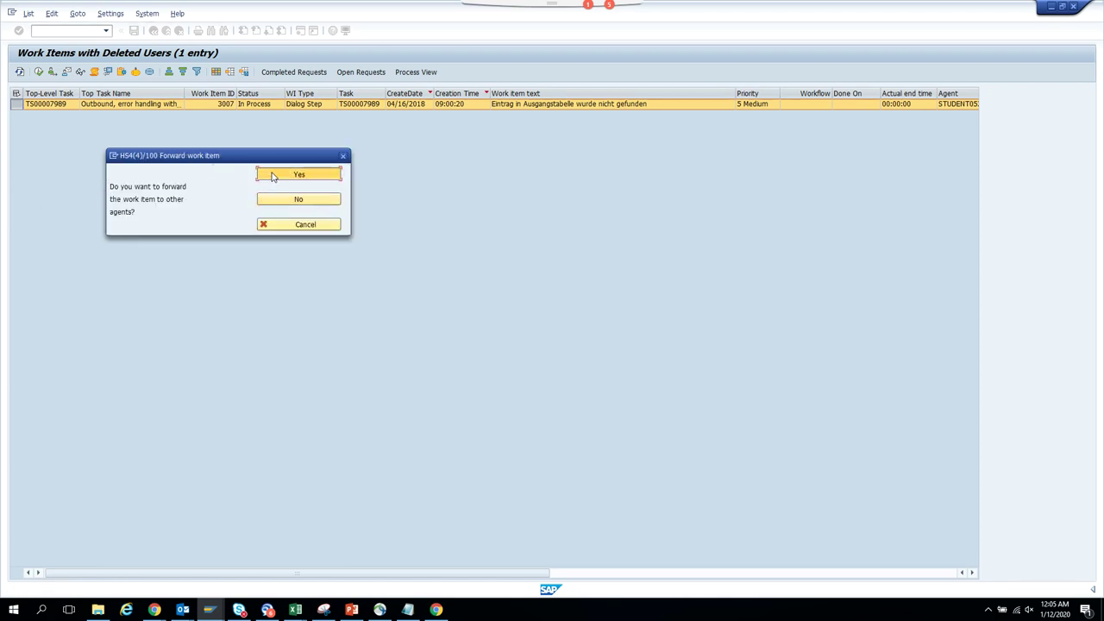
Try to add student011 as a further agent for work item 3007.
{"action": "left_click", "coordinate": [142, 173]}
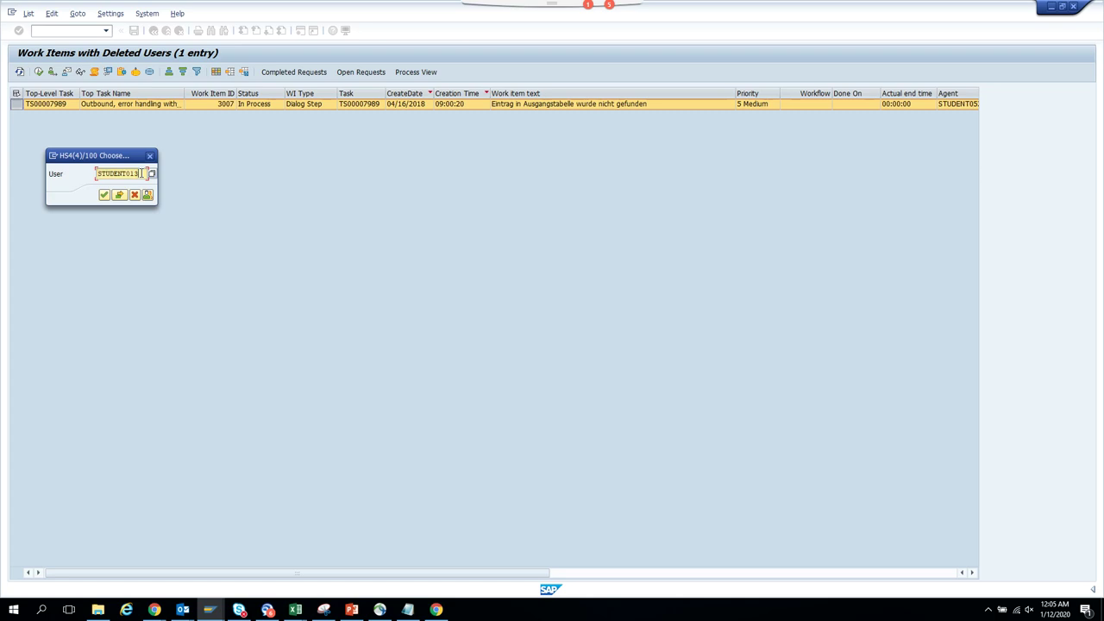
{"action": "key", "text": "BackSpace"}
{"action": "key", "text": "Return"}
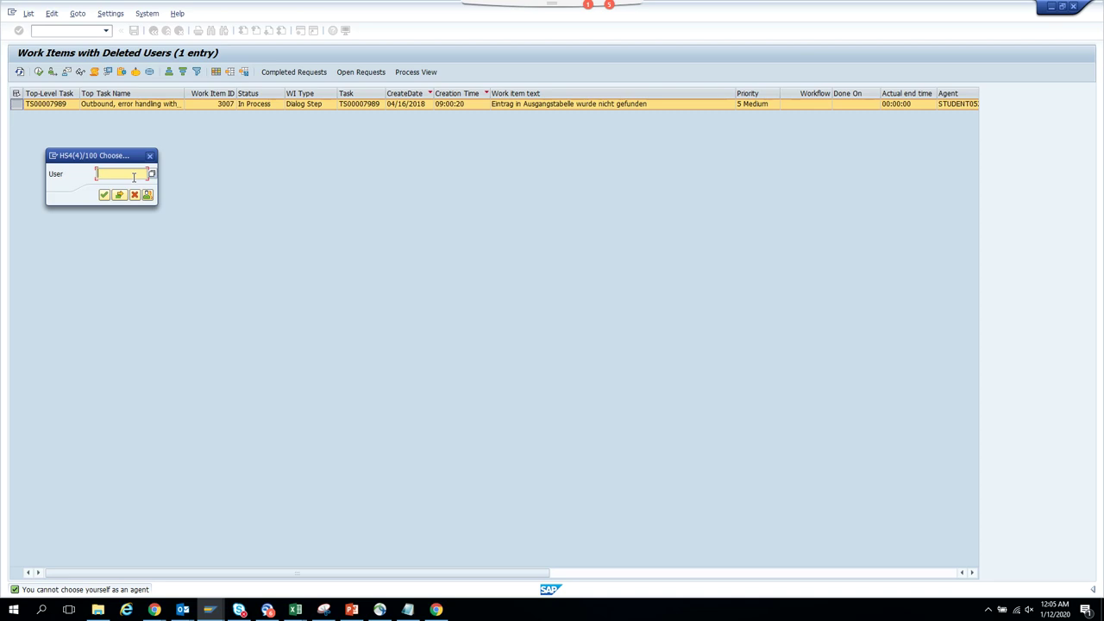
Enter STUDENT010 as the second agent for work item 3007 and finish forwarding without further agents.
{"action": "left_click", "coordinate": [134, 177]}
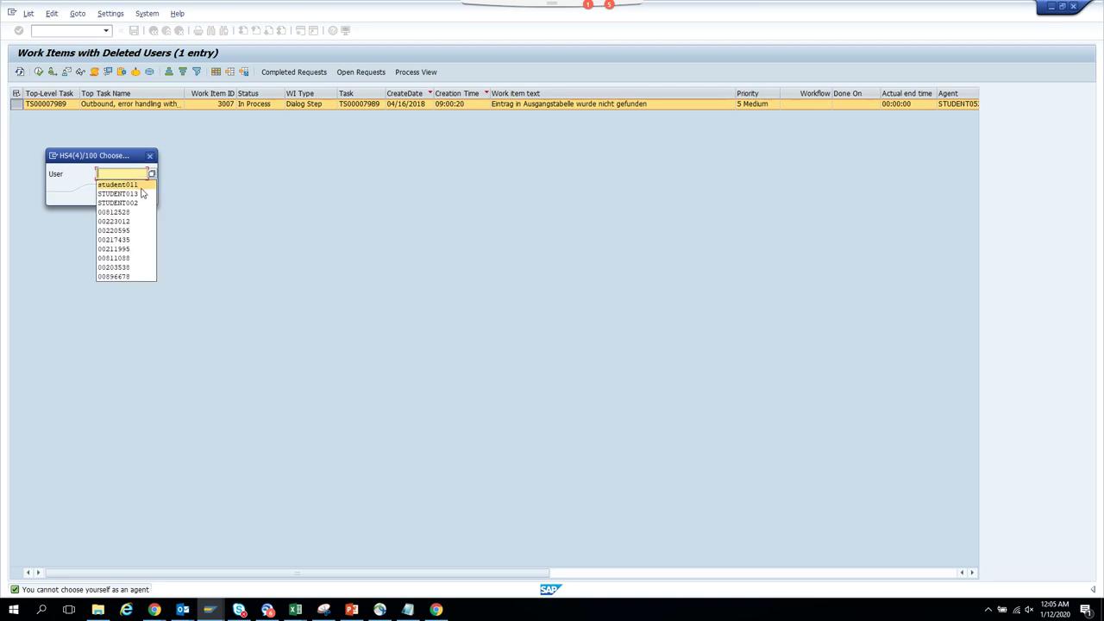
{"action": "left_click", "coordinate": [142, 192]}
{"action": "left_click", "coordinate": [143, 194]}
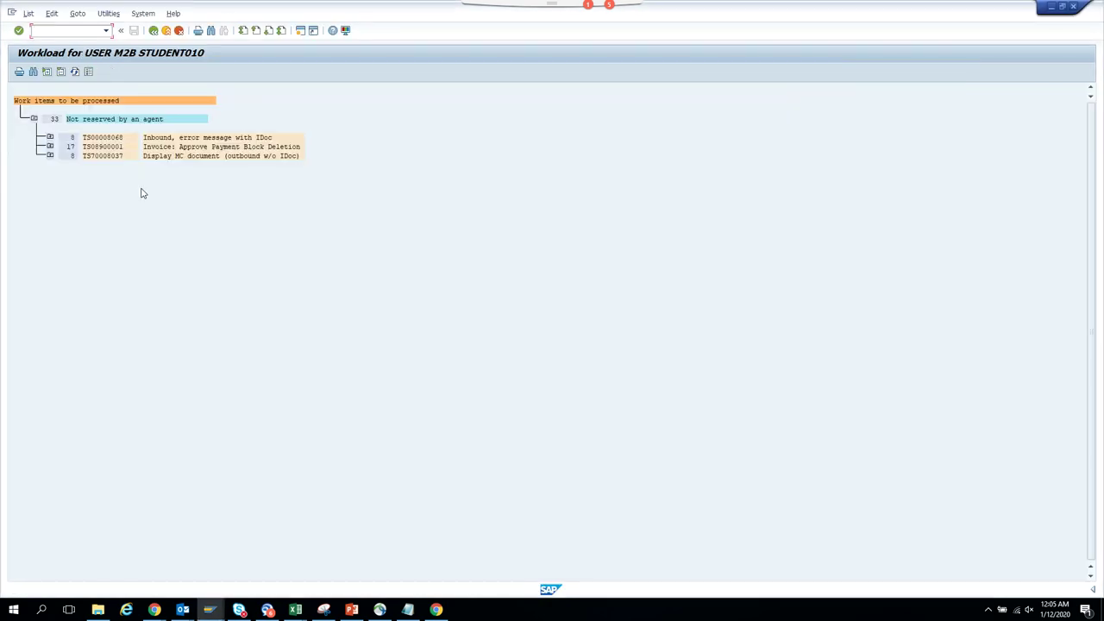
{"action": "key", "text": "F3"}
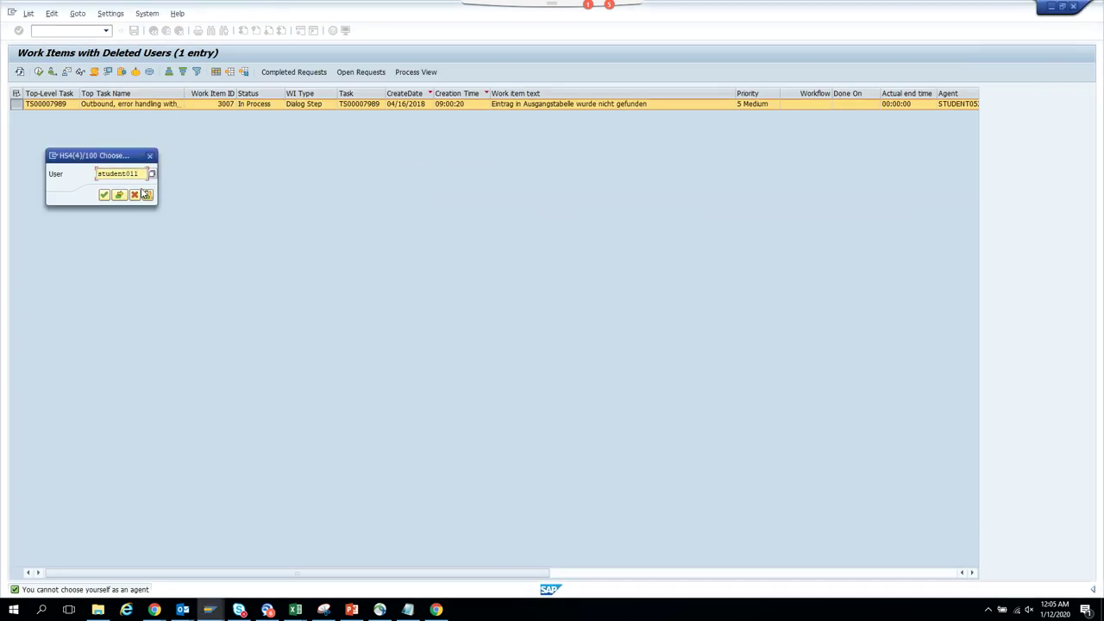
{"action": "left_click", "coordinate": [143, 194]}
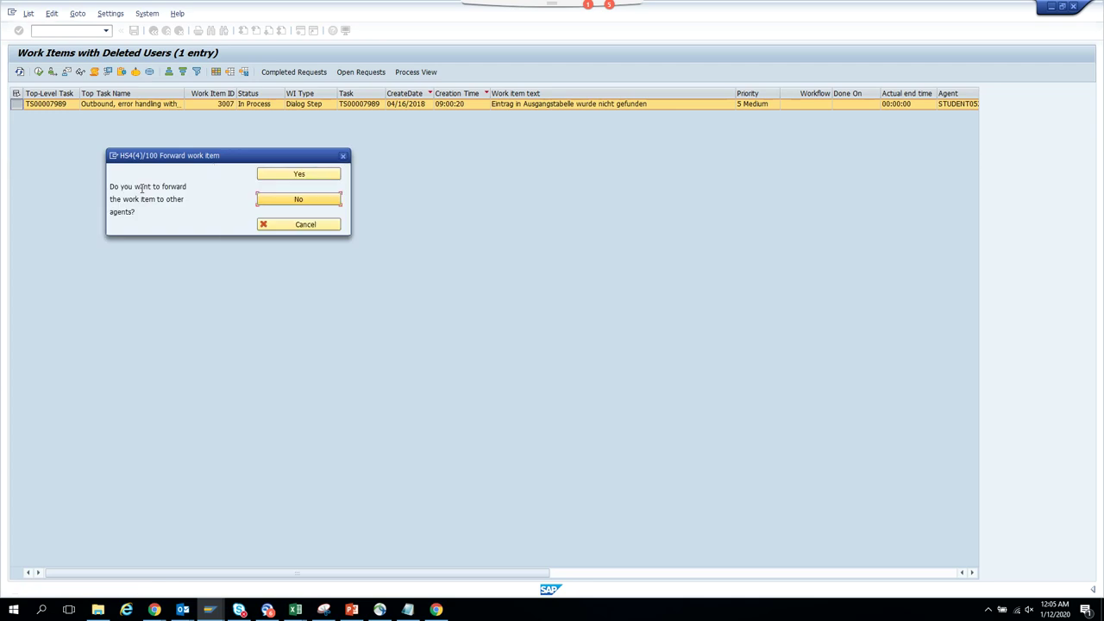
{"action": "left_click", "coordinate": [306, 200]}
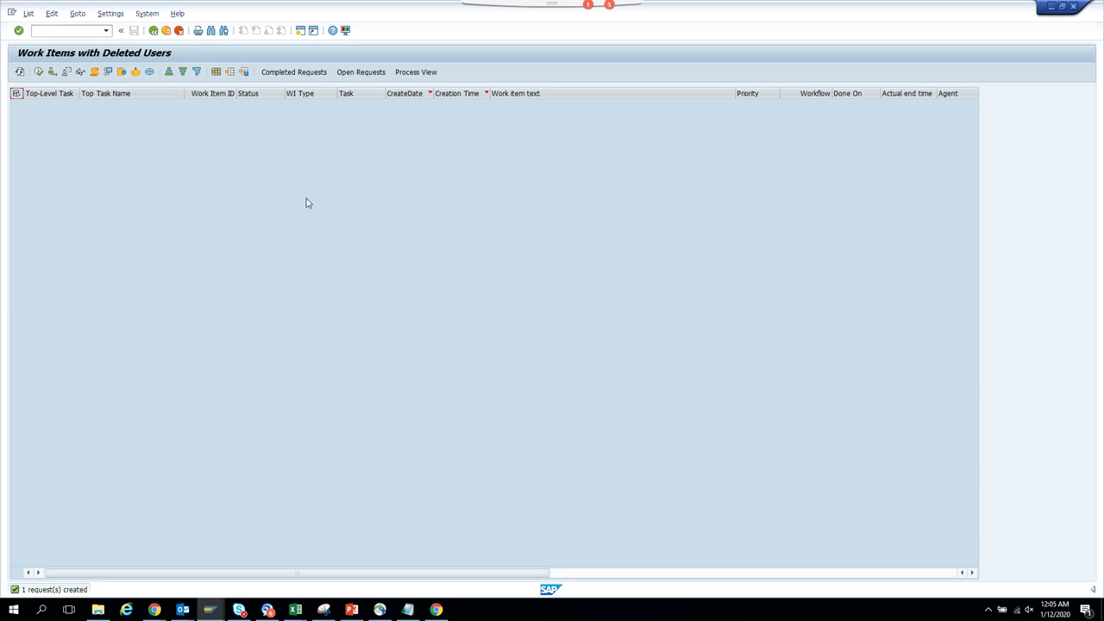
Refresh the workloads of STUDENT010 and STUDENT013 in their sessions to check the forwarded work item.
{"action": "key", "text": "alt+Tab"}
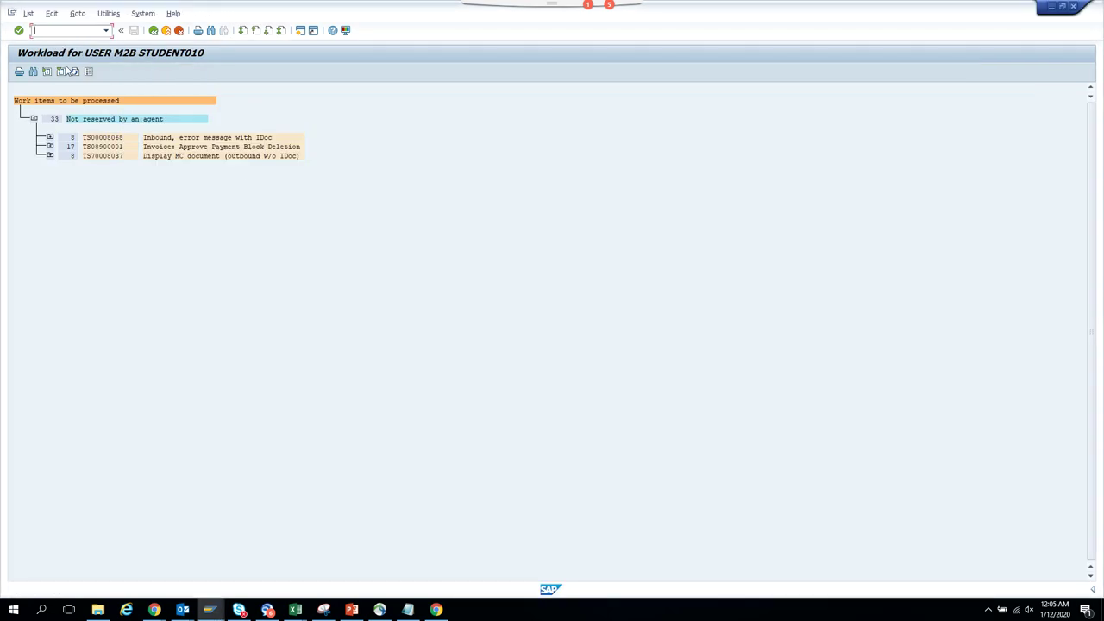
{"action": "left_click", "coordinate": [73, 72]}
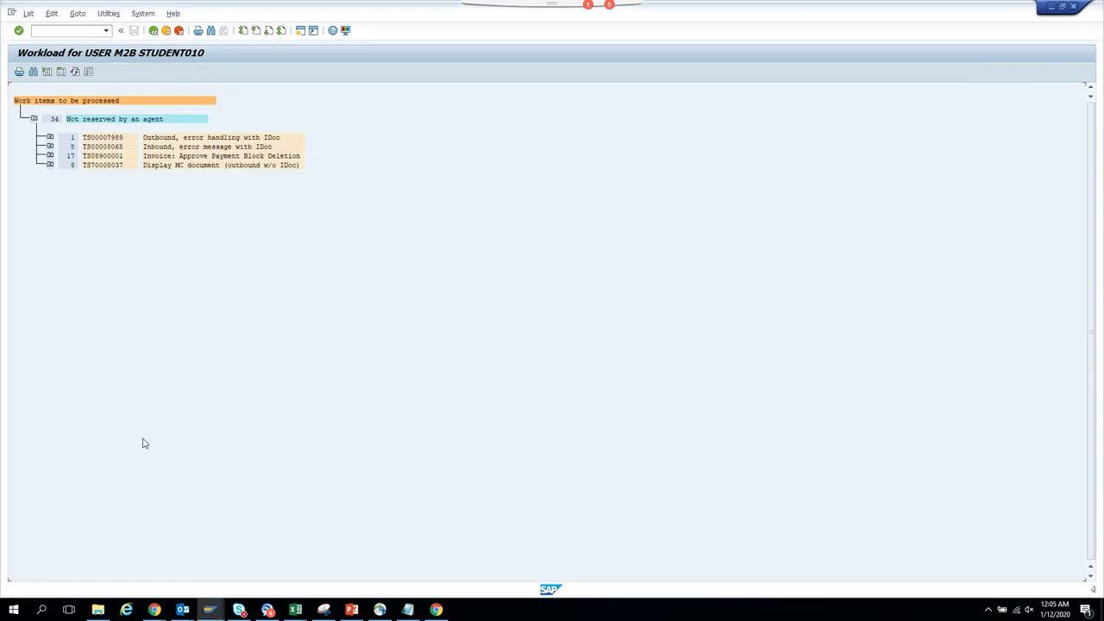
{"action": "mouse_move", "coordinate": [210, 609]}
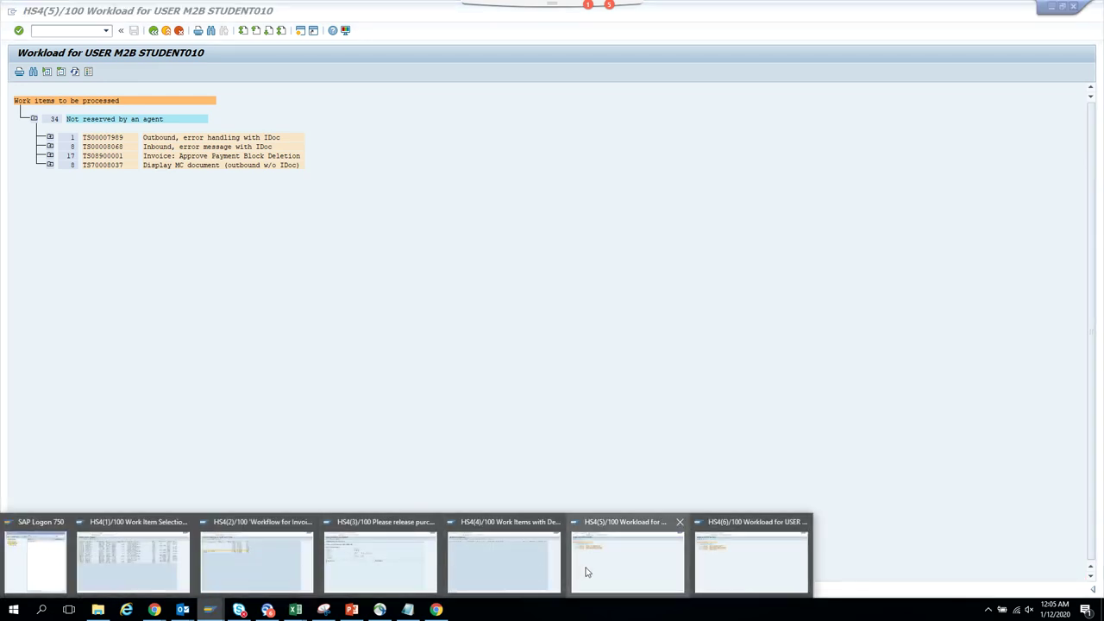
{"action": "left_click", "coordinate": [752, 561]}
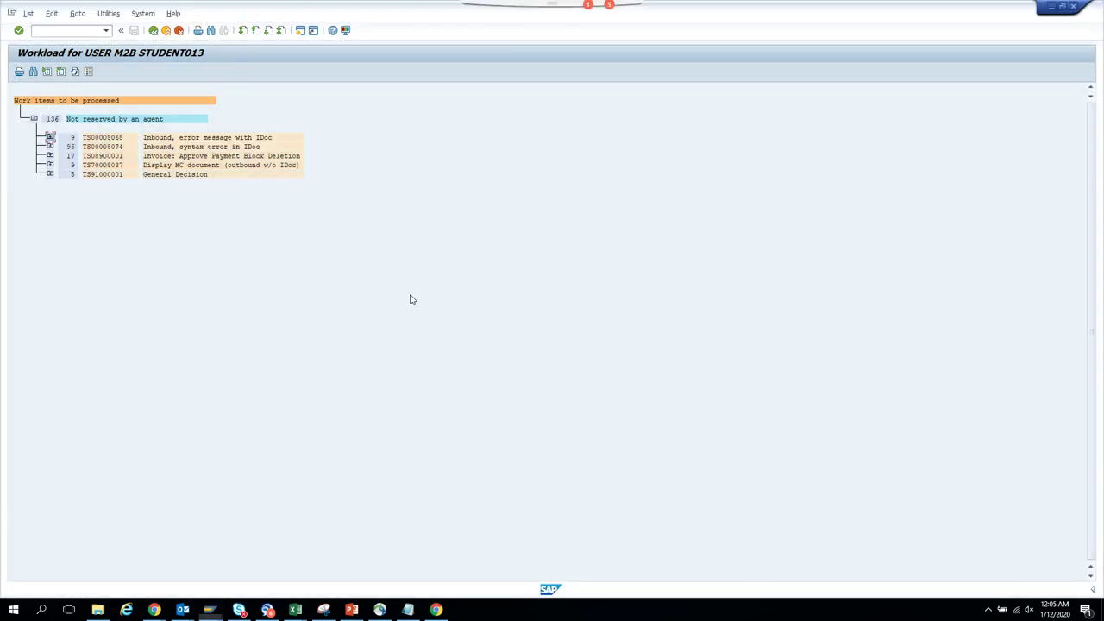
{"action": "left_click", "coordinate": [74, 72]}
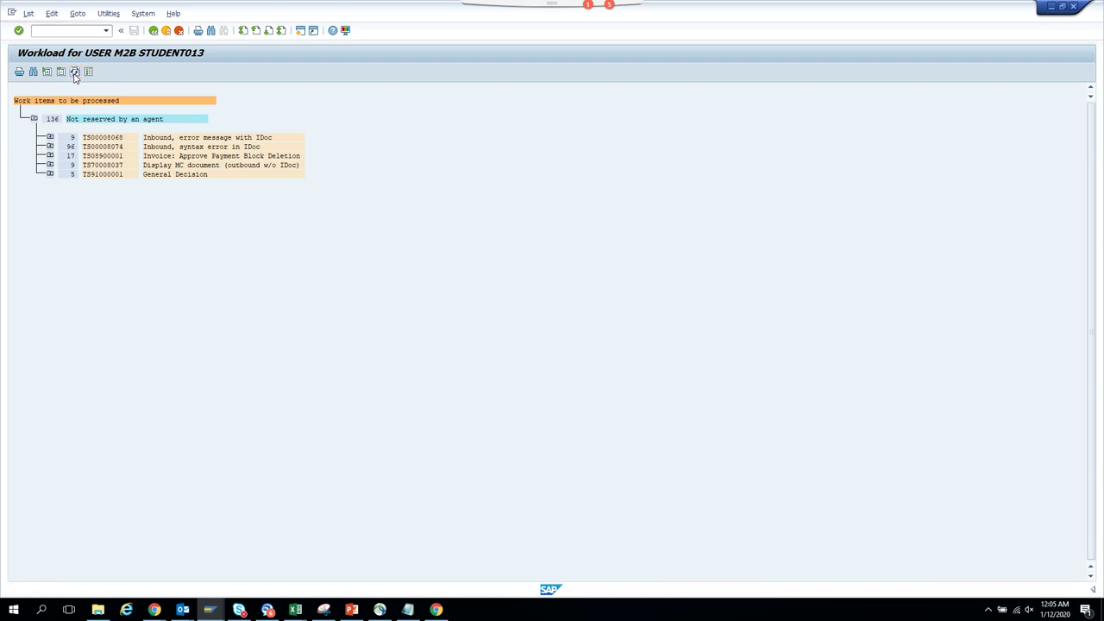
Switch to the Work Item Selection session and select the ID of work item 28028.
{"action": "left_click", "coordinate": [208, 611]}
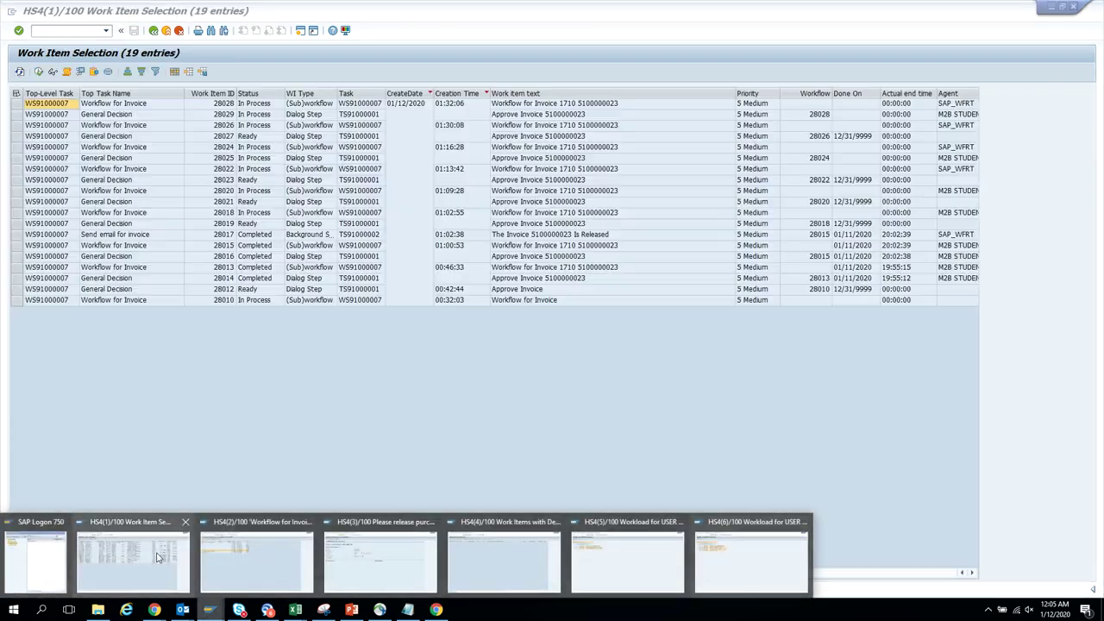
{"action": "left_click", "coordinate": [158, 557]}
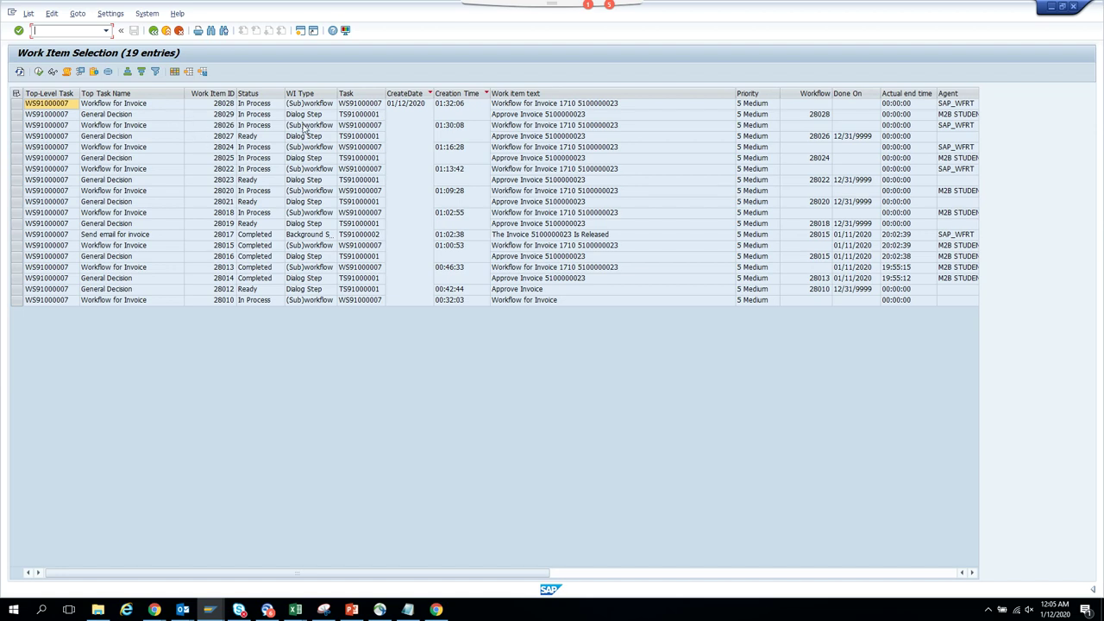
{"action": "left_click", "coordinate": [223, 105]}
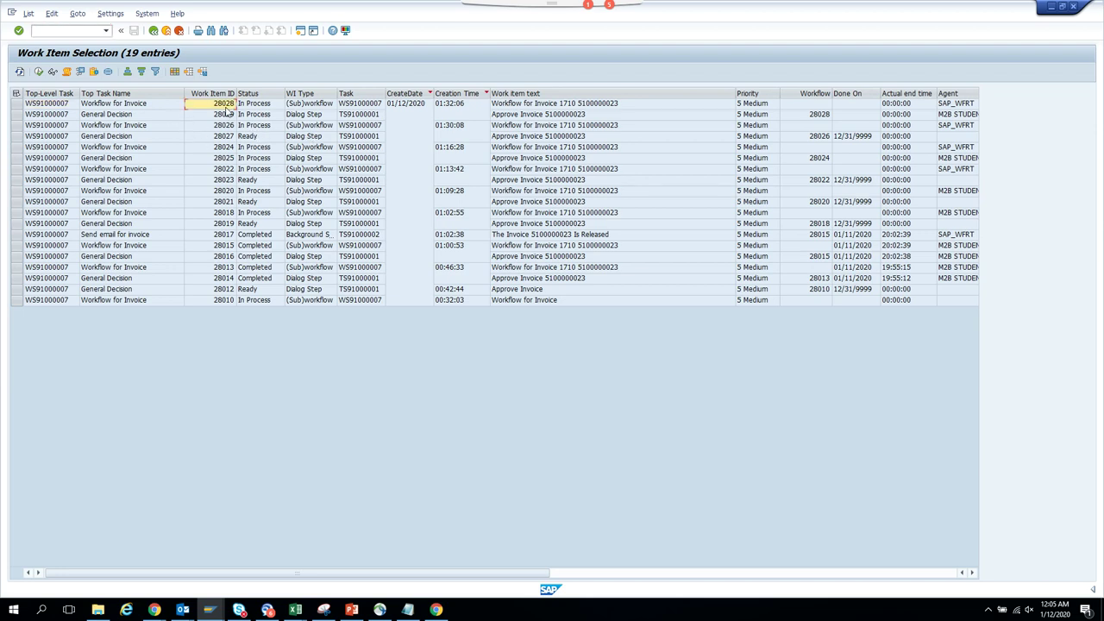
{"action": "left_click_drag", "start_coordinate": [226, 108], "coordinate": [225, 317]}
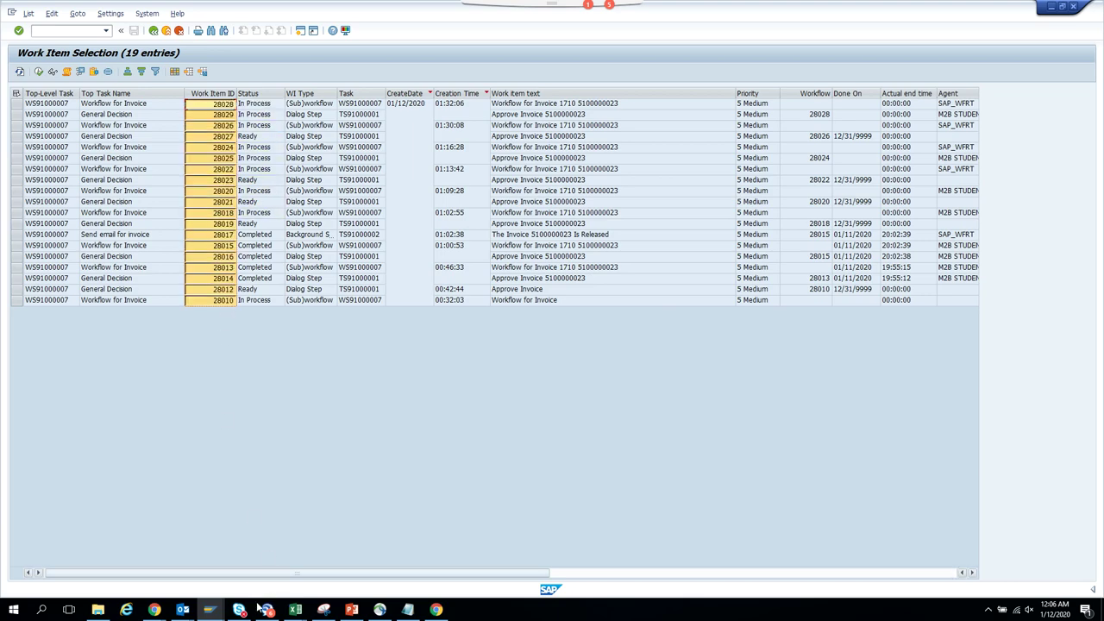
{"action": "mouse_move", "coordinate": [222, 616]}
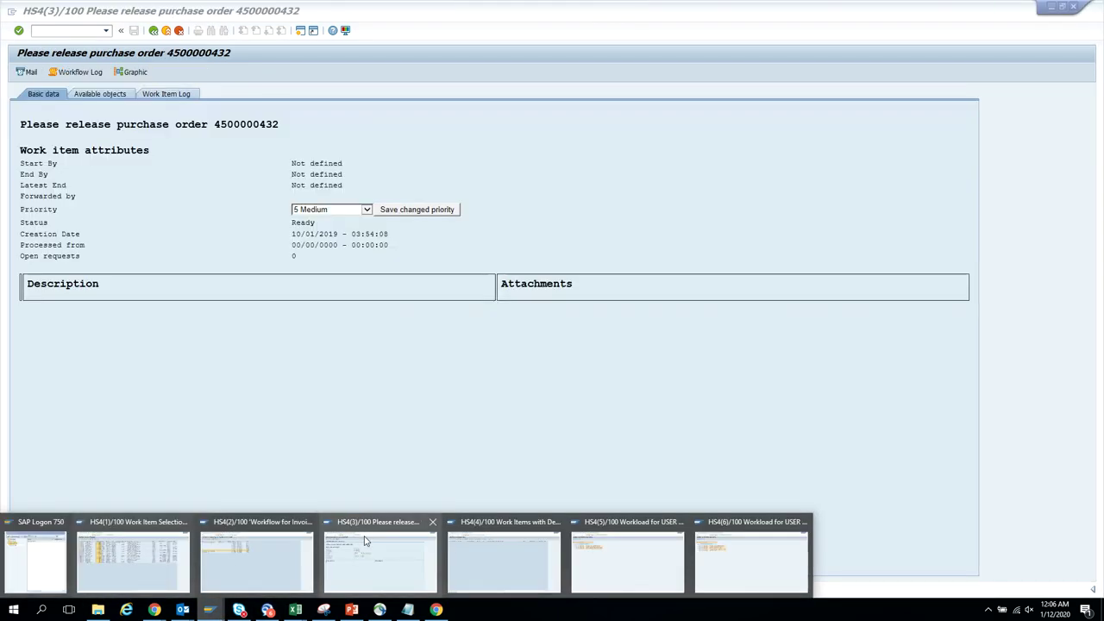
{"action": "left_click", "coordinate": [365, 541]}
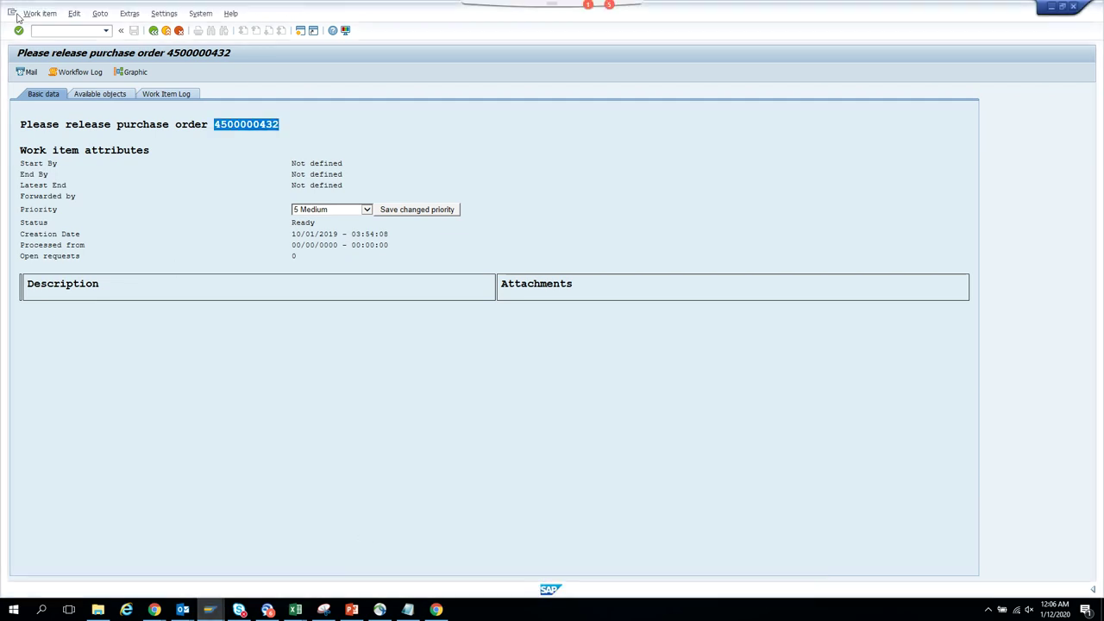
{"action": "type", "text": "/nswa"}
{"action": "key", "text": "Return"}
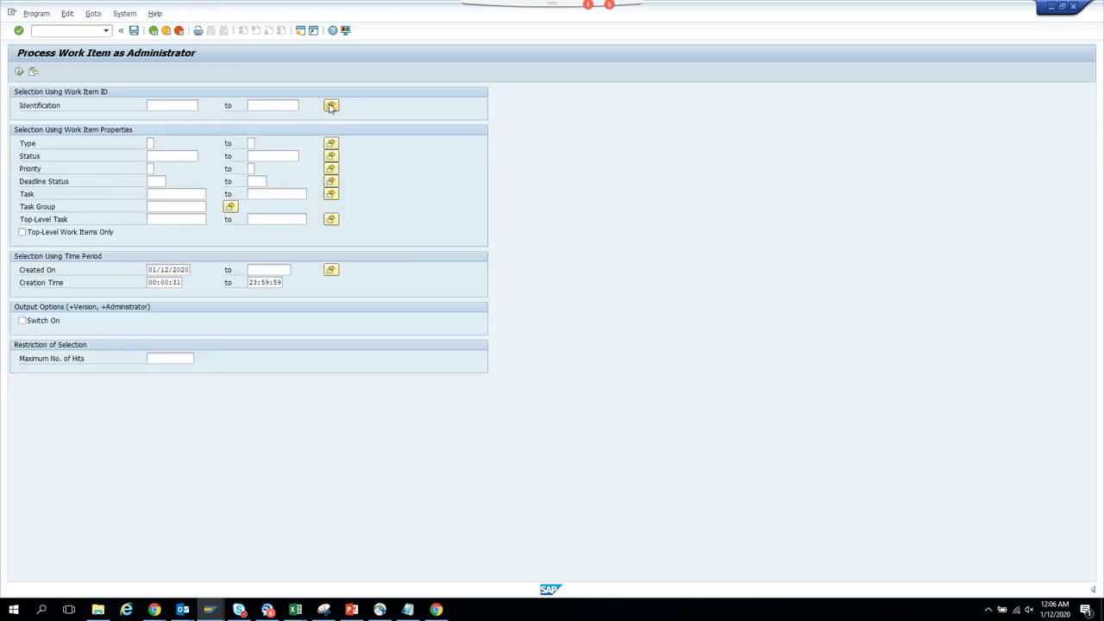
Paste the copied work item IDs as single values into the Identification selection and run the administrator report.
{"action": "left_click", "coordinate": [330, 105]}
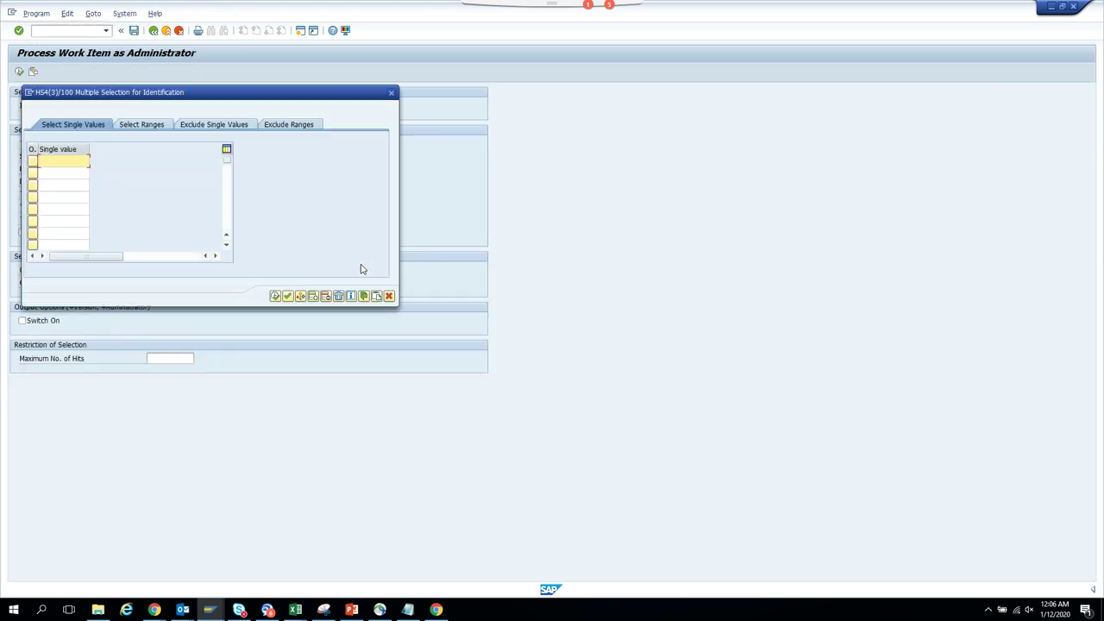
{"action": "left_click", "coordinate": [311, 297]}
{"action": "left_click", "coordinate": [274, 296]}
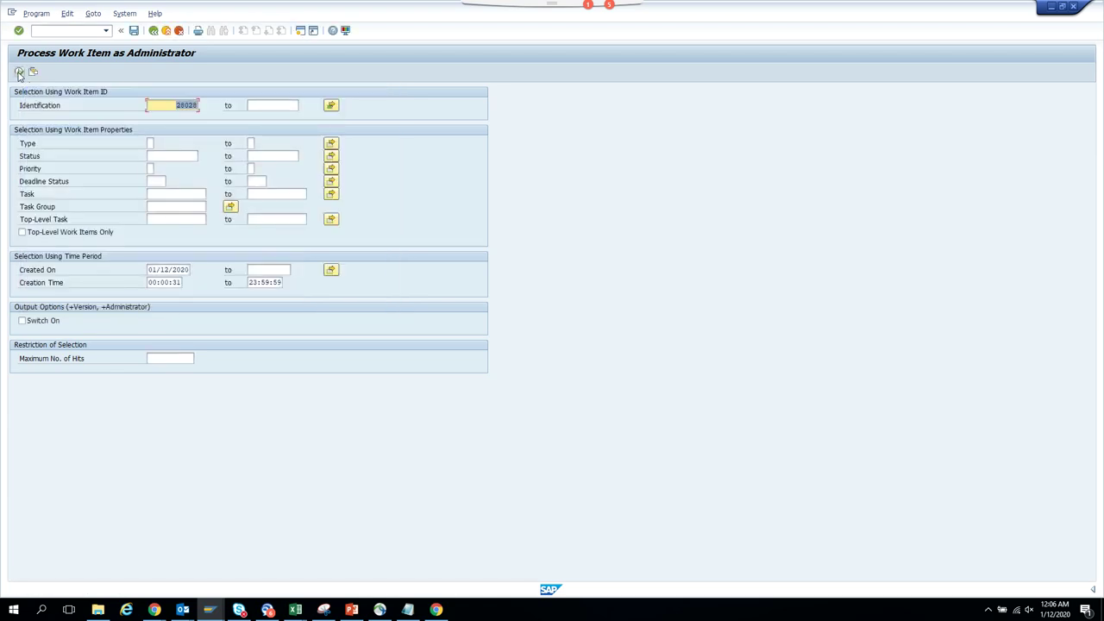
{"action": "left_click", "coordinate": [19, 72]}
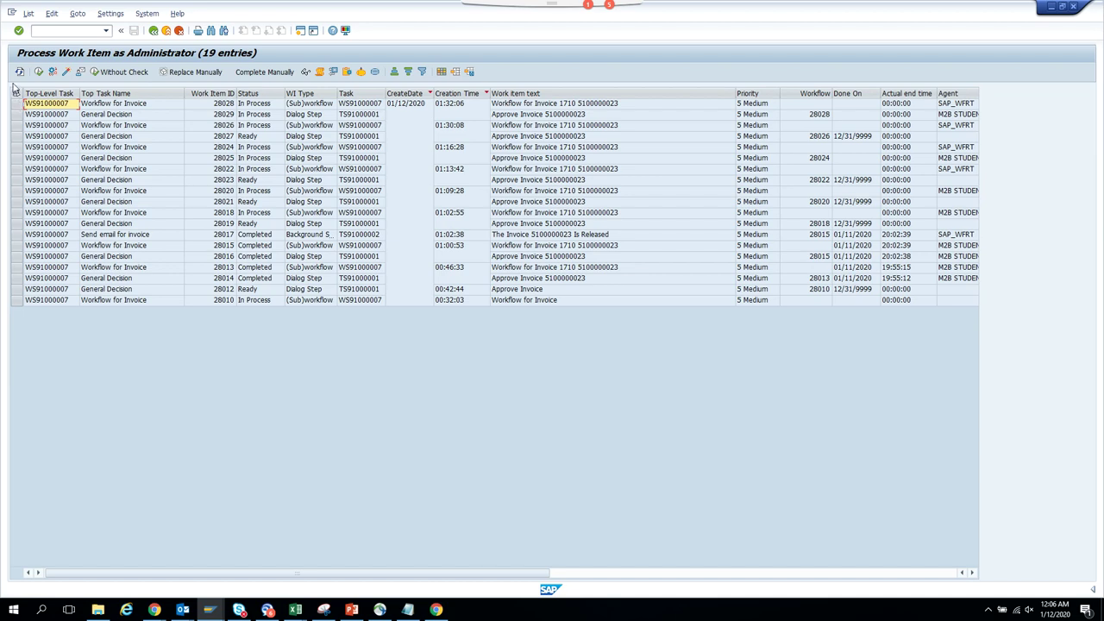
Try to forward all work items in the administrator list at once.
{"action": "left_click", "coordinate": [16, 92]}
{"action": "left_click", "coordinate": [80, 72]}
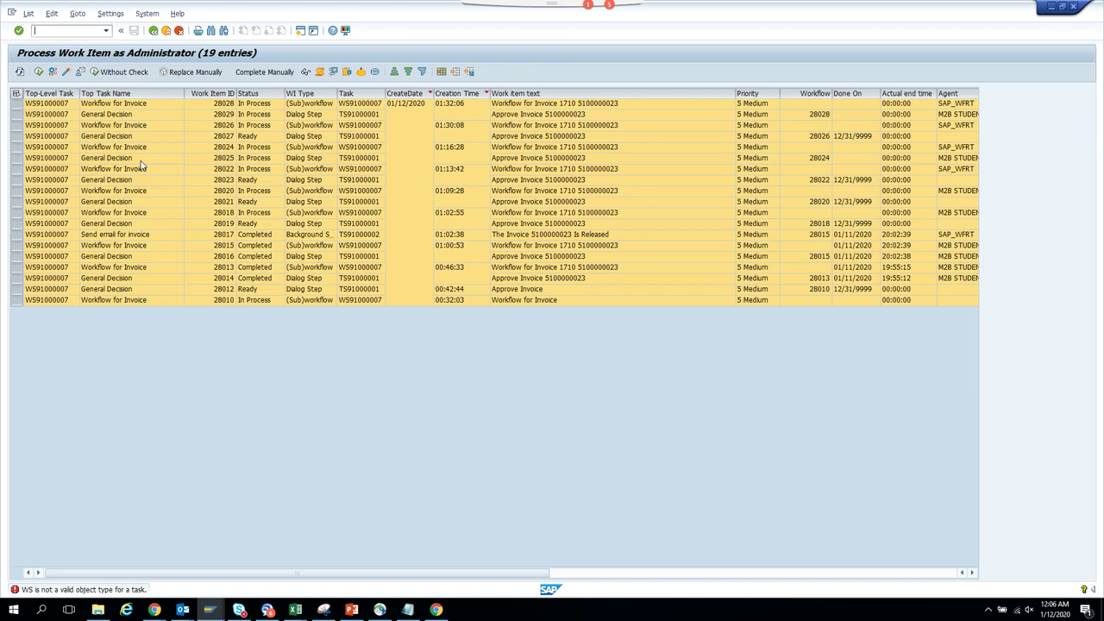
{"action": "key", "text": "F3"}
Switch to the Workflow for Invoice session and run transaction SWI2_ADM1 for work items without agents from the last 365 days.
{"action": "key", "text": "alt+Tab"}
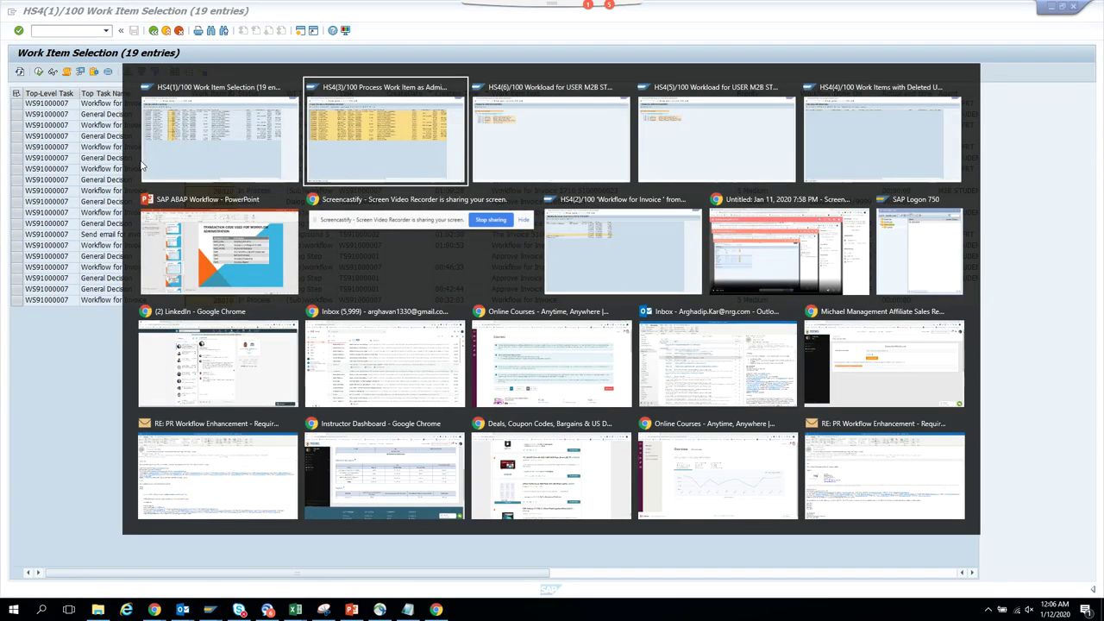
{"action": "key", "text": "alt+Tab"}
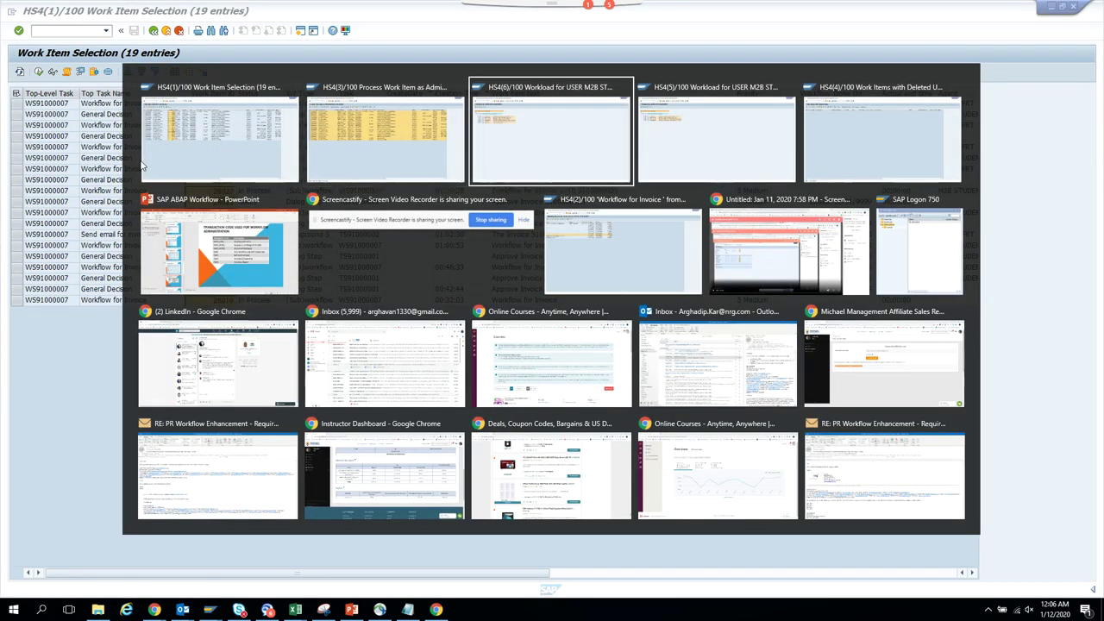
{"action": "key", "text": "alt+Tab"}
{"action": "key", "text": "alt+Tab"}
{"action": "key", "text": "alt+Tab"}
{"action": "key", "text": "alt+Tab"}
{"action": "key", "text": "alt+Tab"}
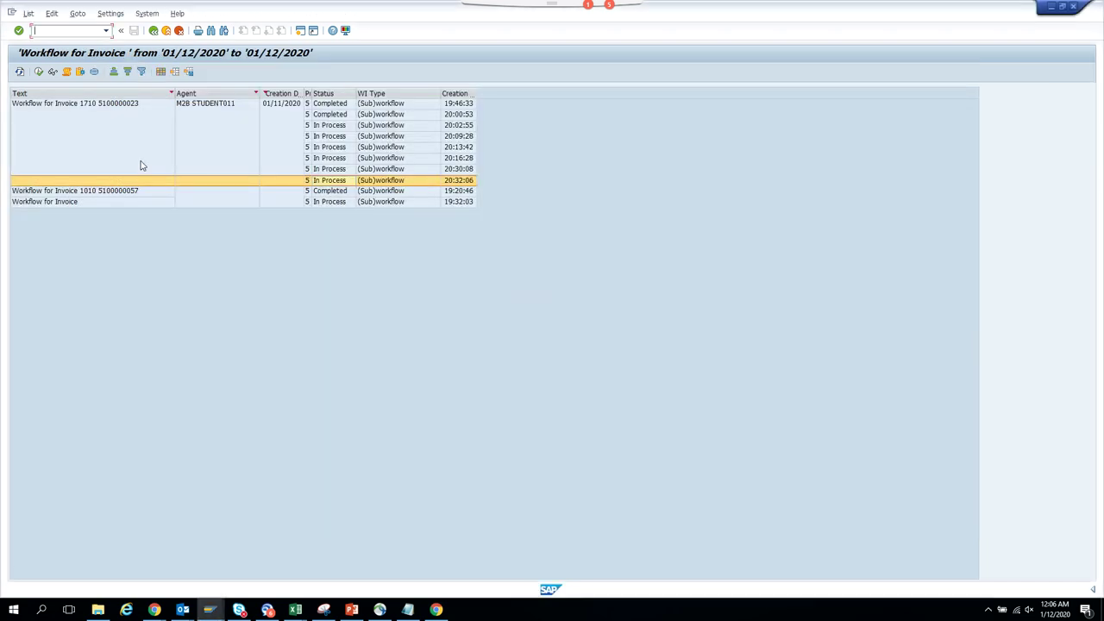
{"action": "left_click", "coordinate": [152, 30]}
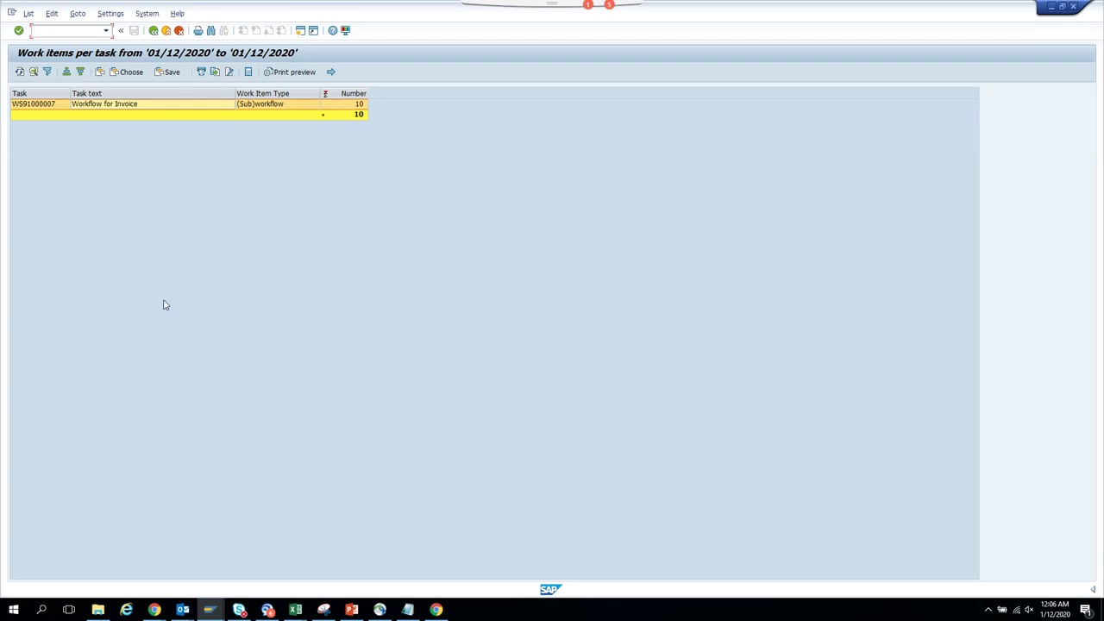
{"action": "type", "text": "nswi2_adm1"}
{"action": "key", "text": "Return"}
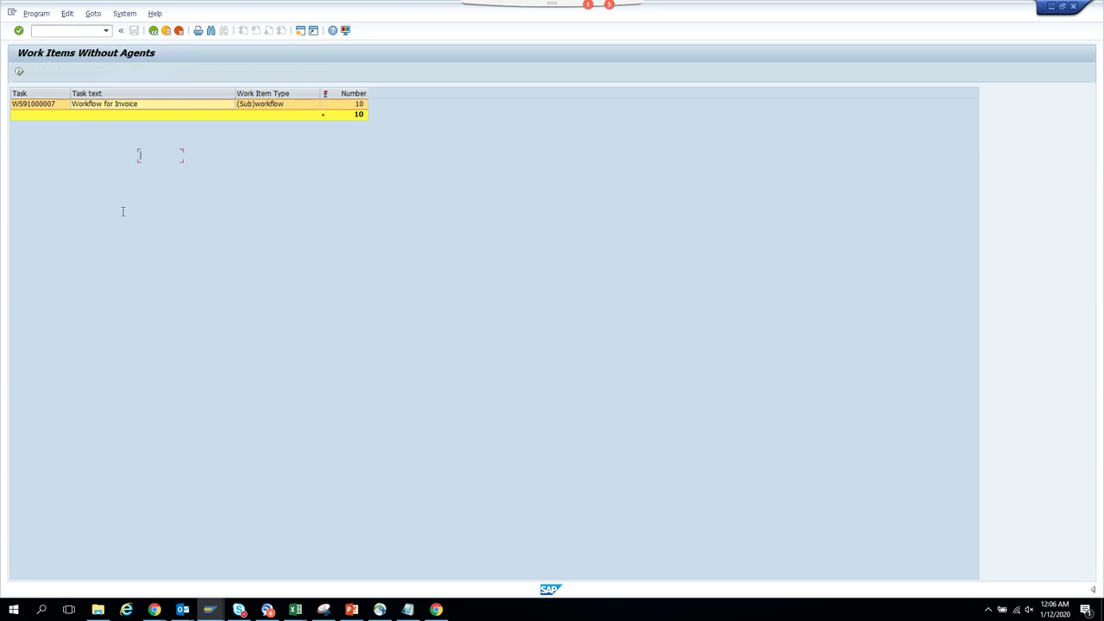
{"action": "left_click", "coordinate": [46, 145]}
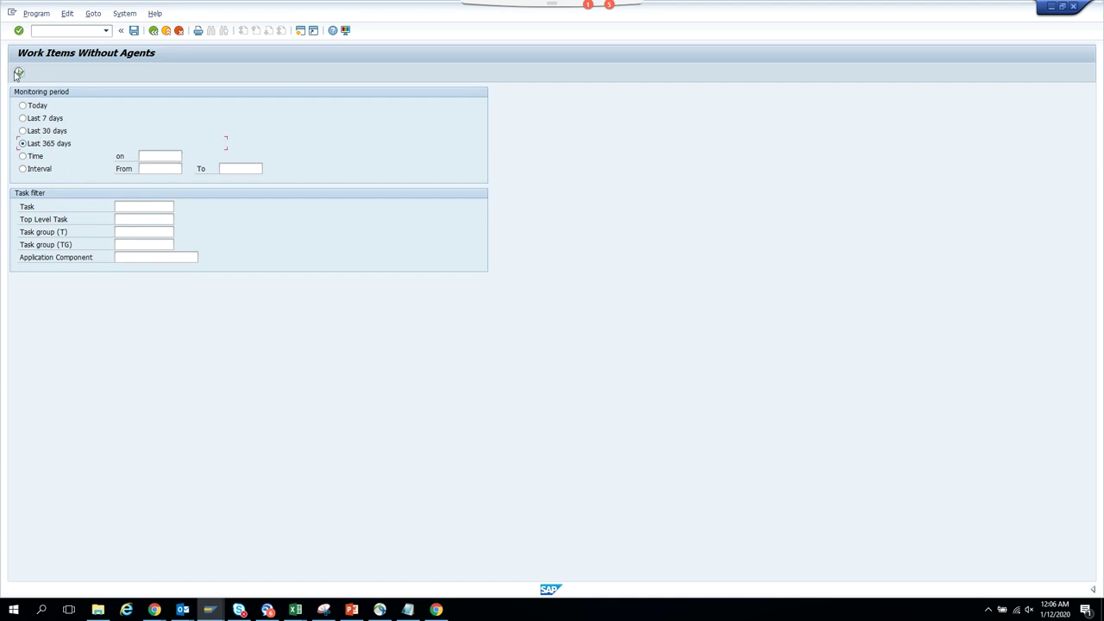
{"action": "left_click", "coordinate": [19, 71]}
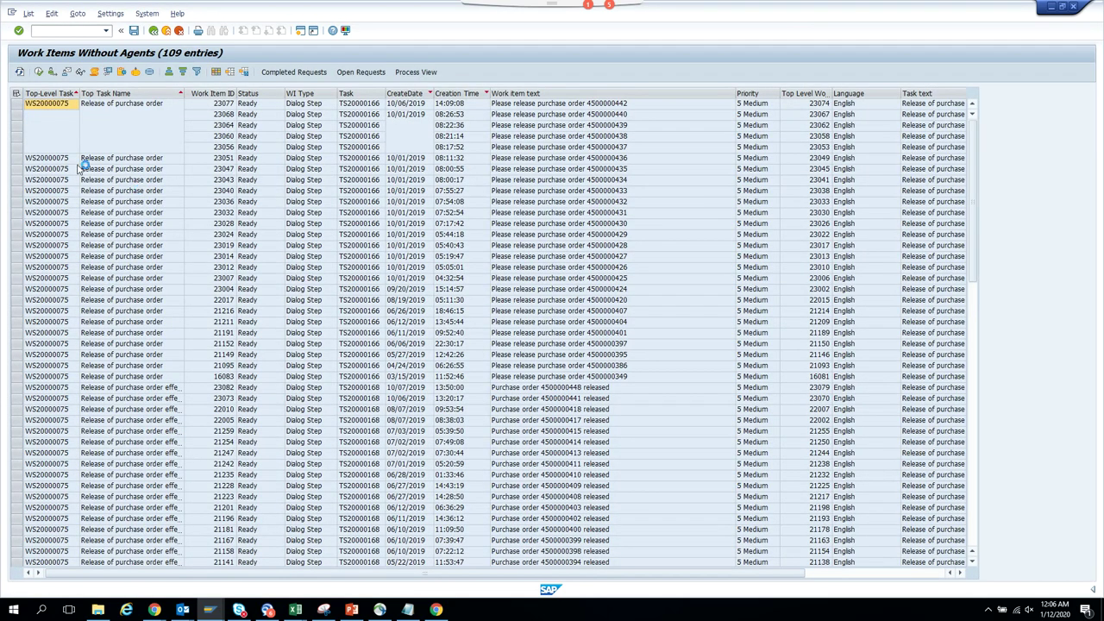
Forward all listed work items without agents to STUDENT010, declining to add other agents.
{"action": "left_click", "coordinate": [16, 94]}
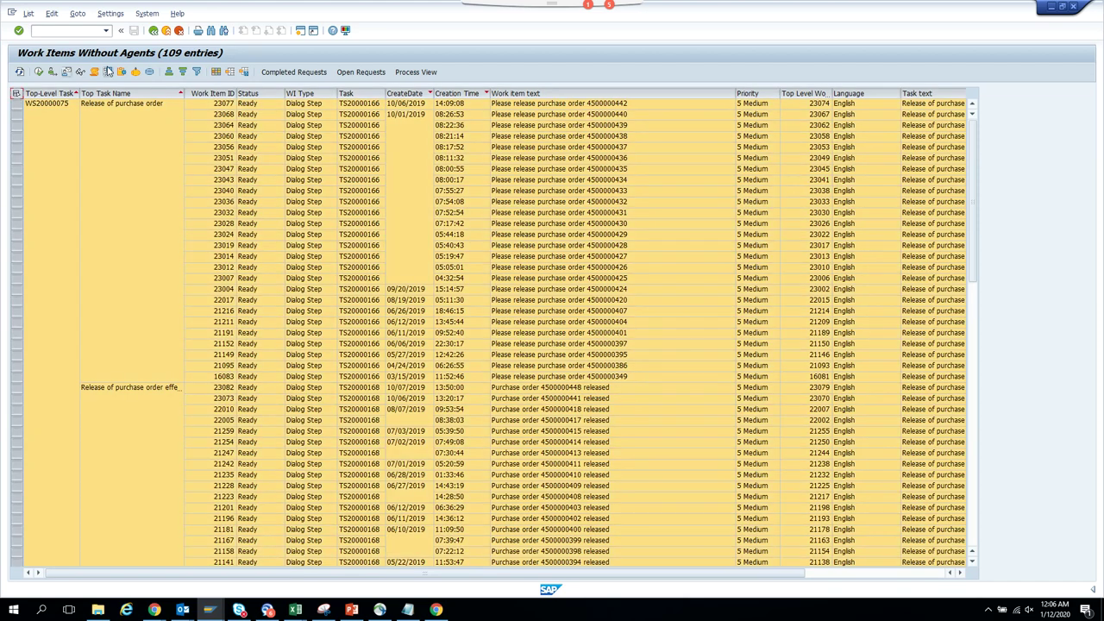
{"action": "left_click", "coordinate": [67, 74]}
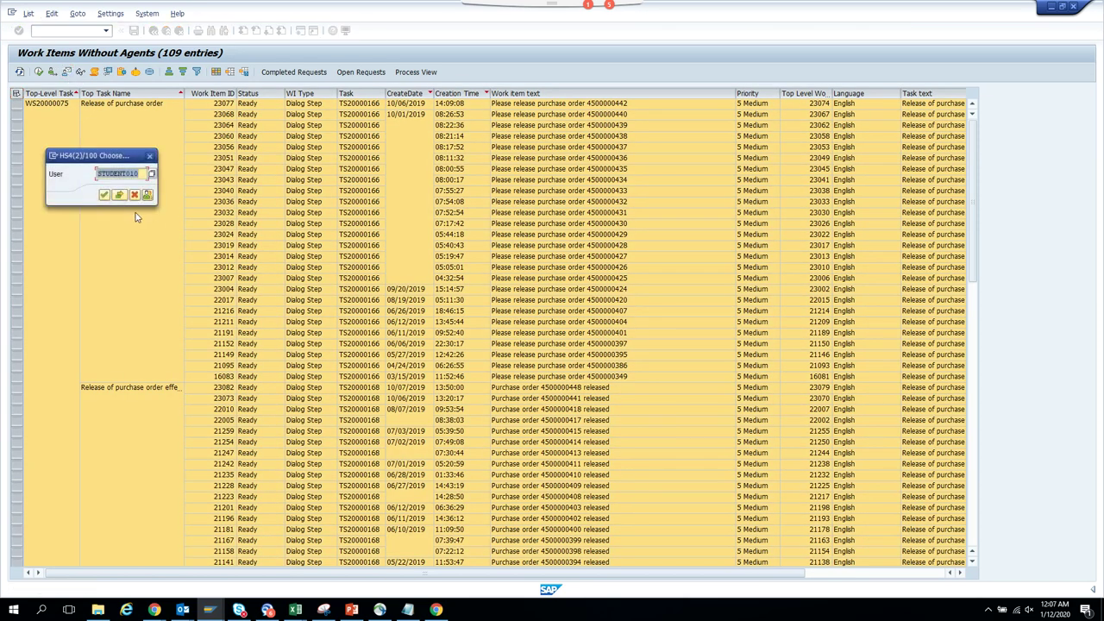
{"action": "left_click", "coordinate": [107, 197]}
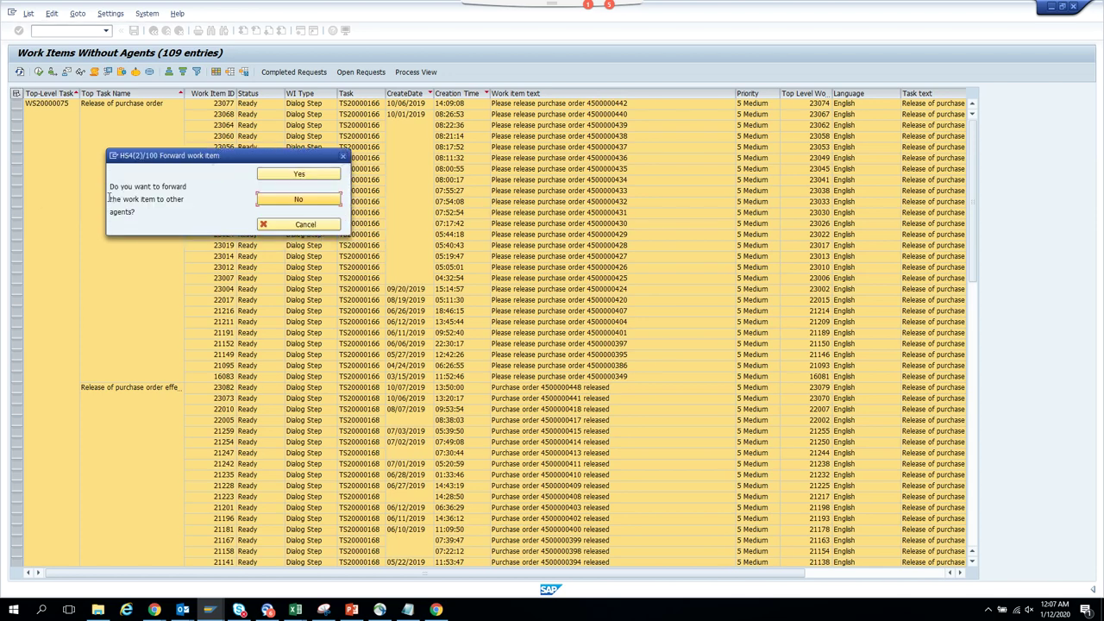
{"action": "left_click", "coordinate": [271, 199]}
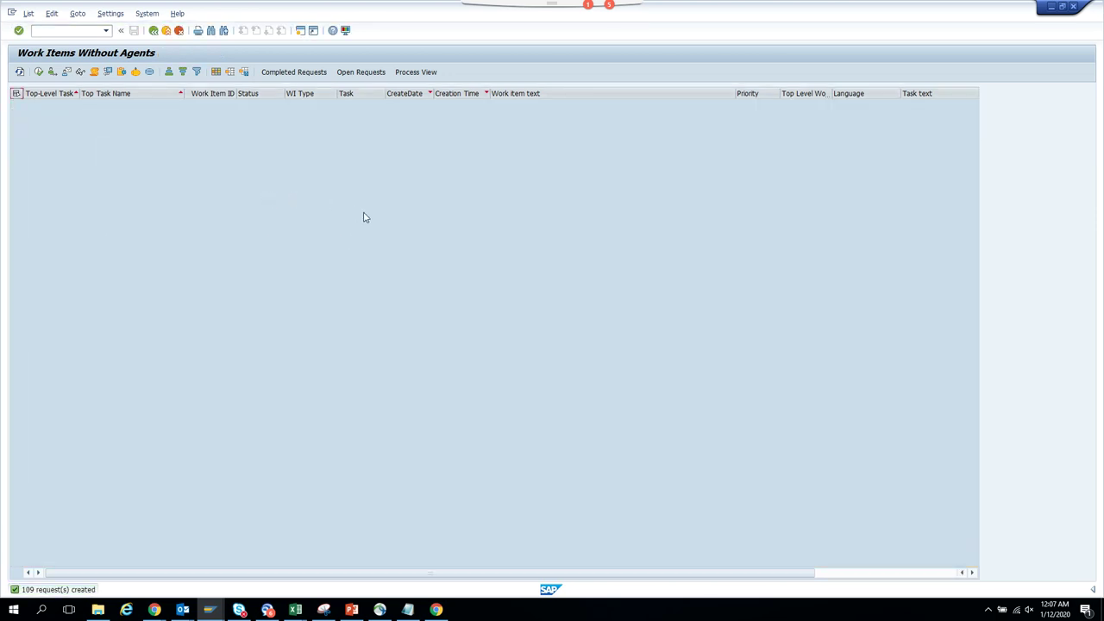
Switch to the workload session of STUDENT010 and refresh it to check the mass-forwarded work items.
{"action": "key", "text": "alt+Tab"}
{"action": "key", "text": "alt+Tab"}
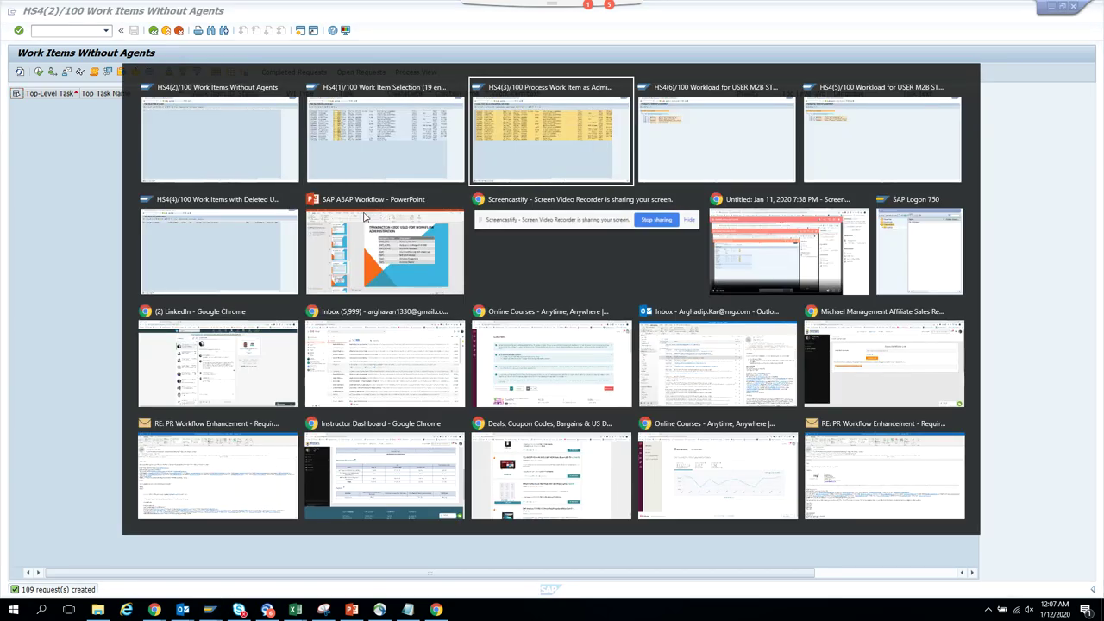
{"action": "key", "text": "alt+Tab"}
{"action": "key", "text": "alt+Tab"}
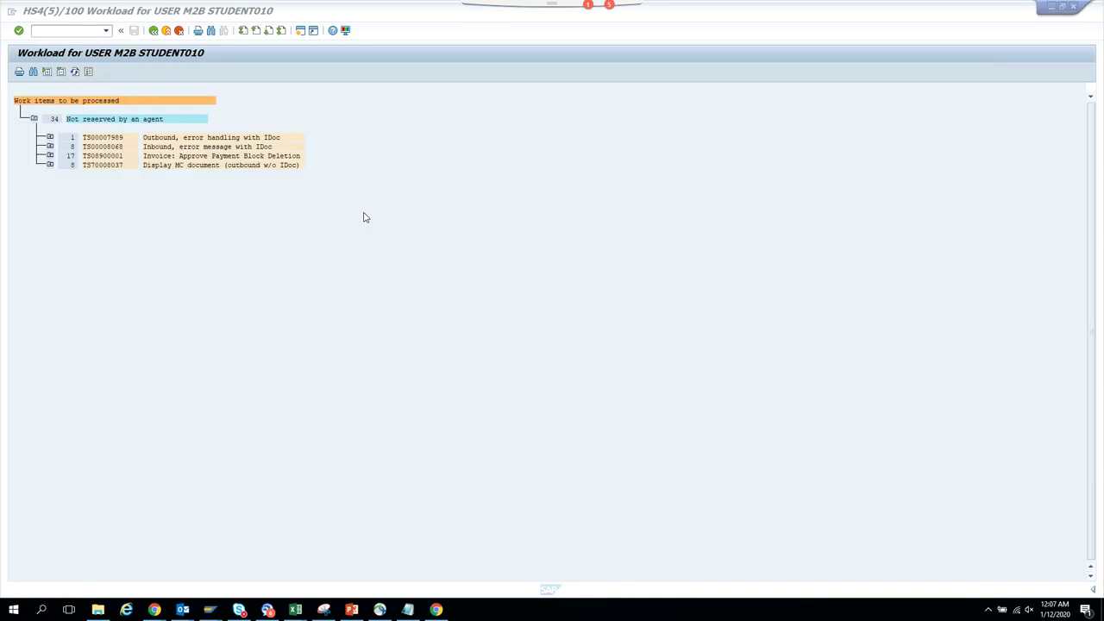
{"action": "left_click", "coordinate": [74, 72]}
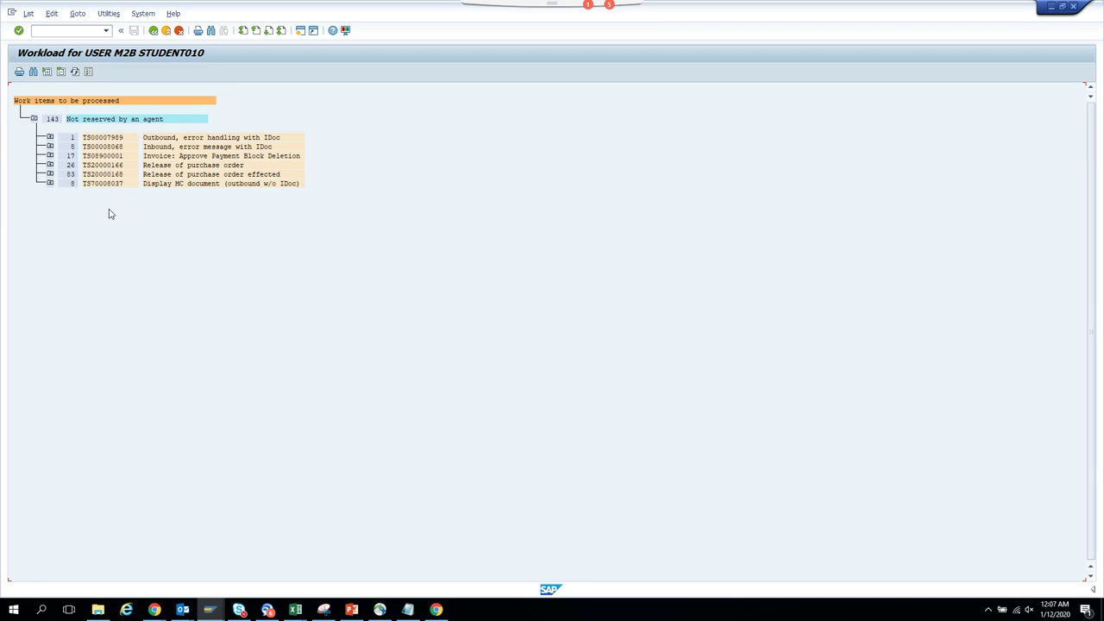
{"action": "left_click", "coordinate": [440, 610]}
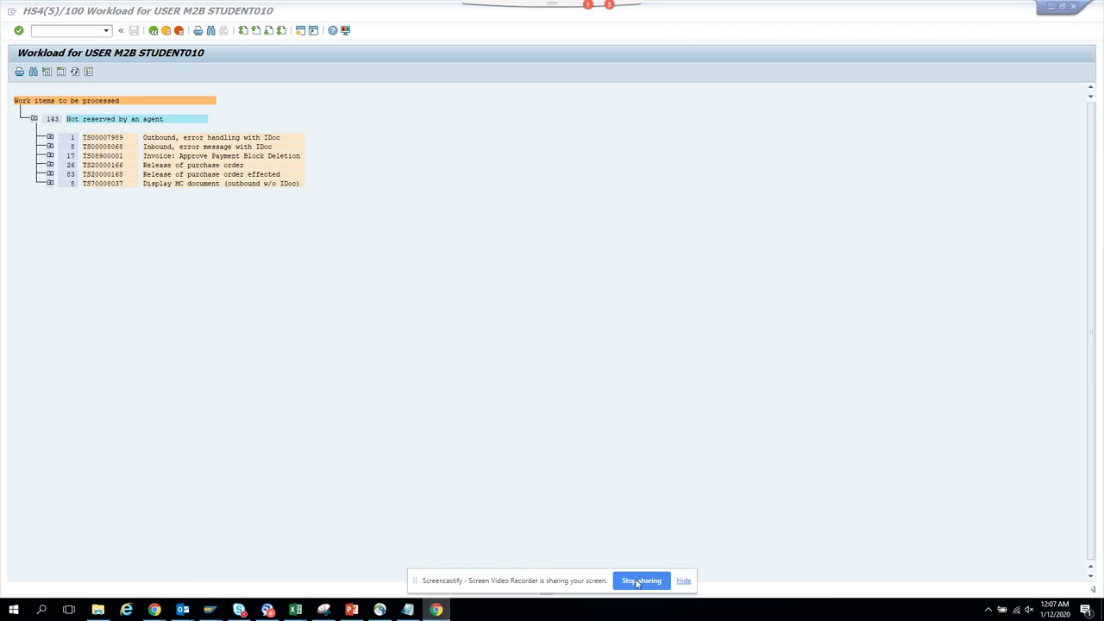